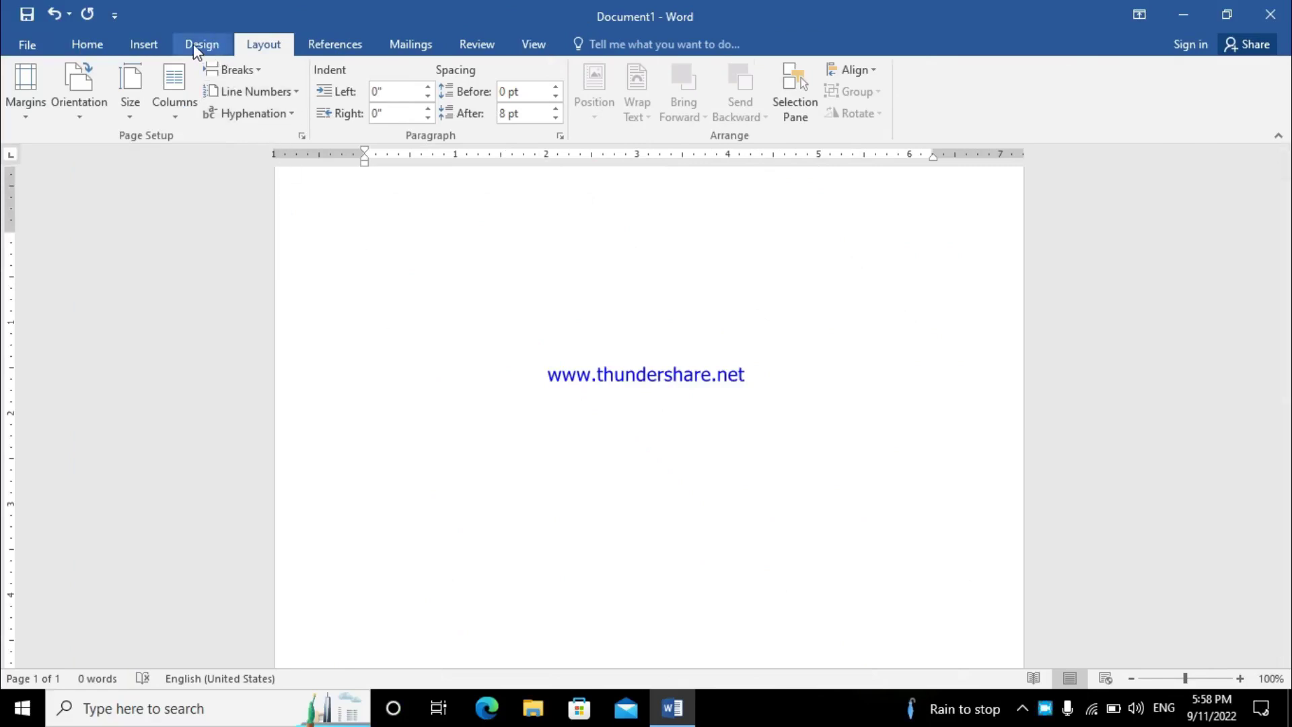
# - Set a custom 8 × 8 inch paper size and zoom the view out to 80%
pyautogui.click(134, 107)
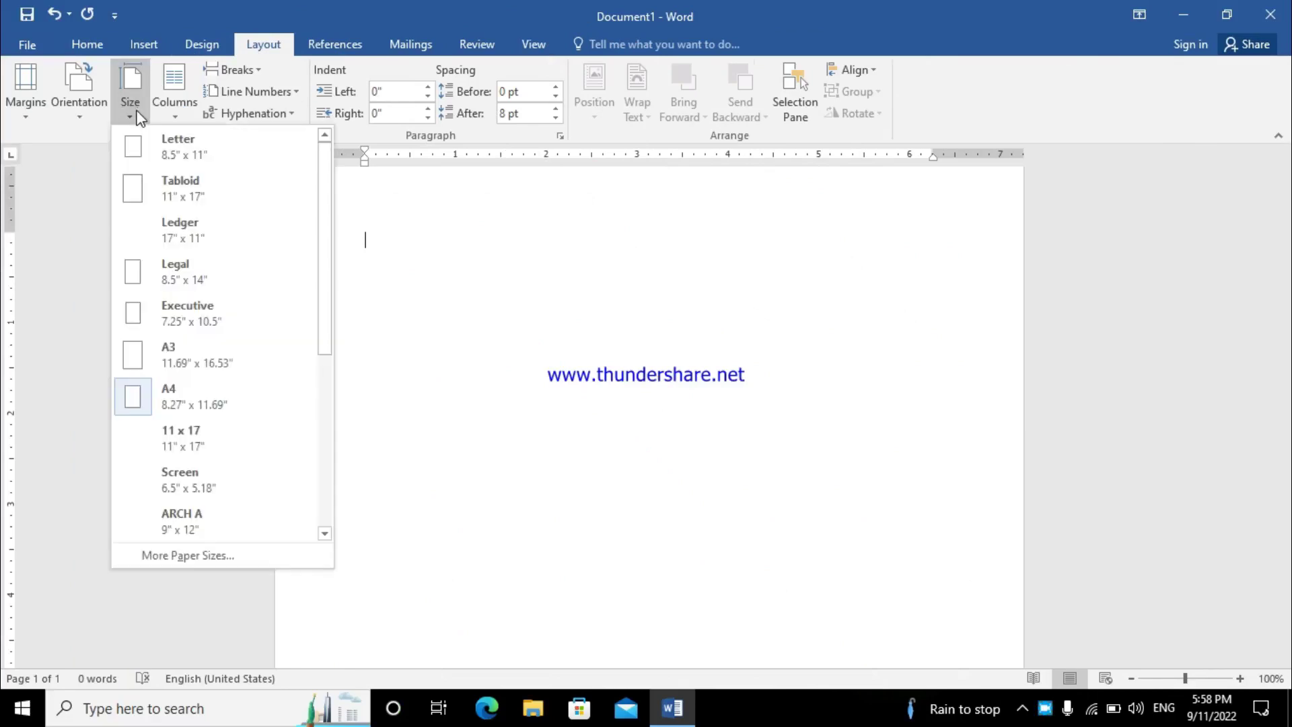
pyautogui.click(209, 557)
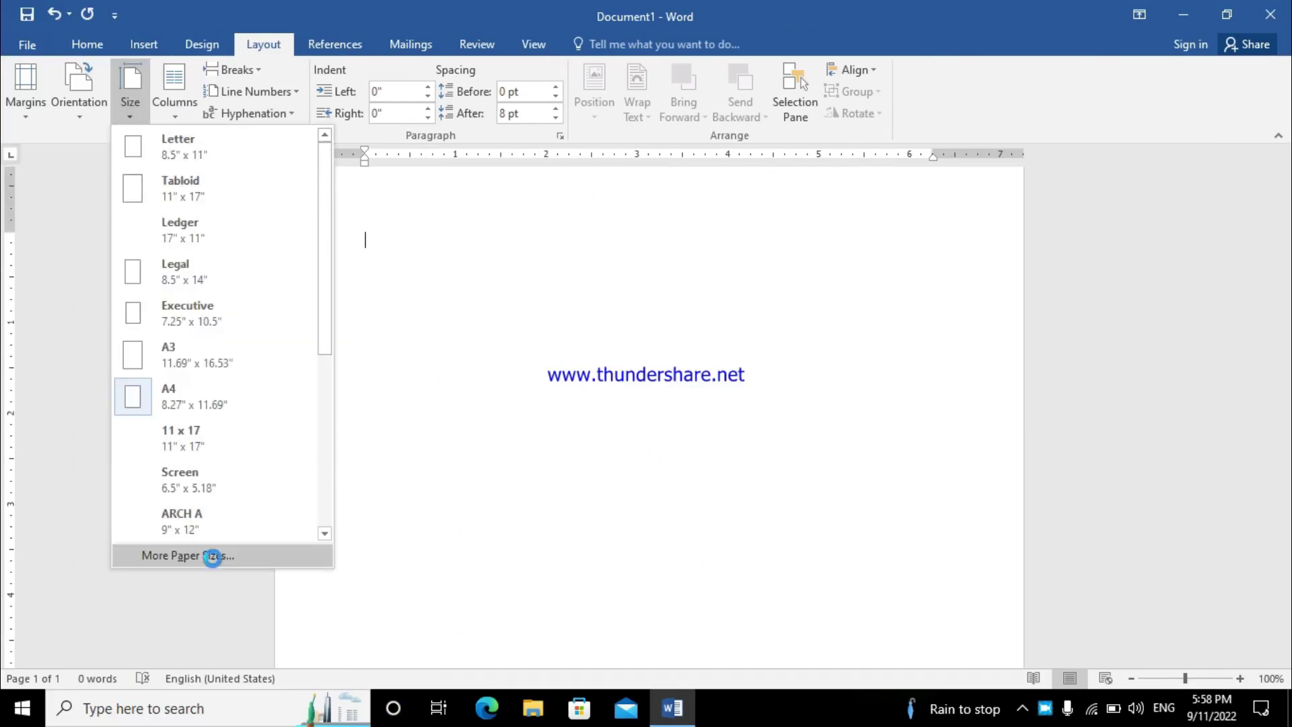
pyautogui.moveTo(549, 190); pyautogui.dragTo(438, 182)
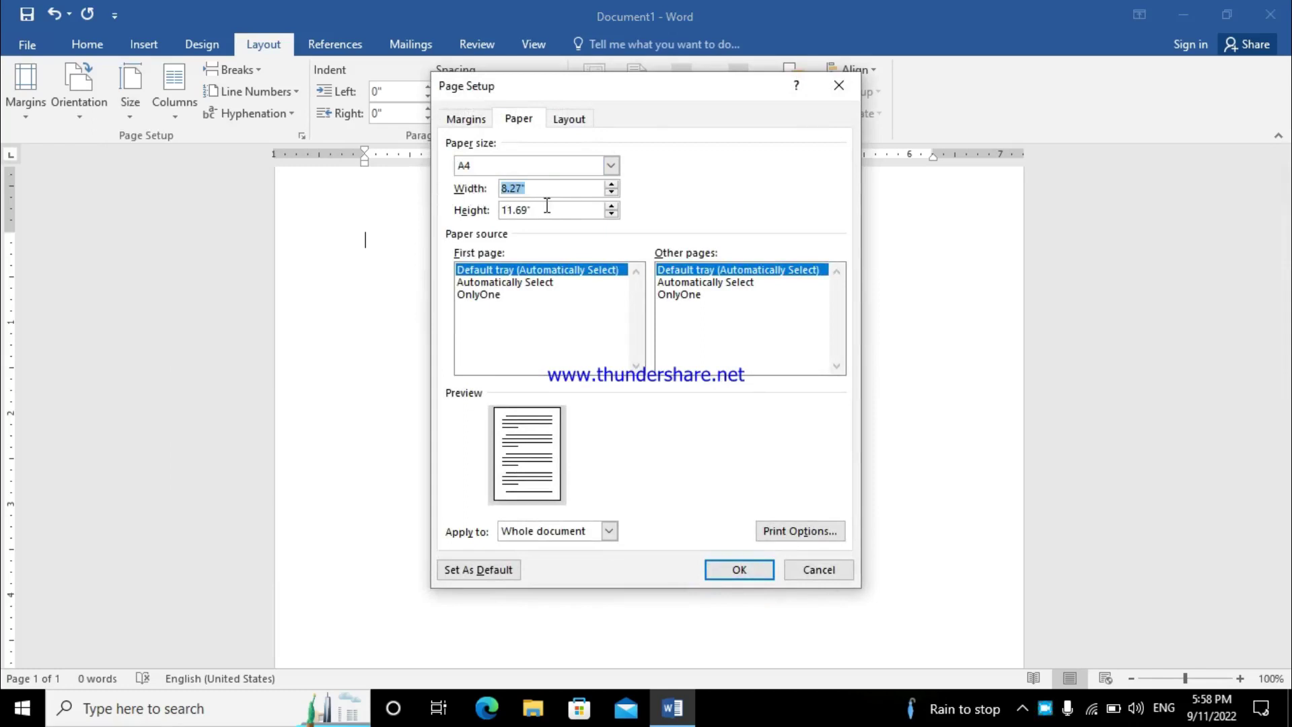
pyautogui.write('8')
pyautogui.press('Tab')
pyautogui.write('8')
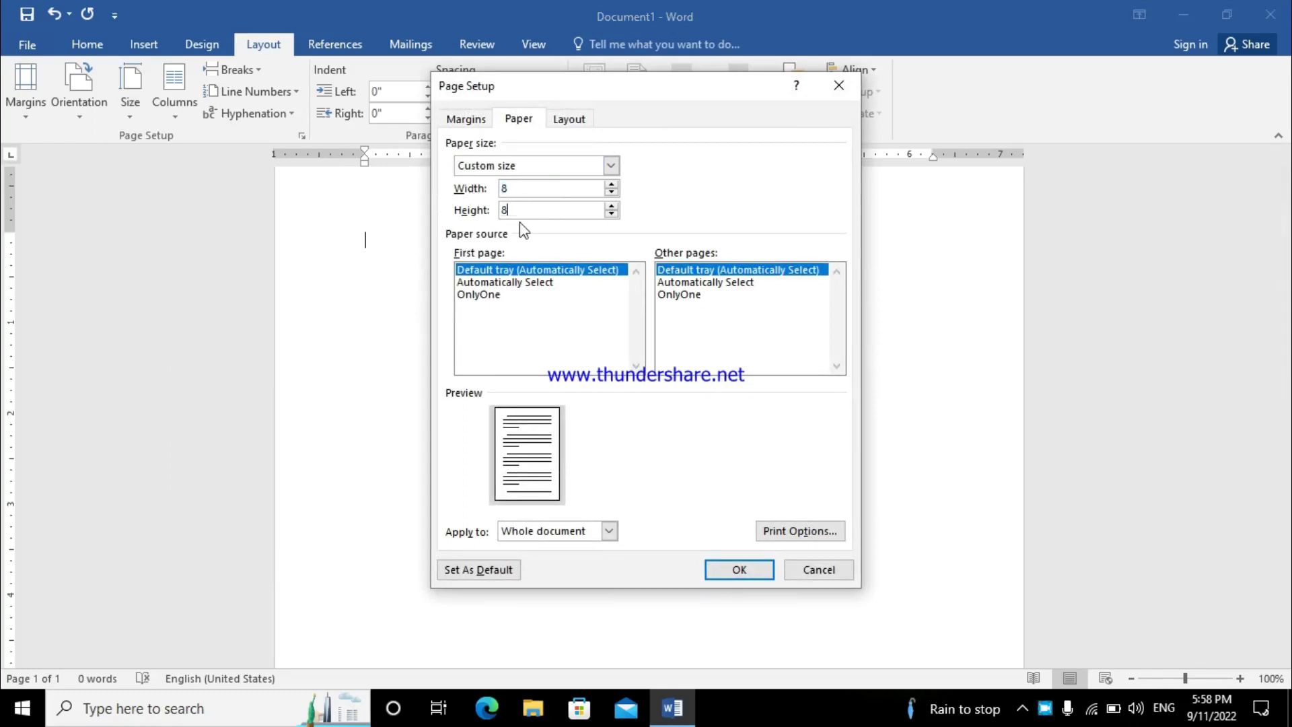
pyautogui.click(747, 571)
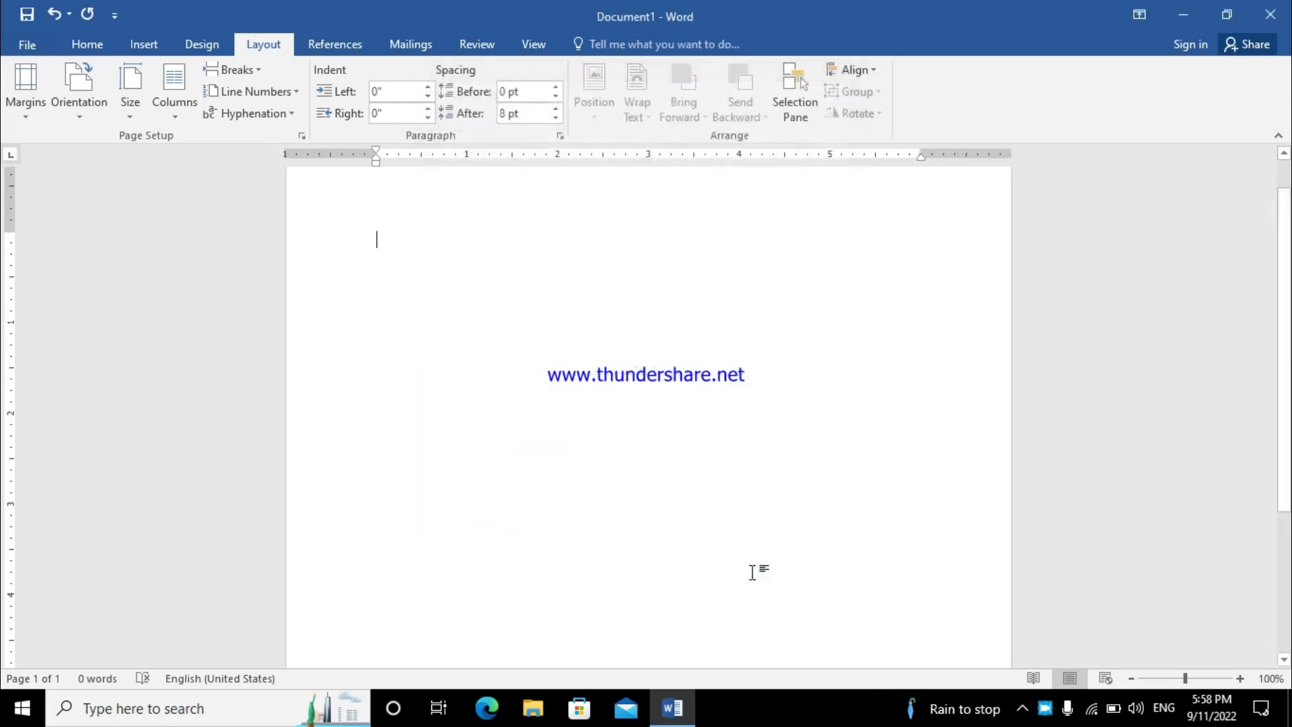
pyautogui.click(1131, 678)
pyautogui.click(1130, 678)
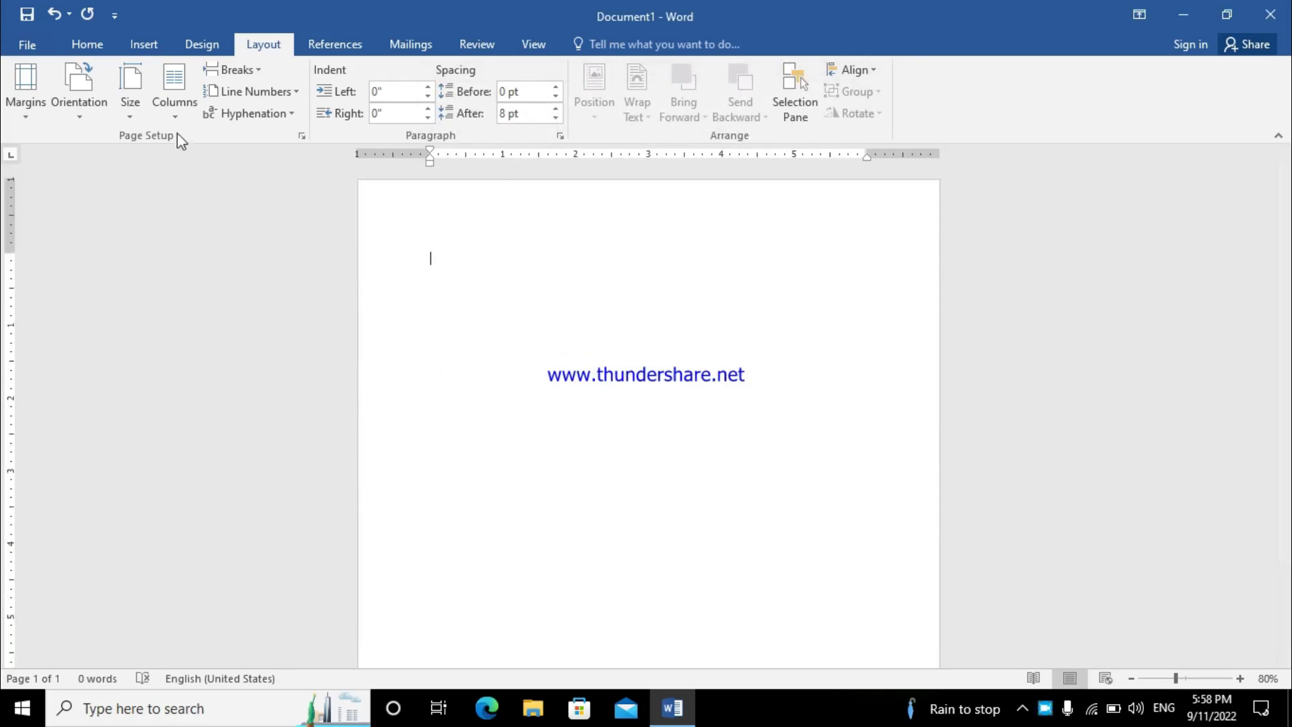
# - Draw a rounded rectangle near the top left of the page
pyautogui.click(151, 44)
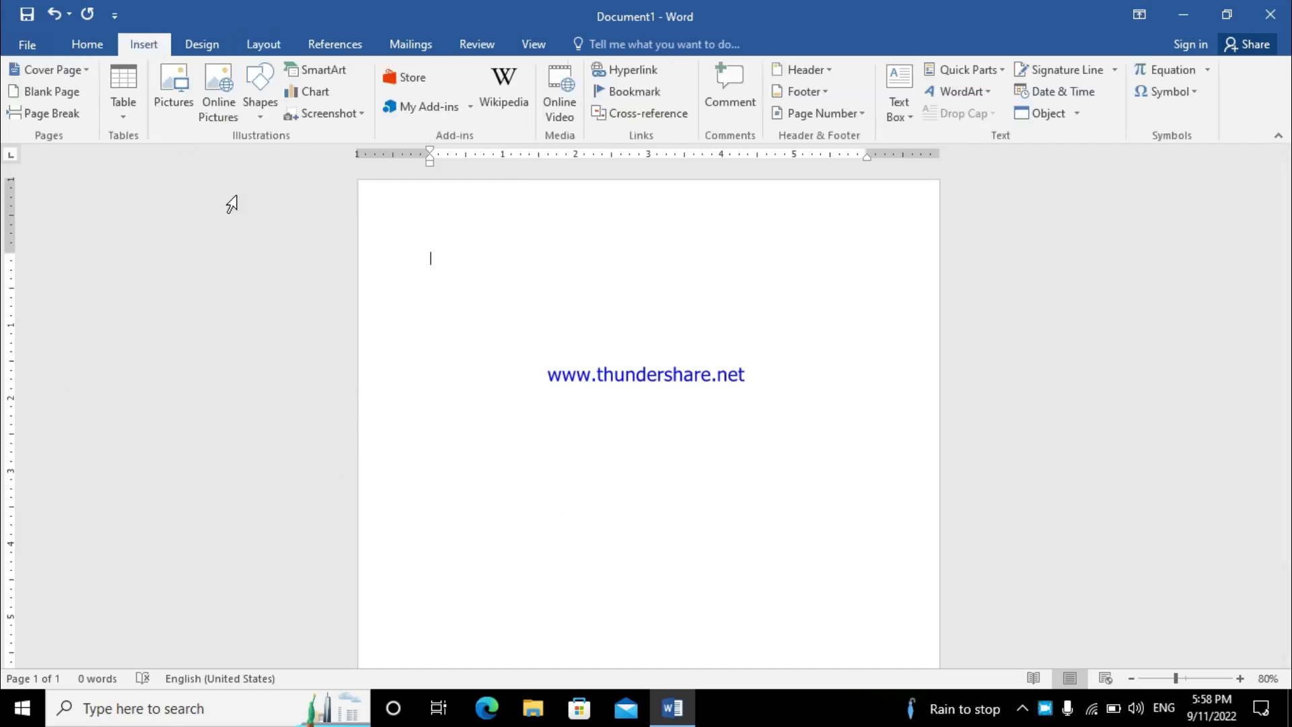
pyautogui.click(267, 115)
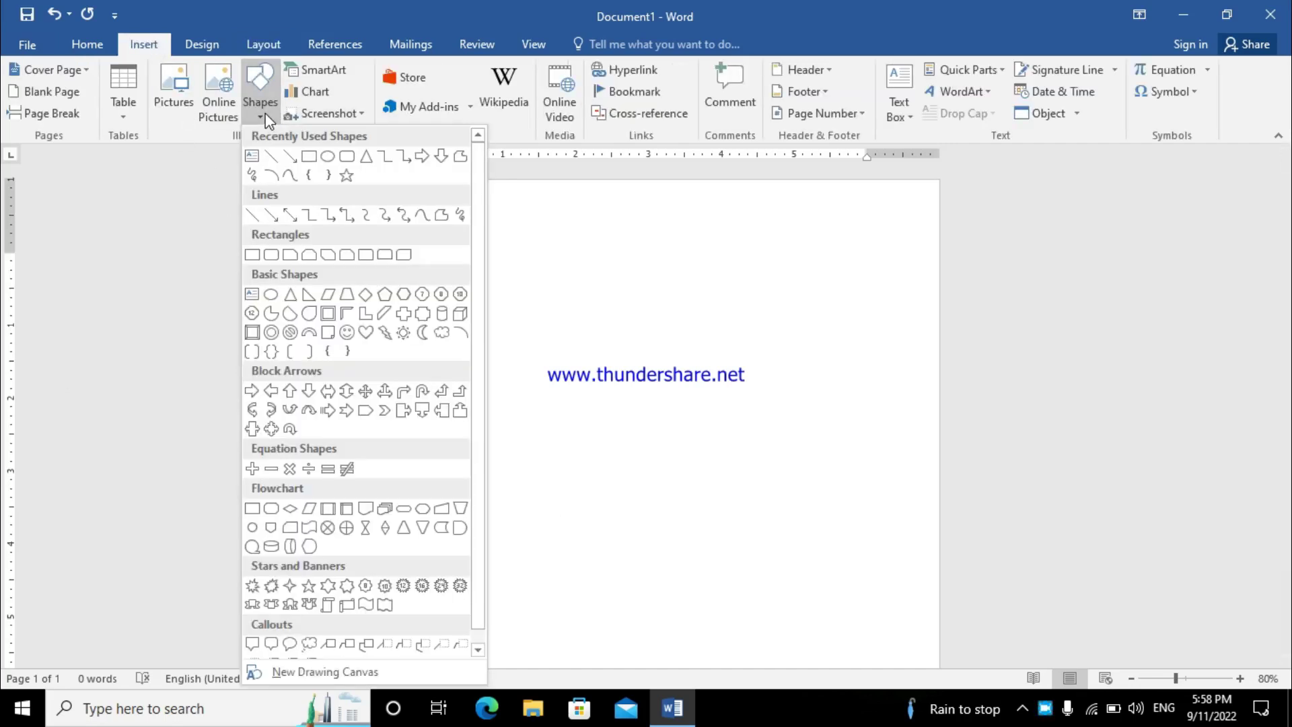
pyautogui.click(346, 175)
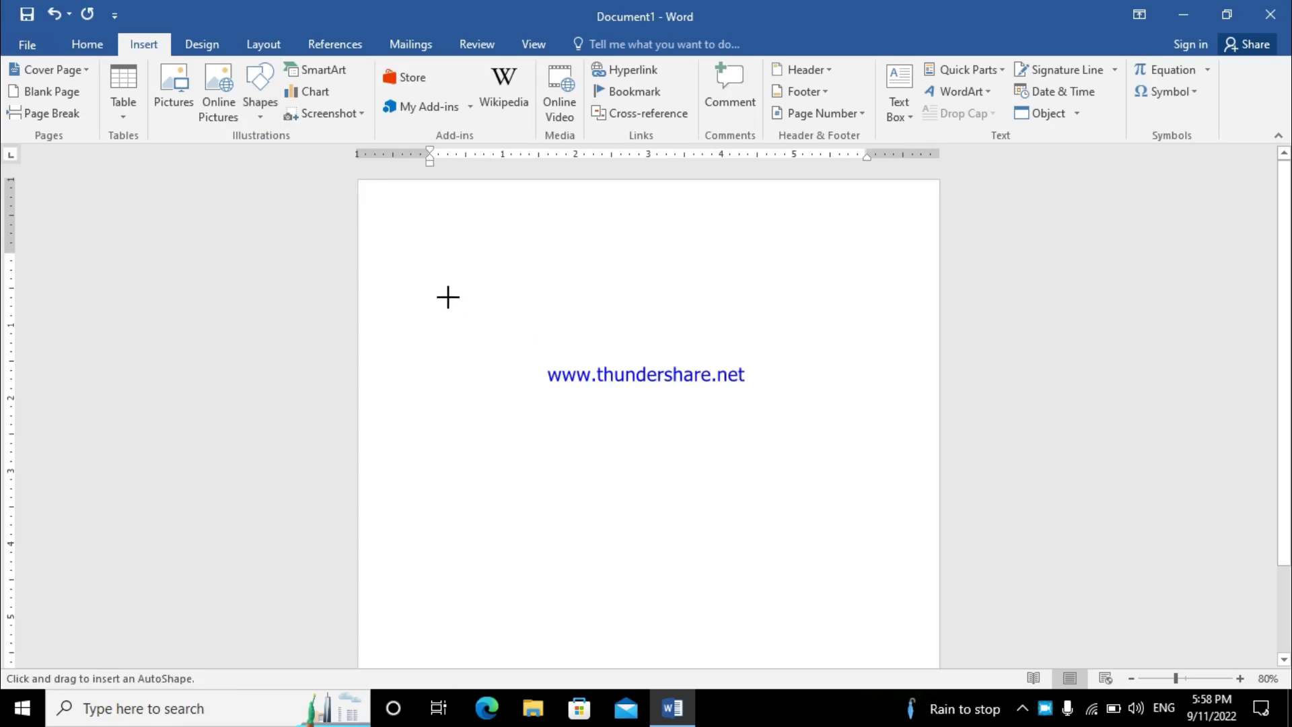
pyautogui.moveTo(446, 294); pyautogui.dragTo(577, 409)
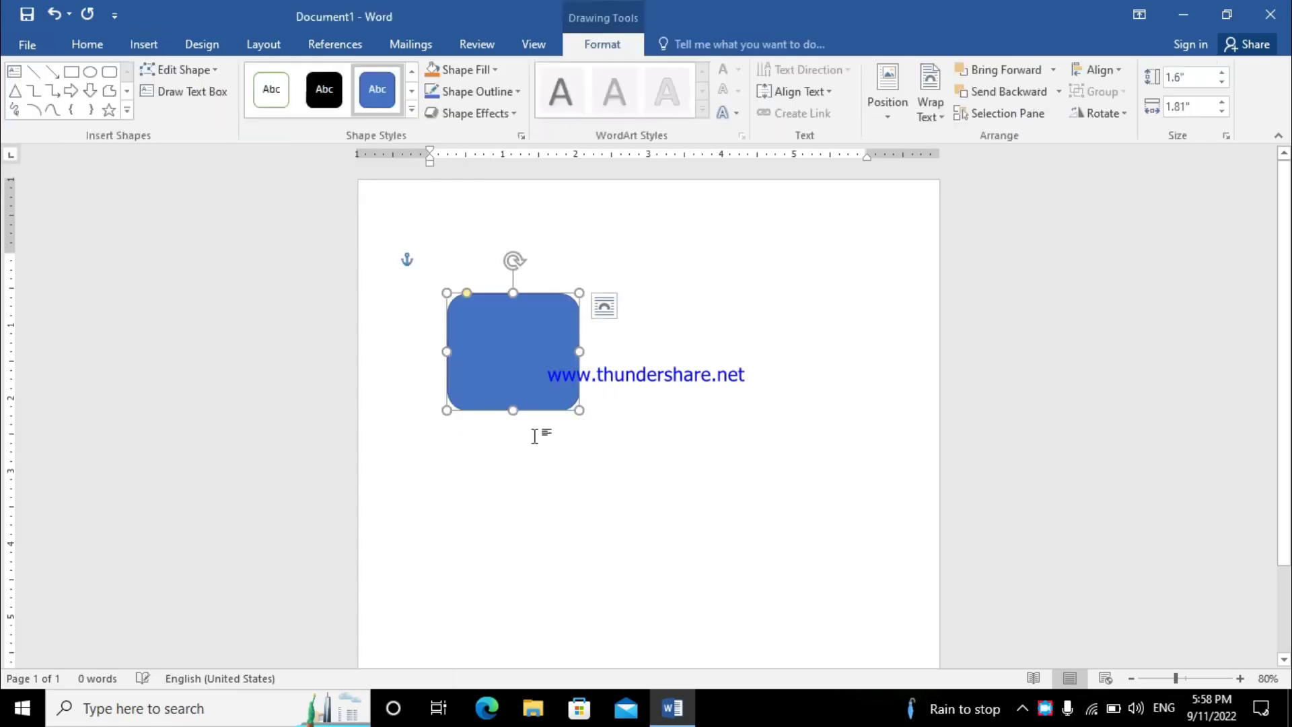
# - Fill the rounded square standard blue, remove its outline, and shrink it to 1.48 × 1.73 inches
pyautogui.click(480, 73)
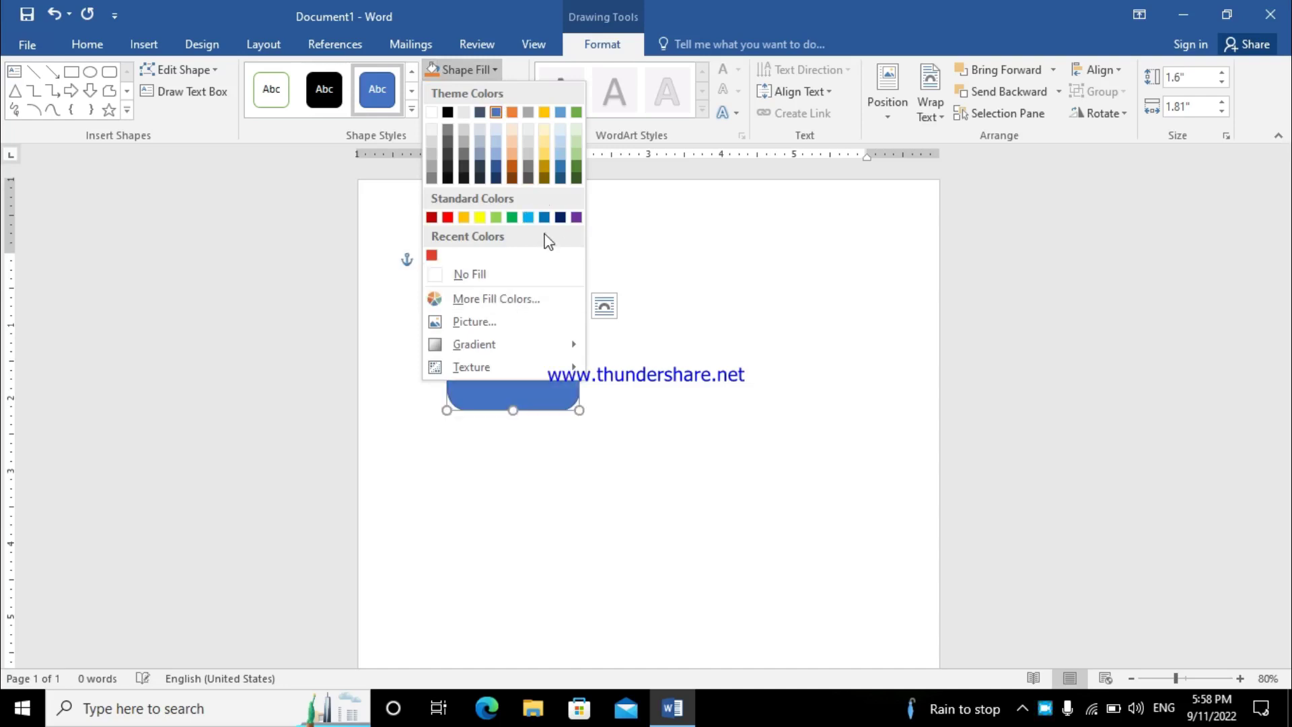
pyautogui.click(560, 217)
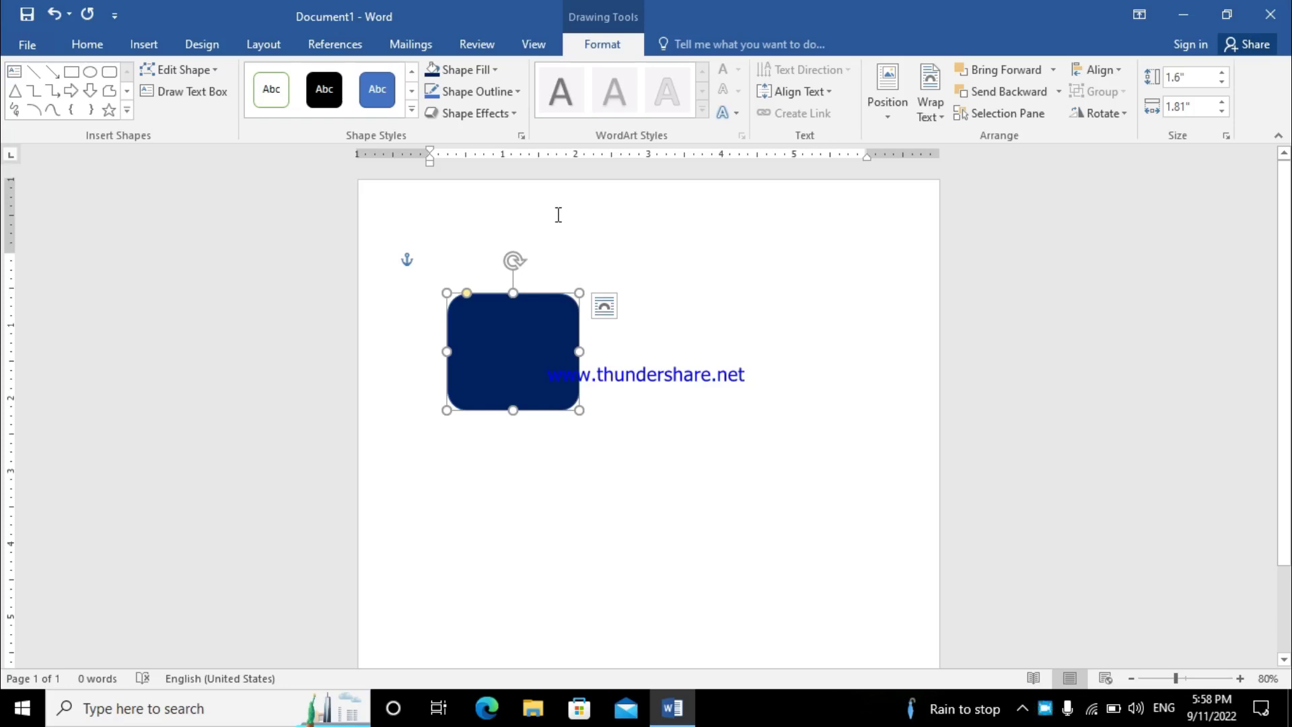
pyautogui.click(495, 92)
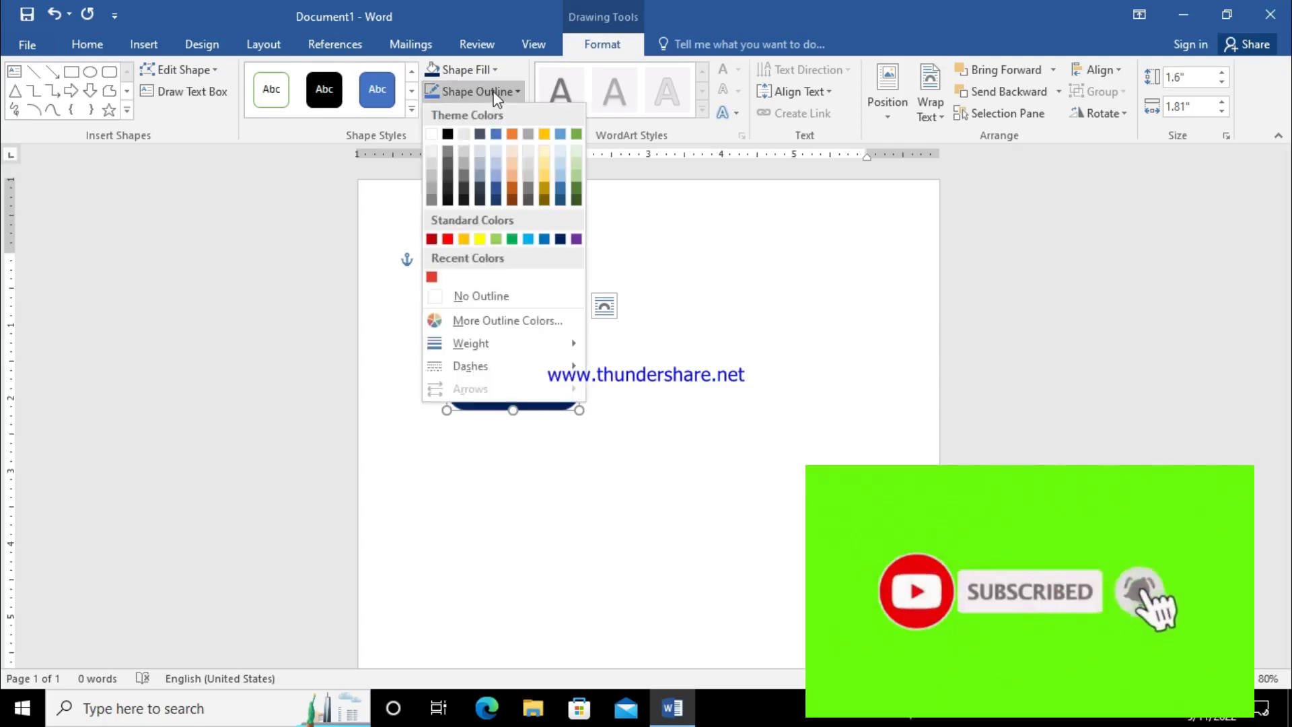
pyautogui.click(481, 296)
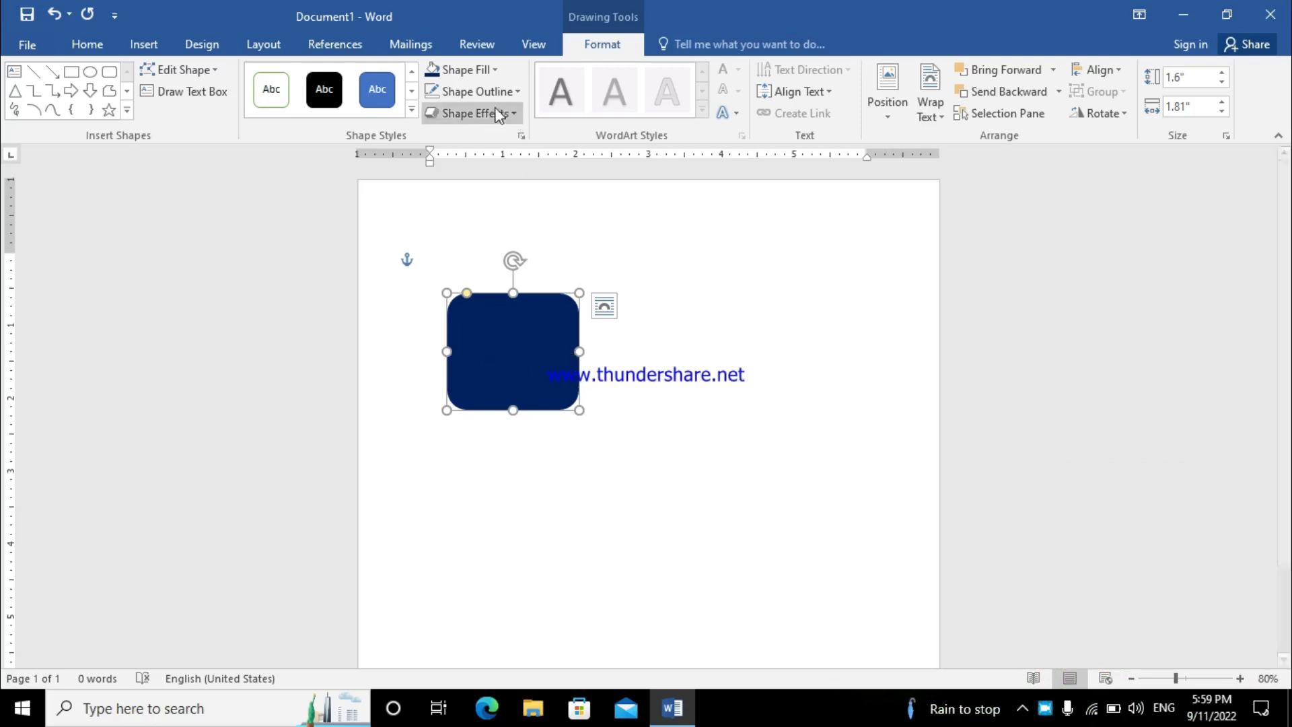
pyautogui.click(485, 69)
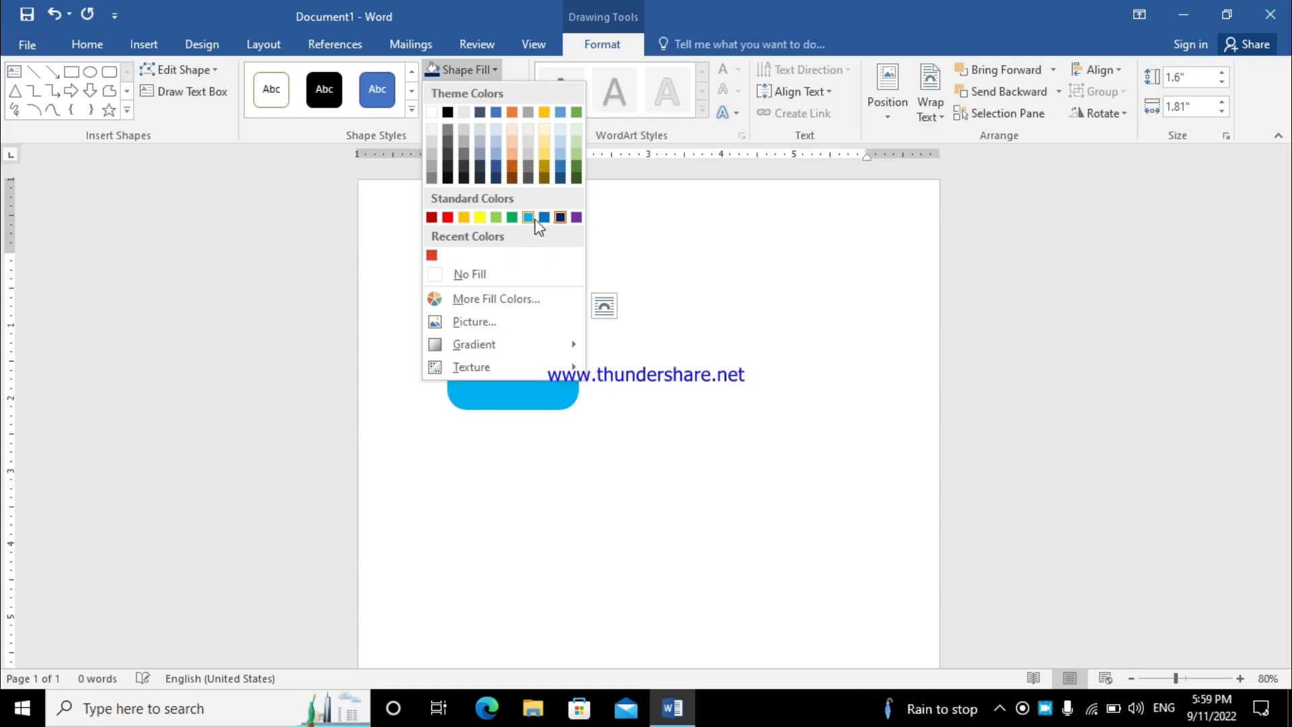
pyautogui.click(543, 216)
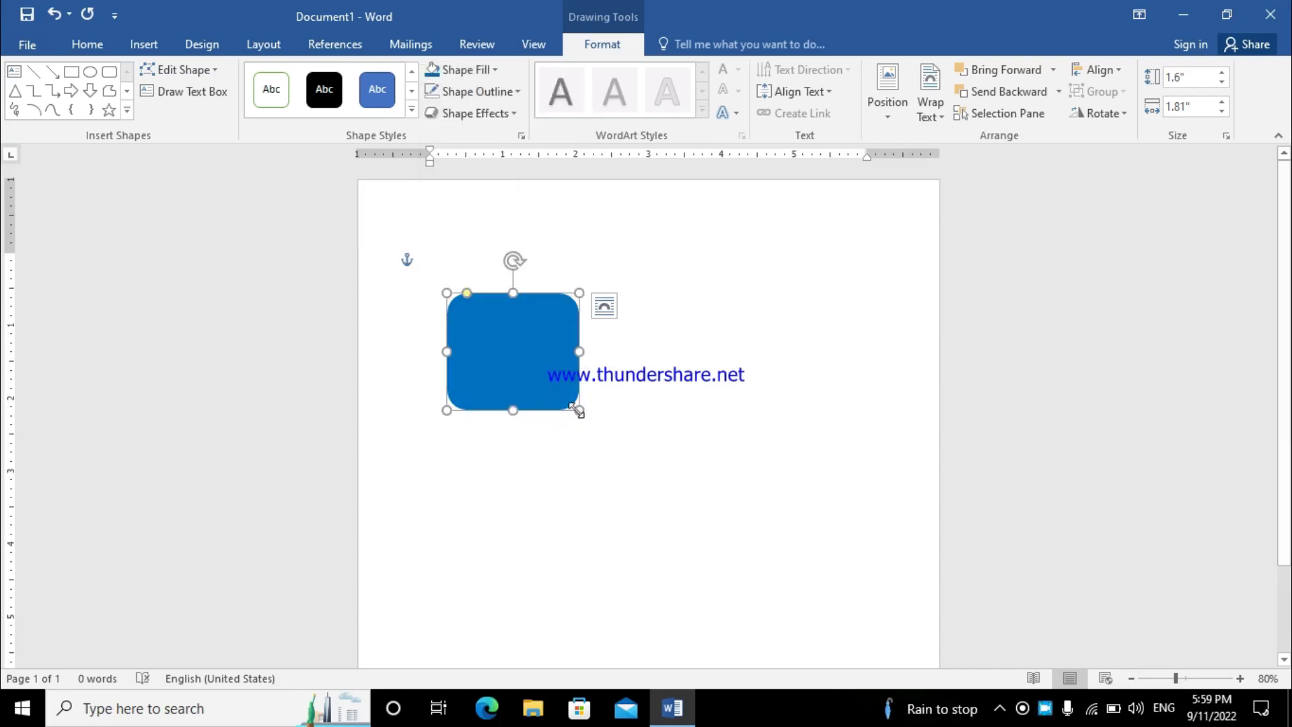
pyautogui.moveTo(576, 410); pyautogui.dragTo(570, 402)
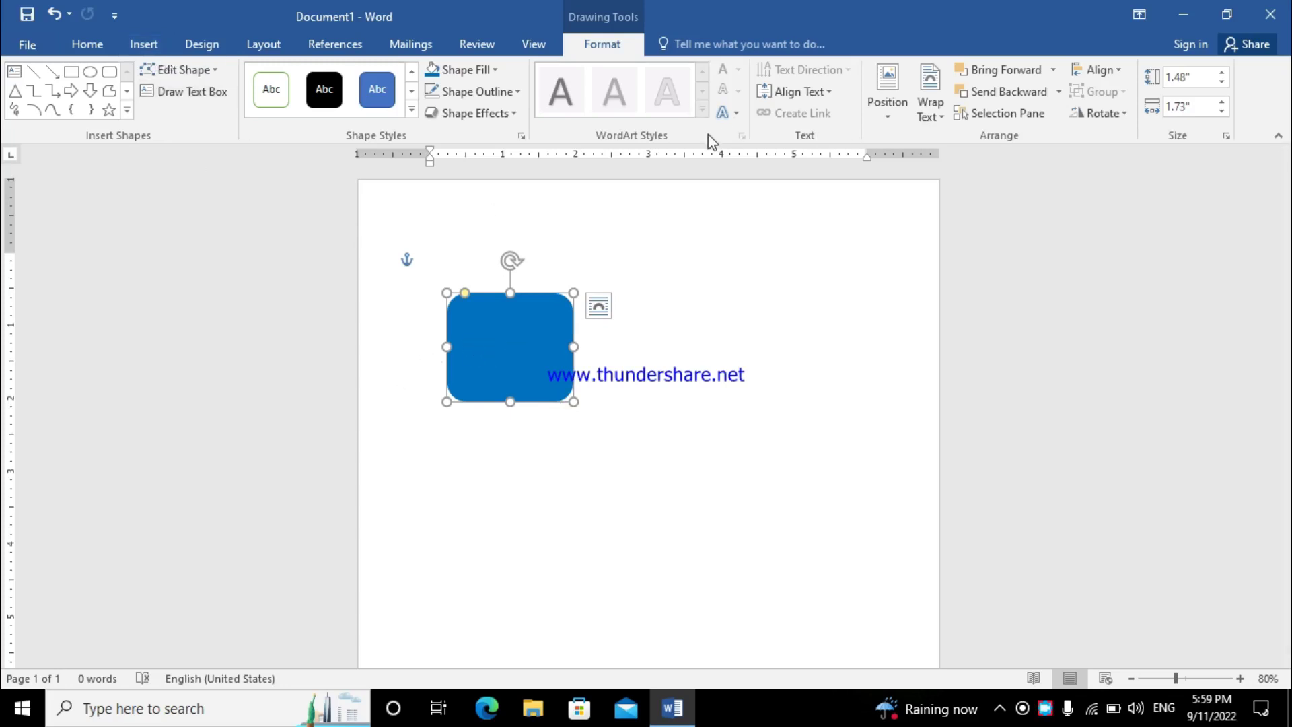
# - Apply a top bevel of 2 pt width and 2 pt height to the blue square
pyautogui.click(511, 114)
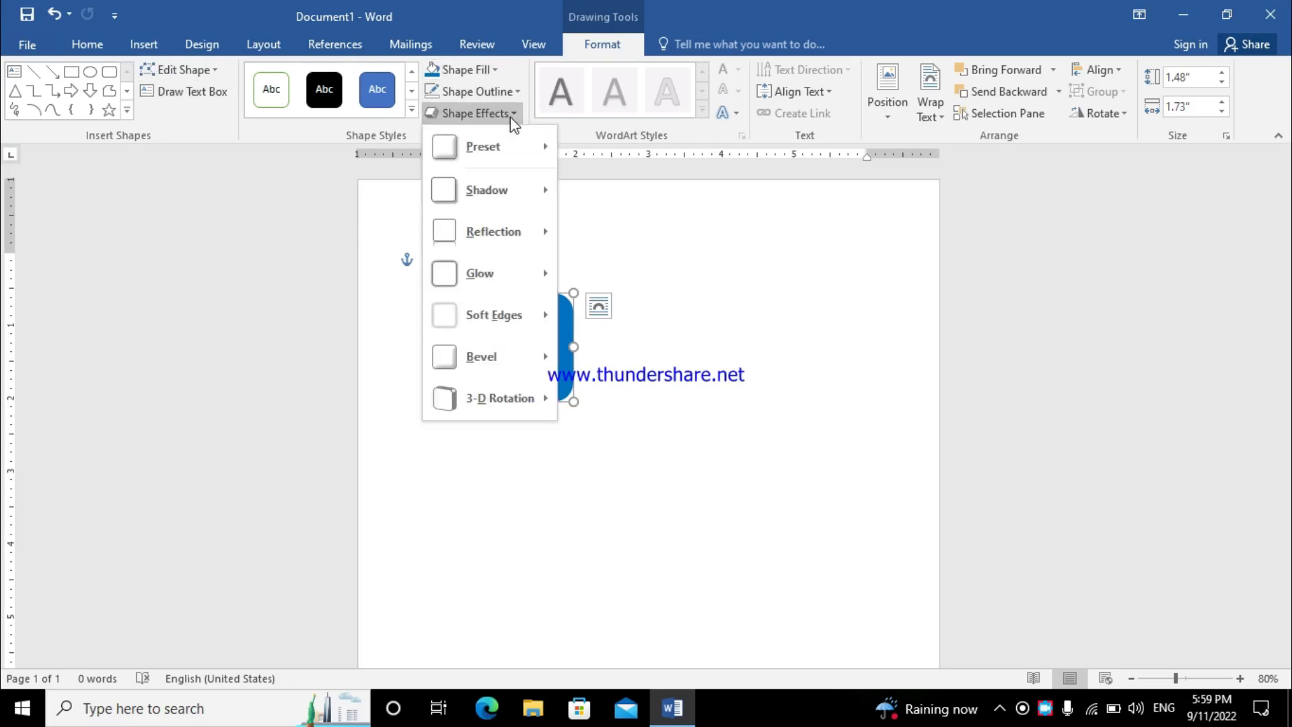
pyautogui.moveTo(488, 357)
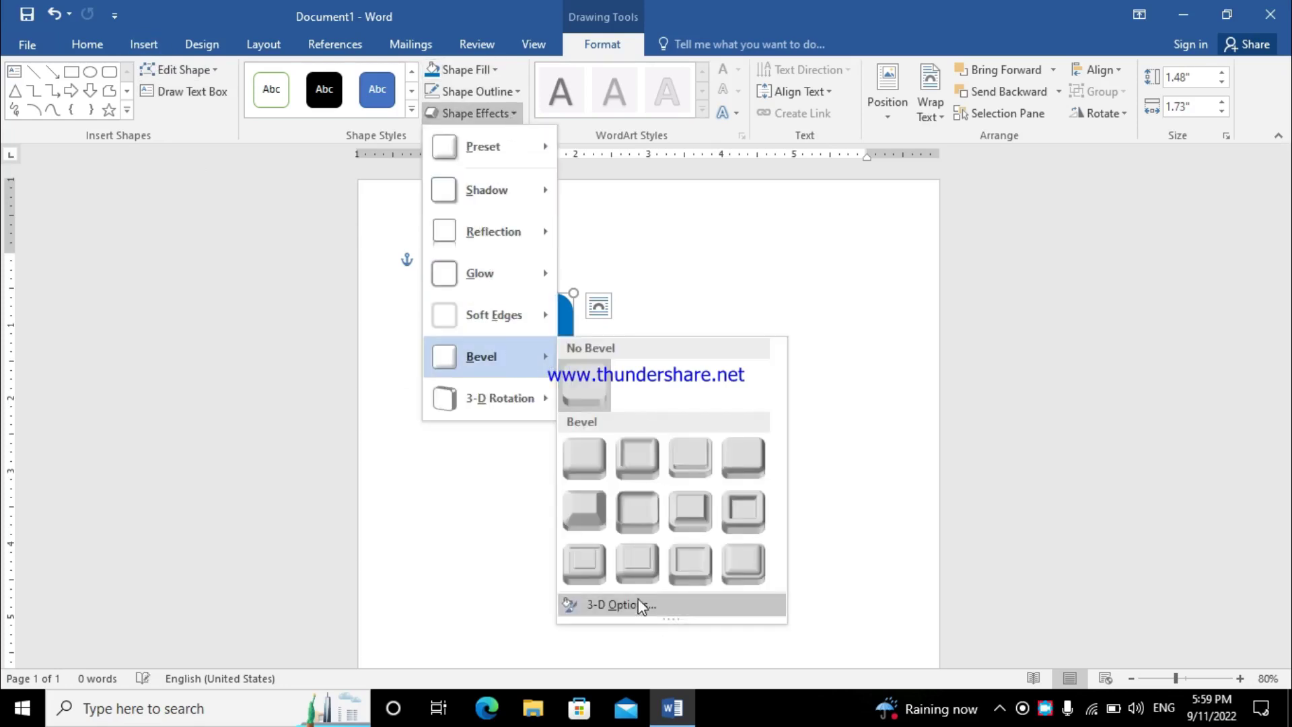
pyautogui.click(639, 606)
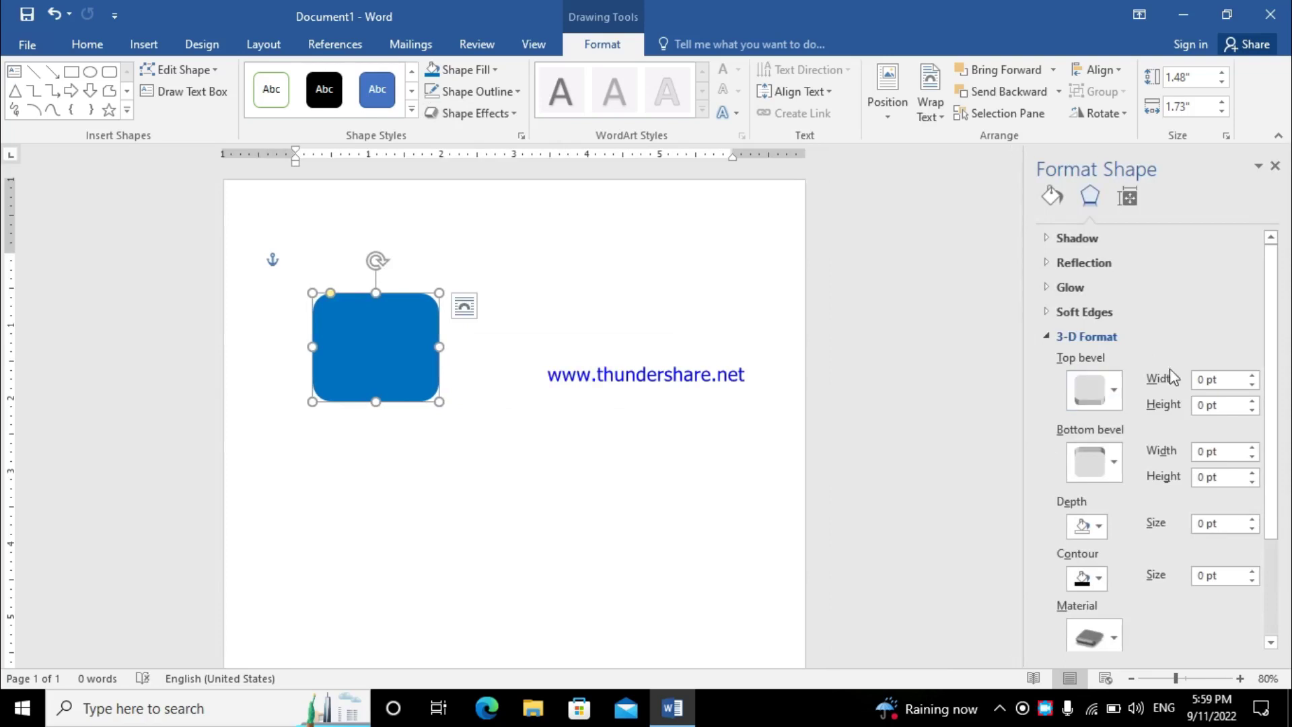
pyautogui.click(1223, 383)
pyautogui.write('2')
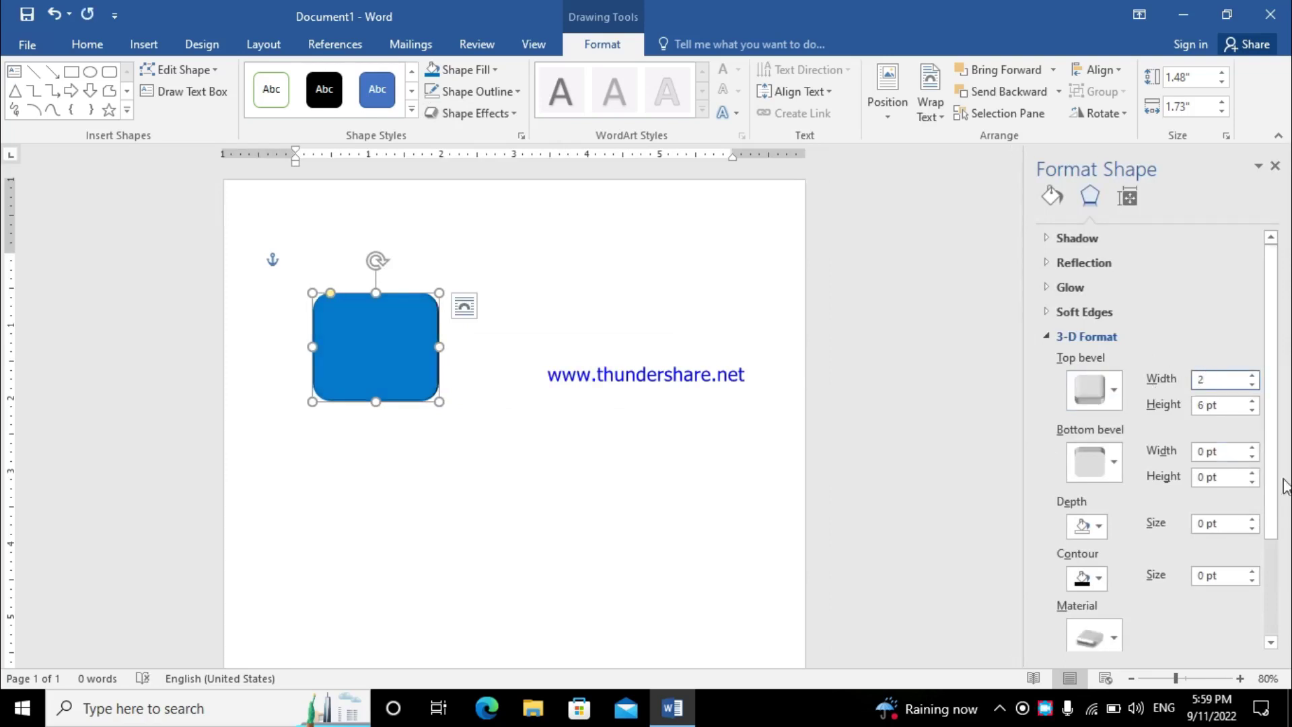
pyautogui.press('Tab')
pyautogui.write('2')
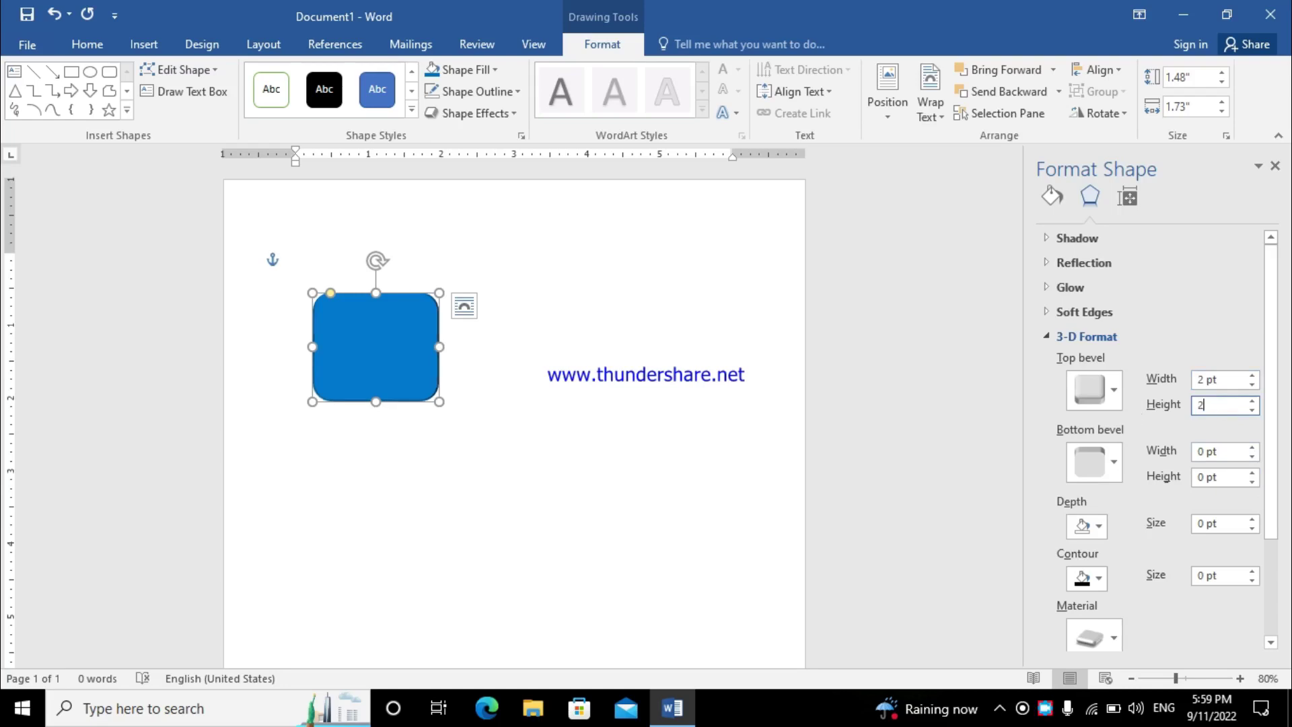
pyautogui.click(1275, 166)
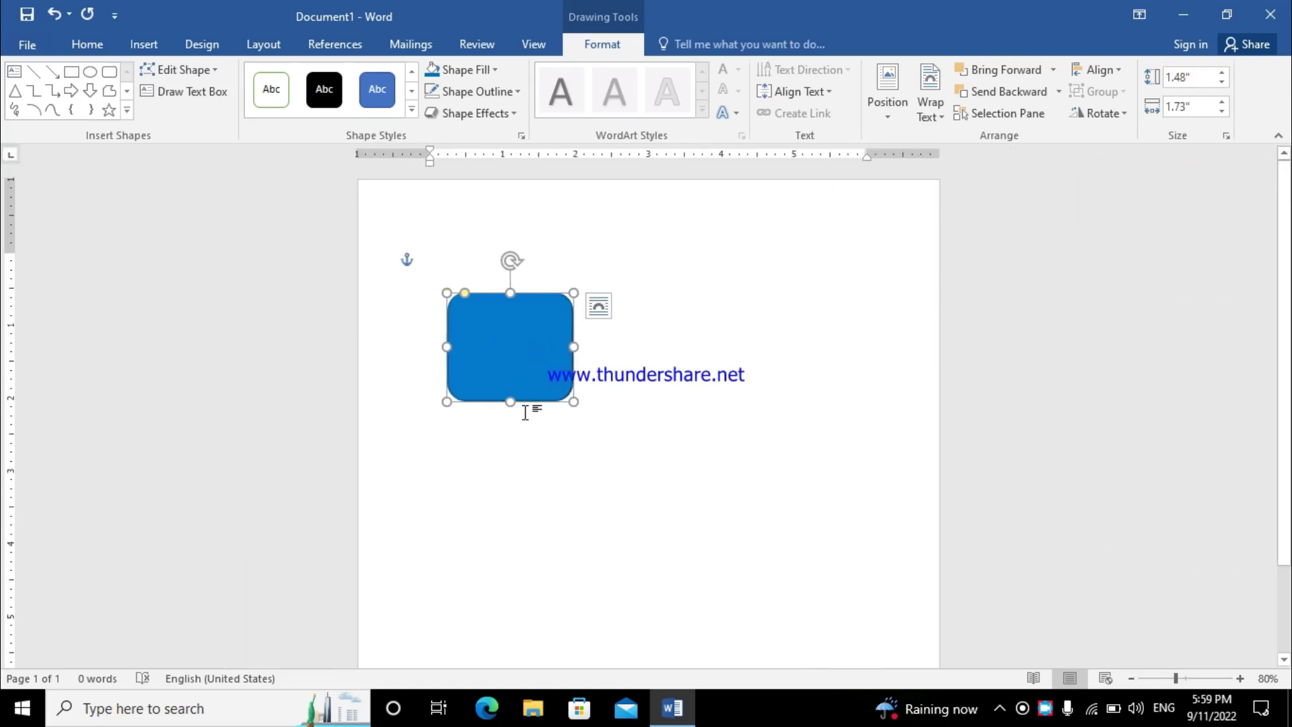
# - Insert a blue-styled WordArt text box
pyautogui.click(528, 421)
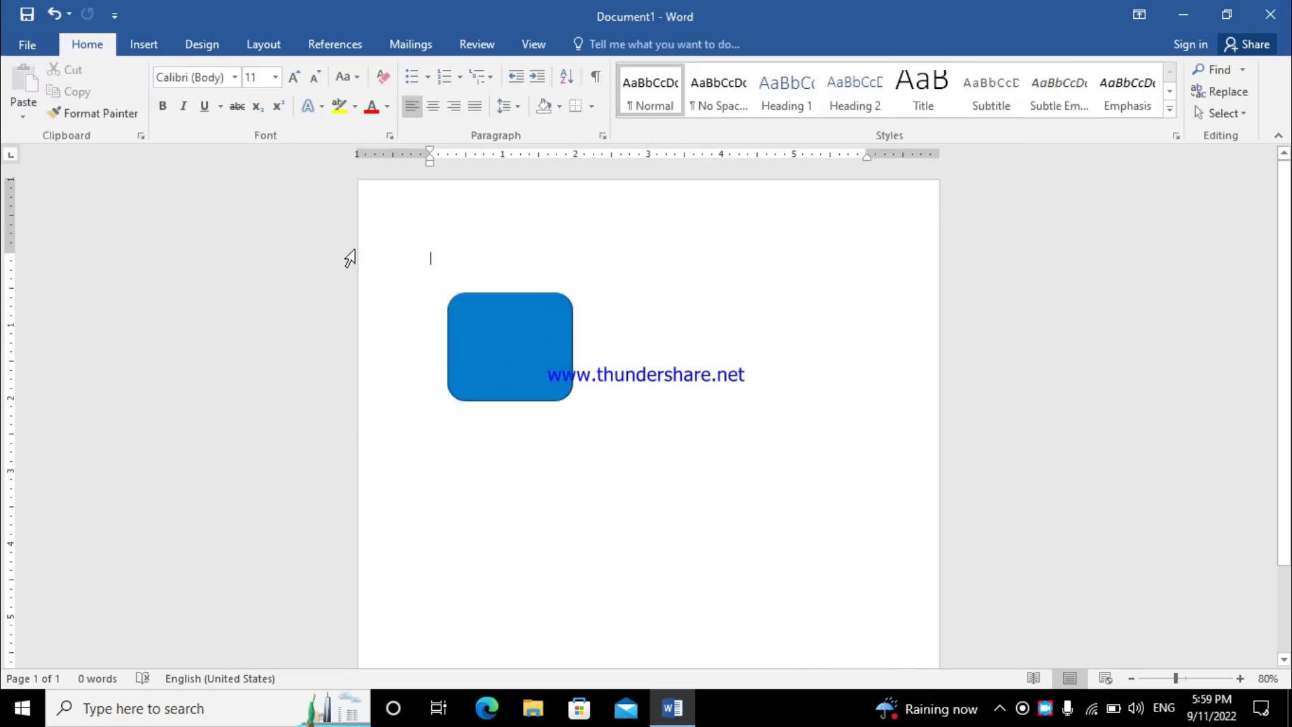
pyautogui.click(155, 44)
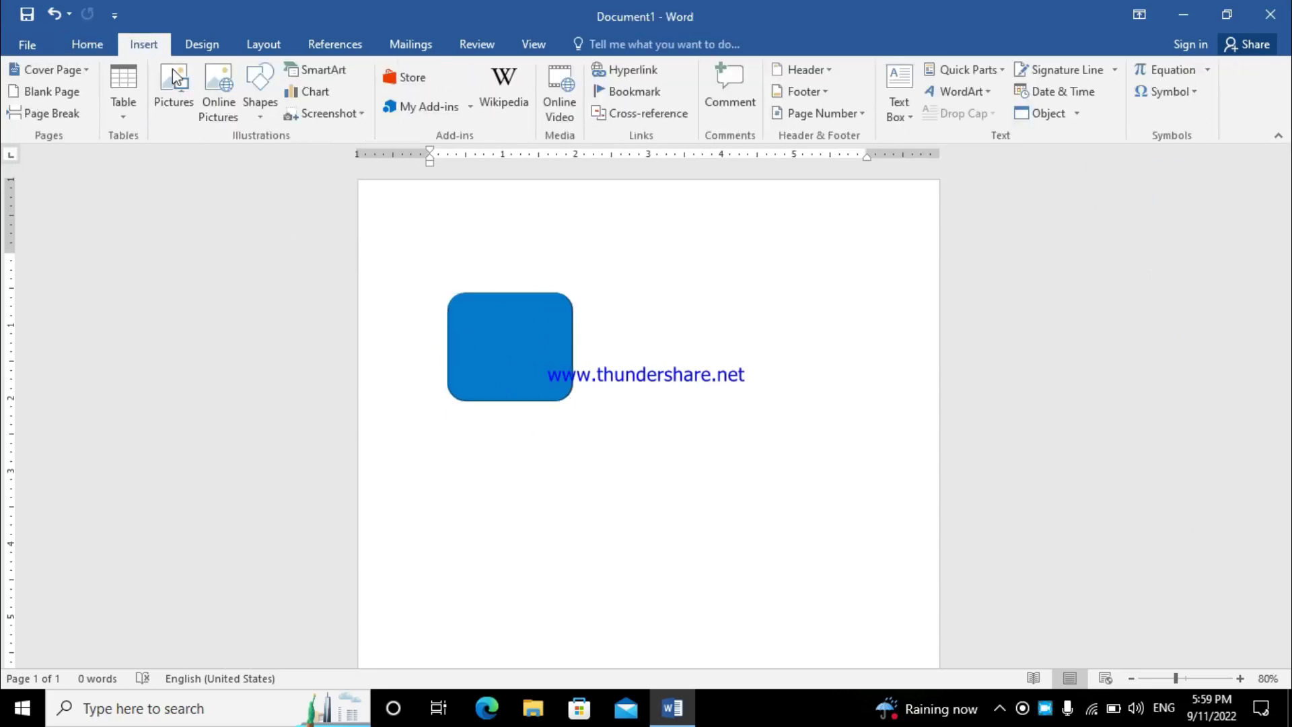
pyautogui.click(959, 92)
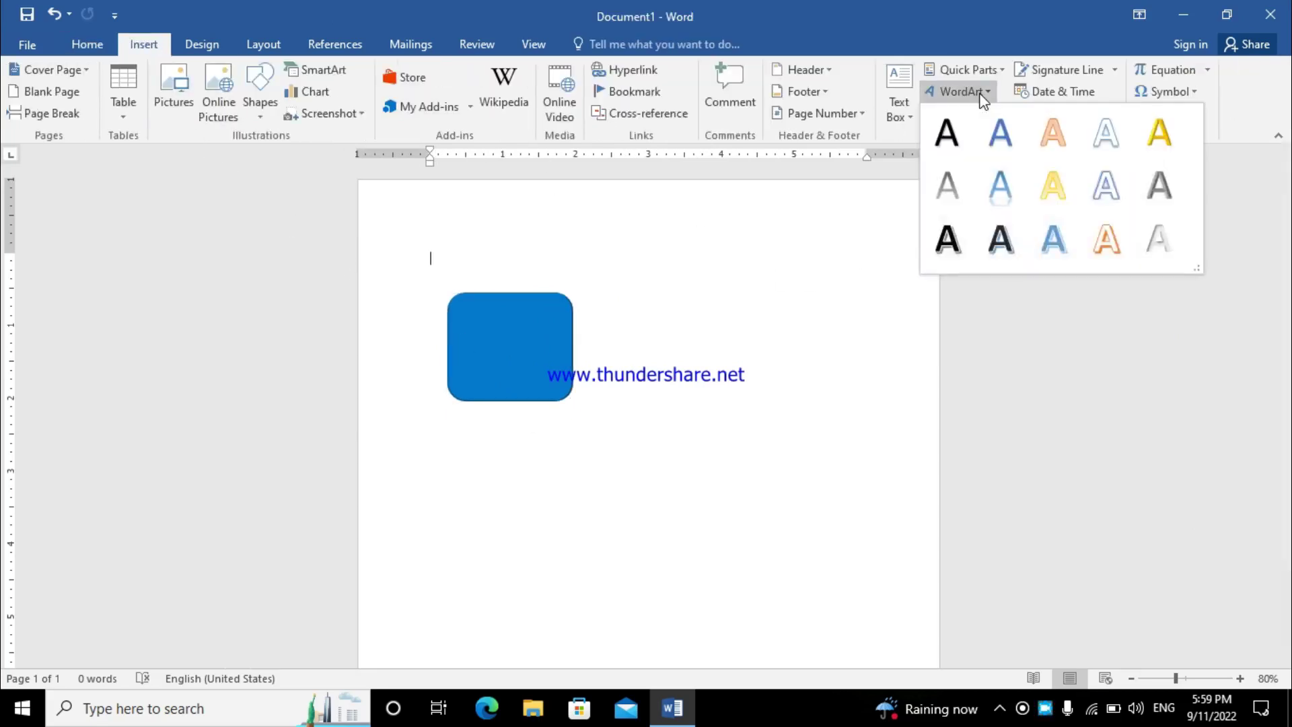
pyautogui.click(996, 145)
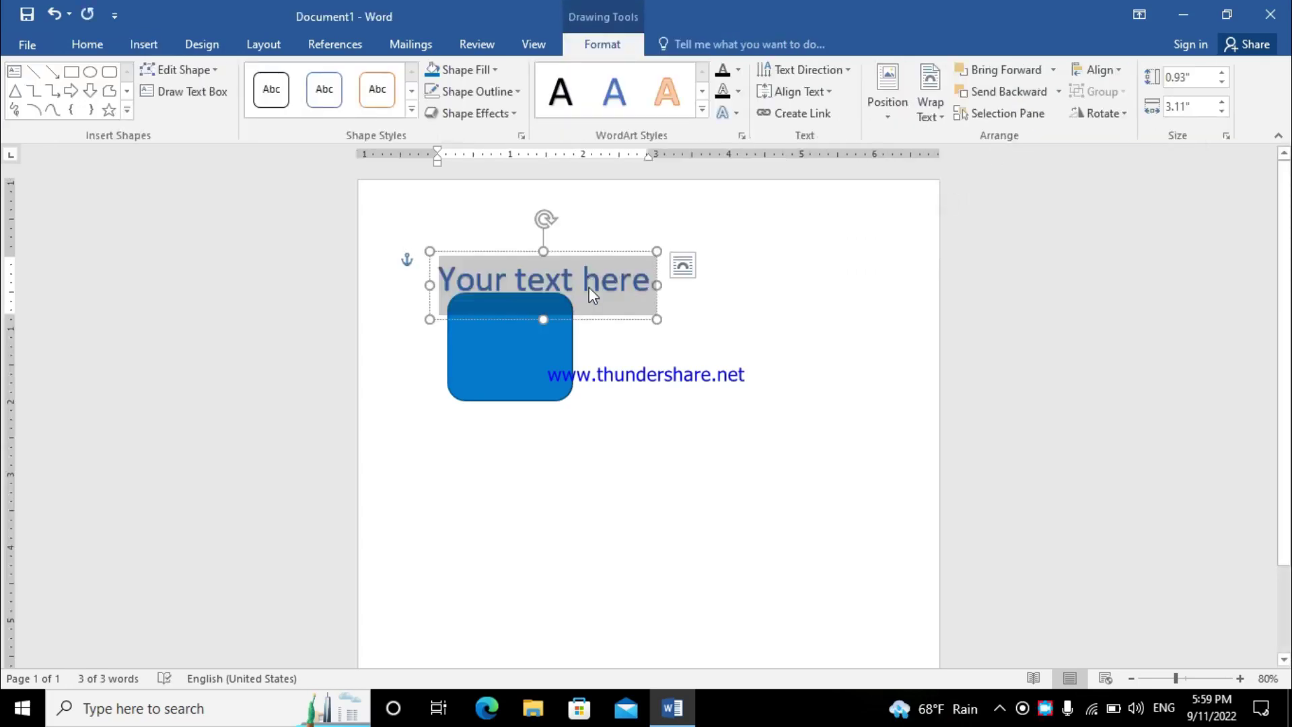
# - Type a lowercase 'f', move it onto the square's centre, and select it
pyautogui.write('F')
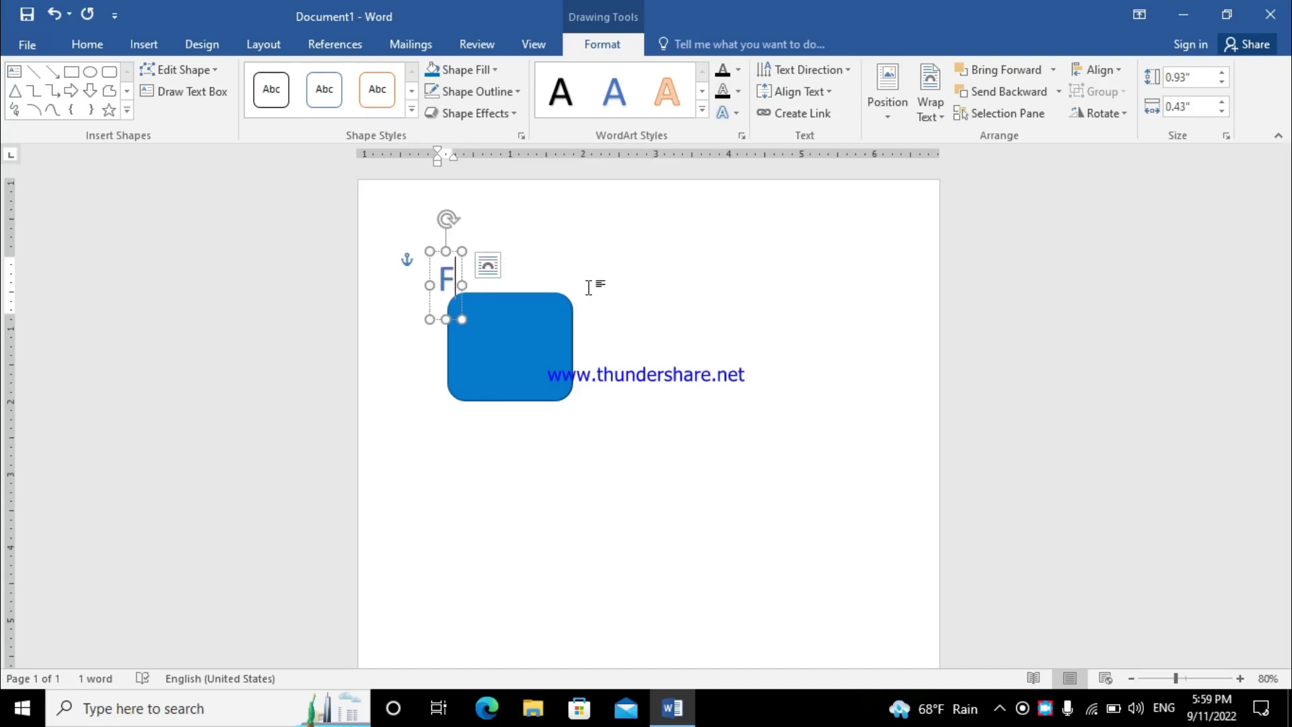
pyautogui.press('BackSpace')
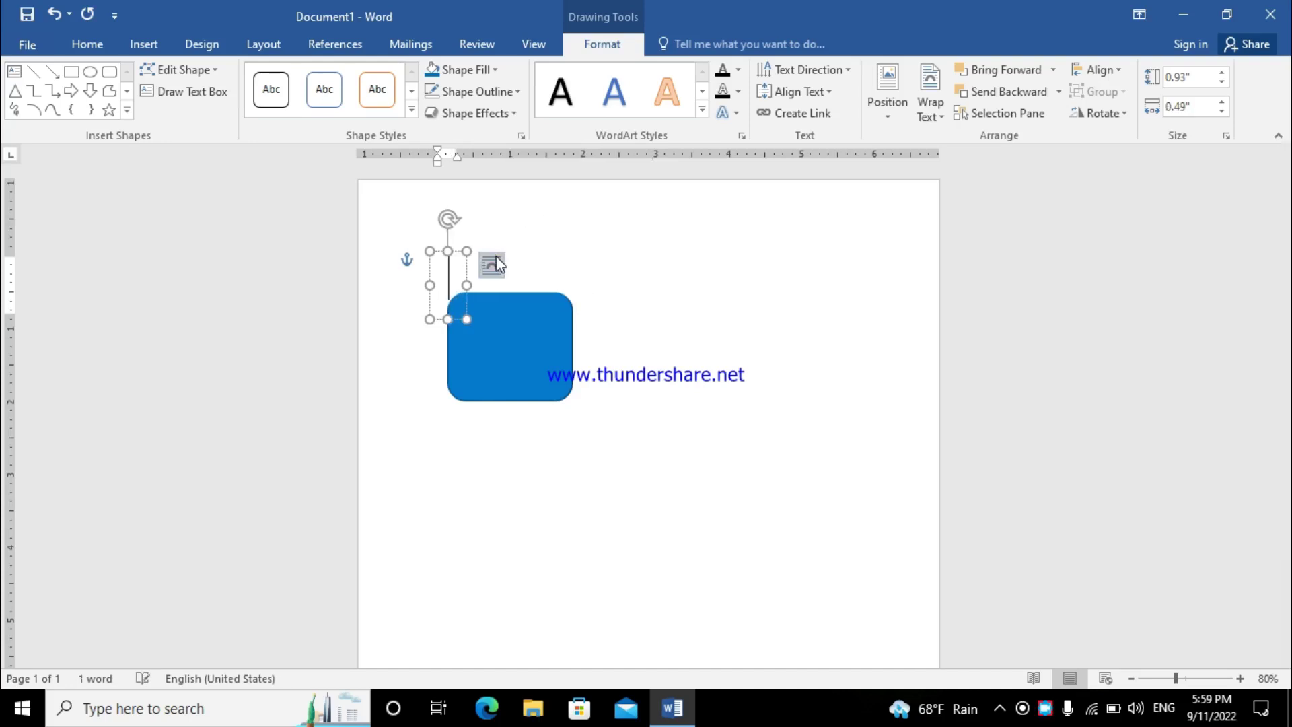
pyautogui.write('F')
pyautogui.press('BackSpace')
pyautogui.write('f')
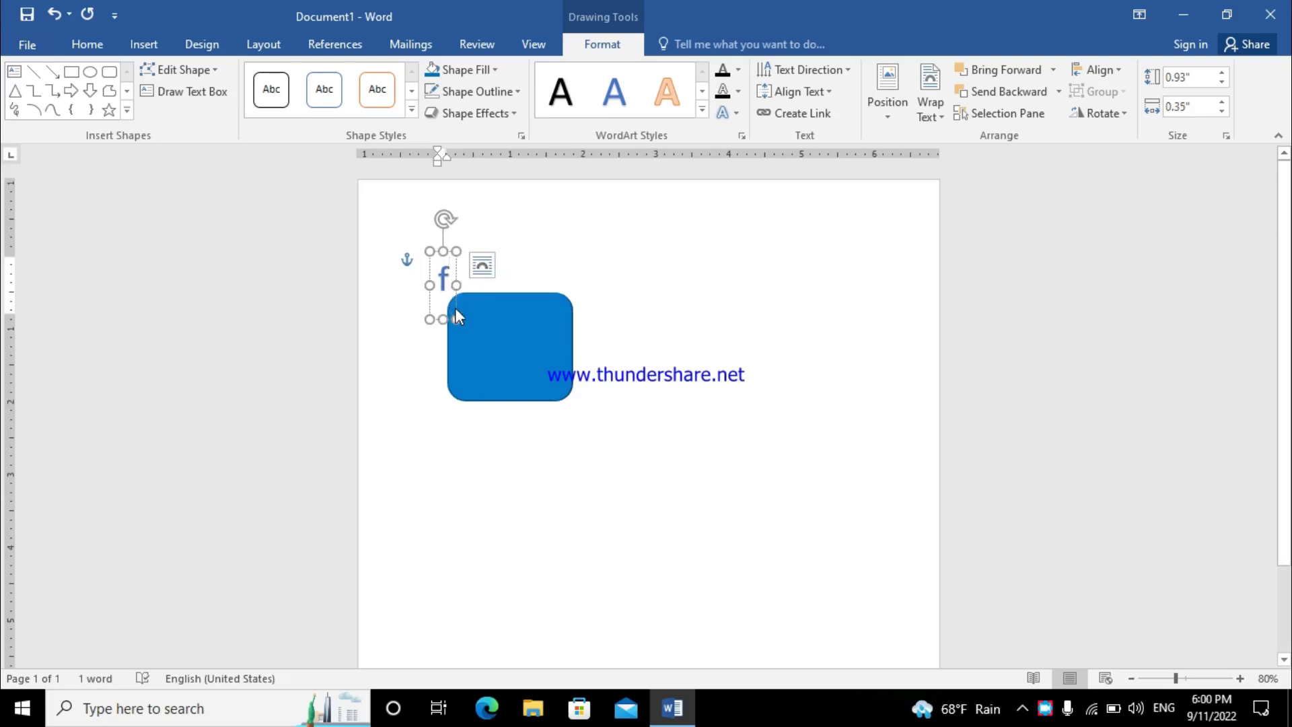
pyautogui.moveTo(455, 311); pyautogui.dragTo(562, 427)
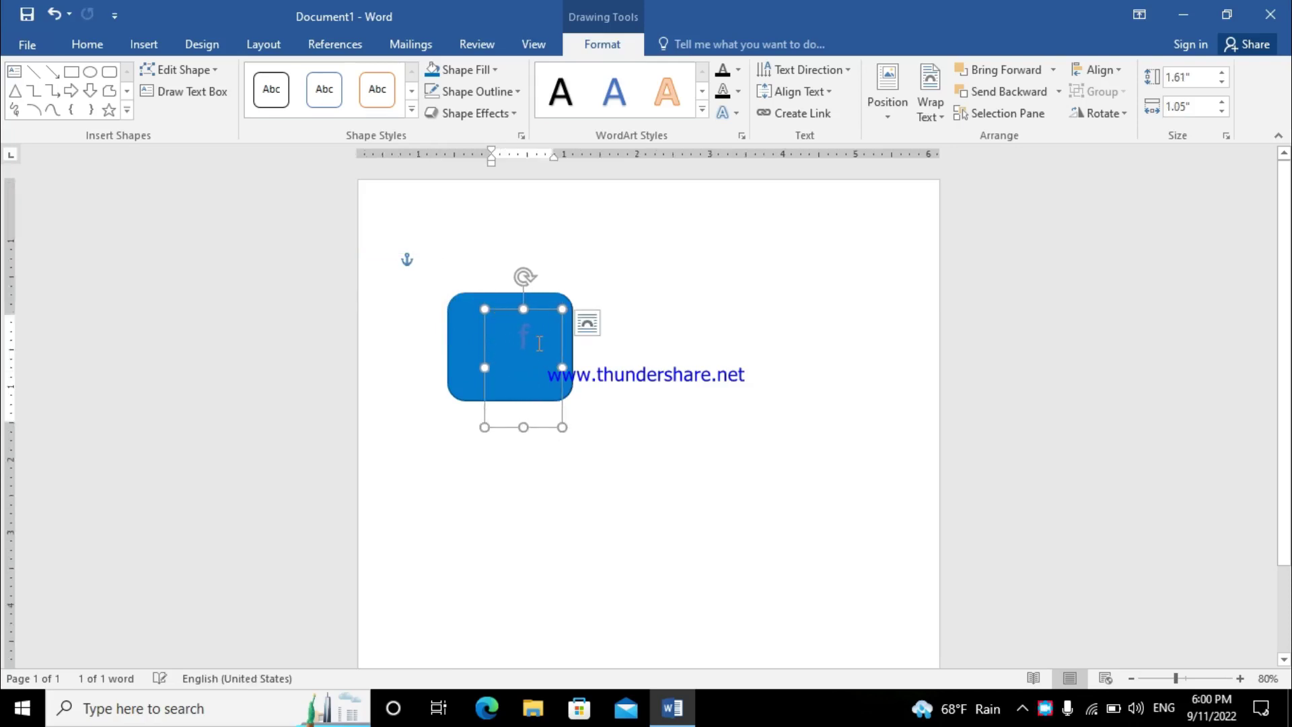
pyautogui.moveTo(531, 337); pyautogui.dragTo(482, 404)
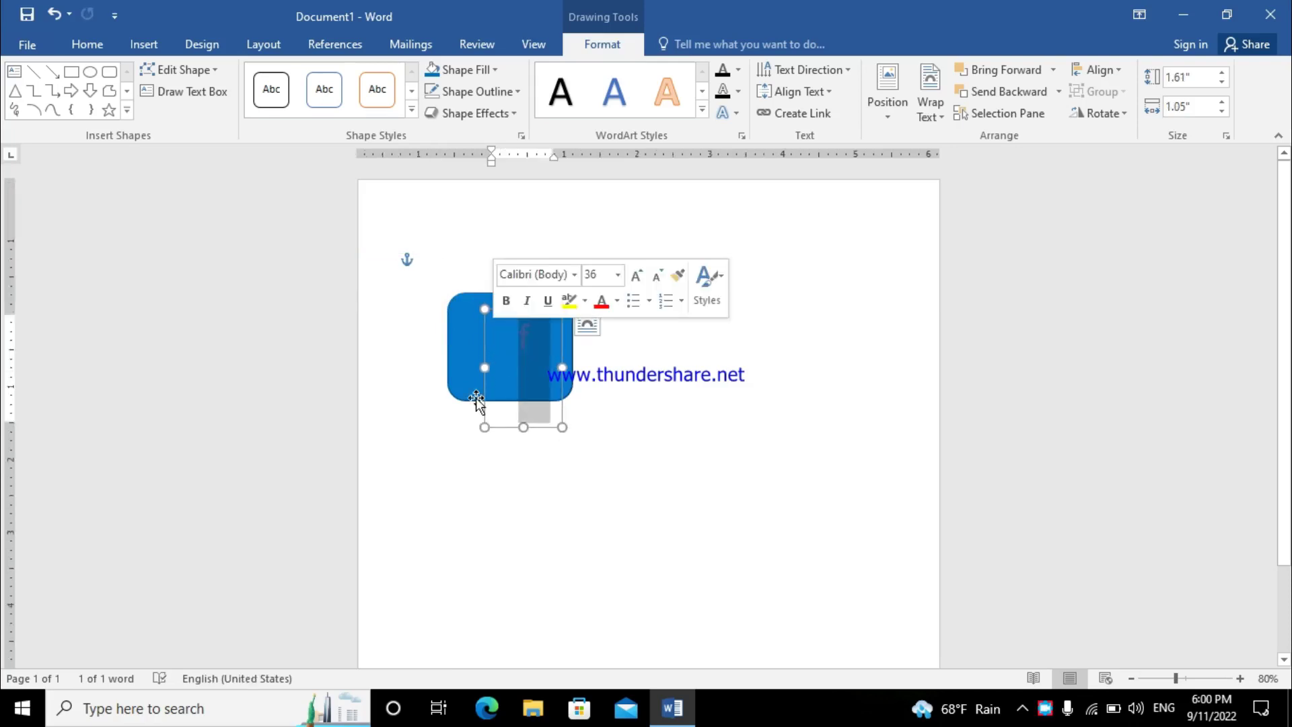
# - Enlarge the letter f to 90 pt
pyautogui.click(88, 45)
pyautogui.click(294, 78)
pyautogui.click(294, 78)
pyautogui.click(294, 78)
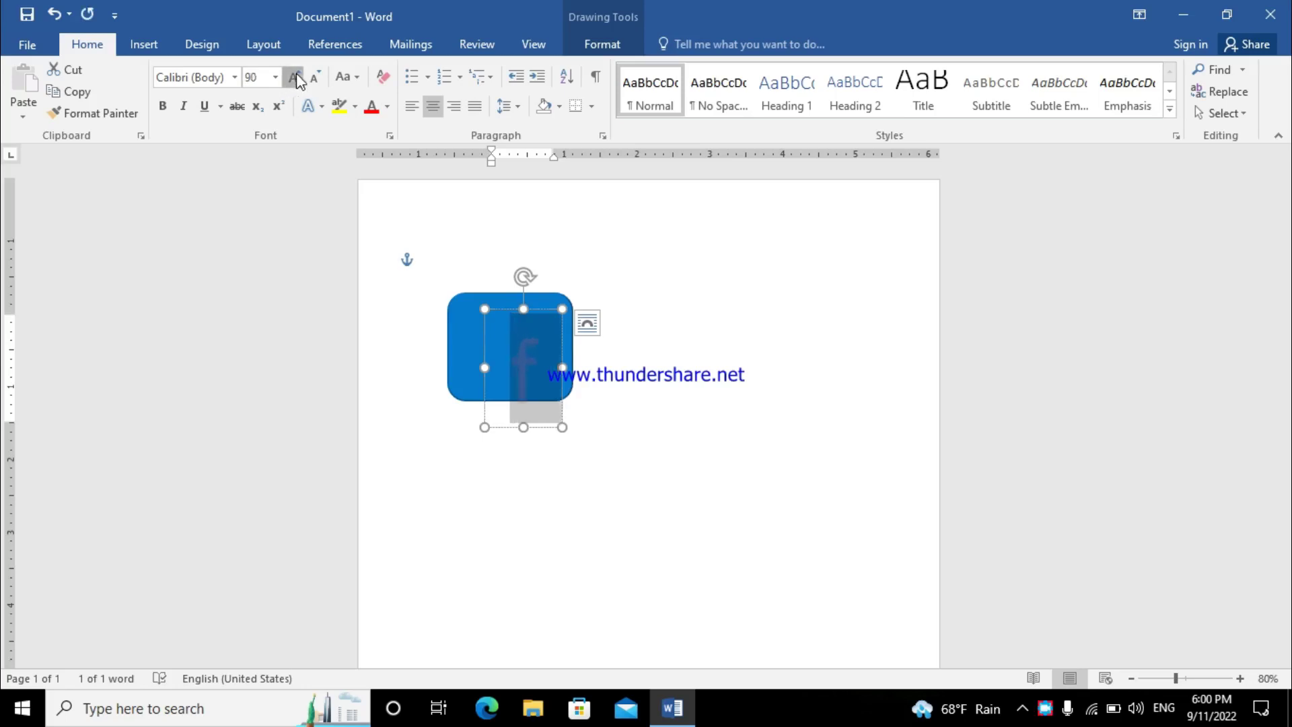
pyautogui.click(294, 78)
pyautogui.click(294, 79)
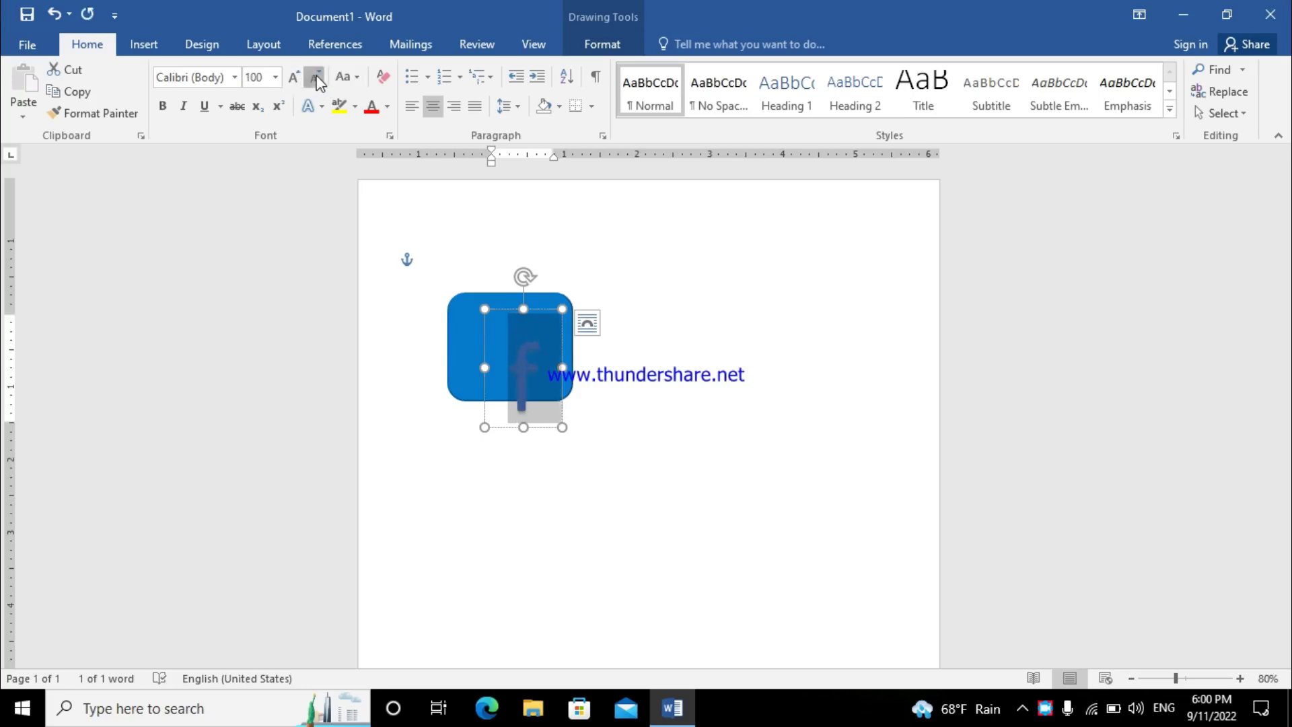
pyautogui.click(315, 78)
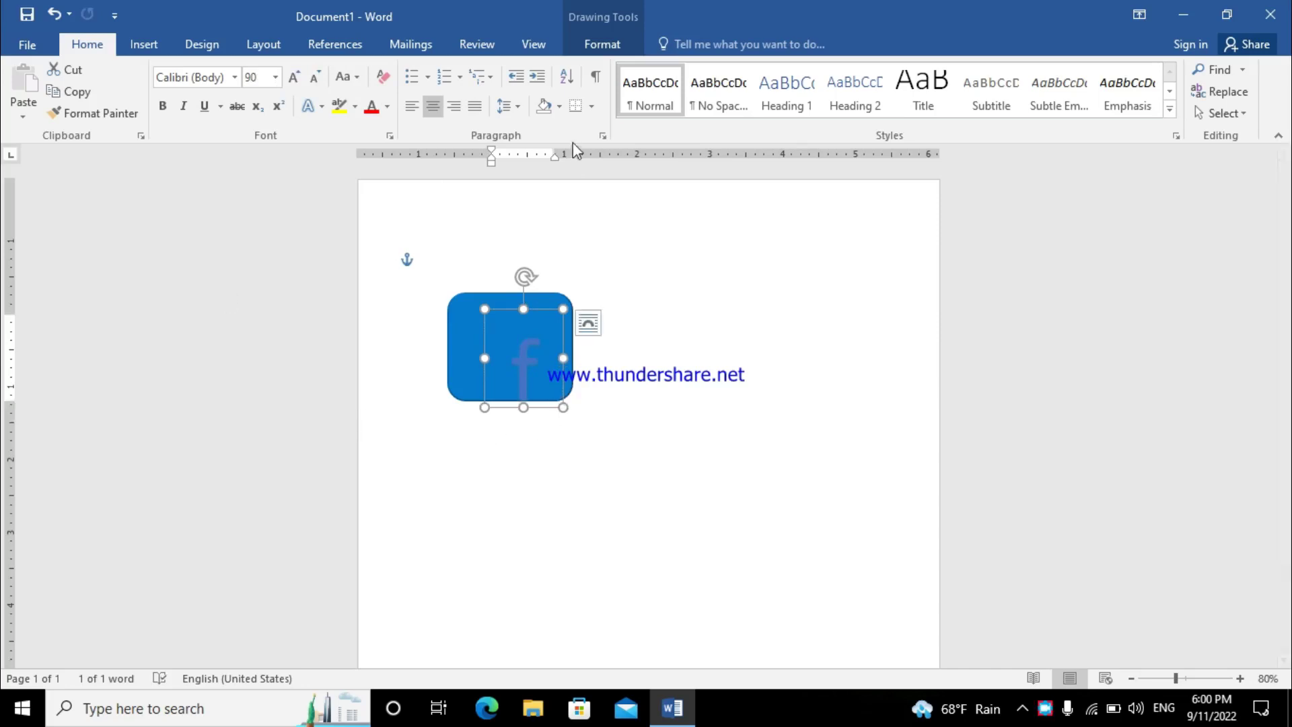
# - Make the f white and bold, and shift its text box up and left
pyautogui.moveTo(515, 363); pyautogui.dragTo(565, 367)
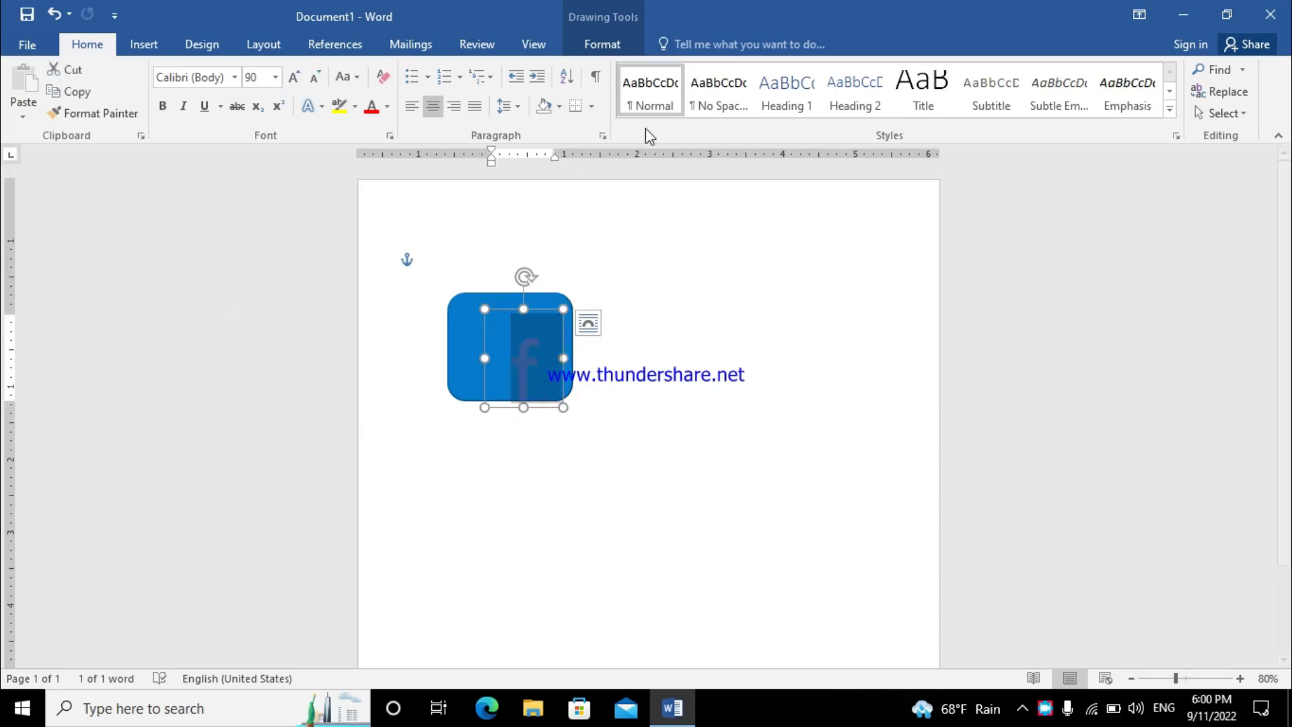
pyautogui.click(389, 106)
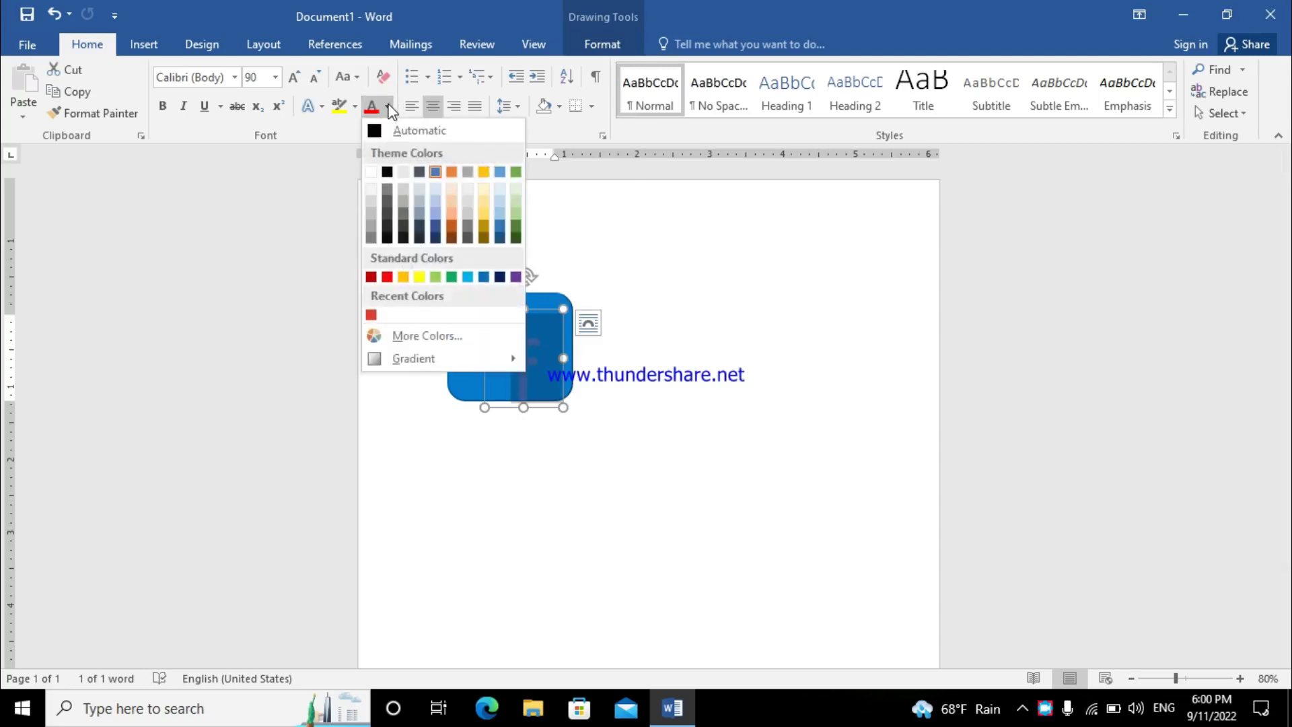
pyautogui.click(371, 172)
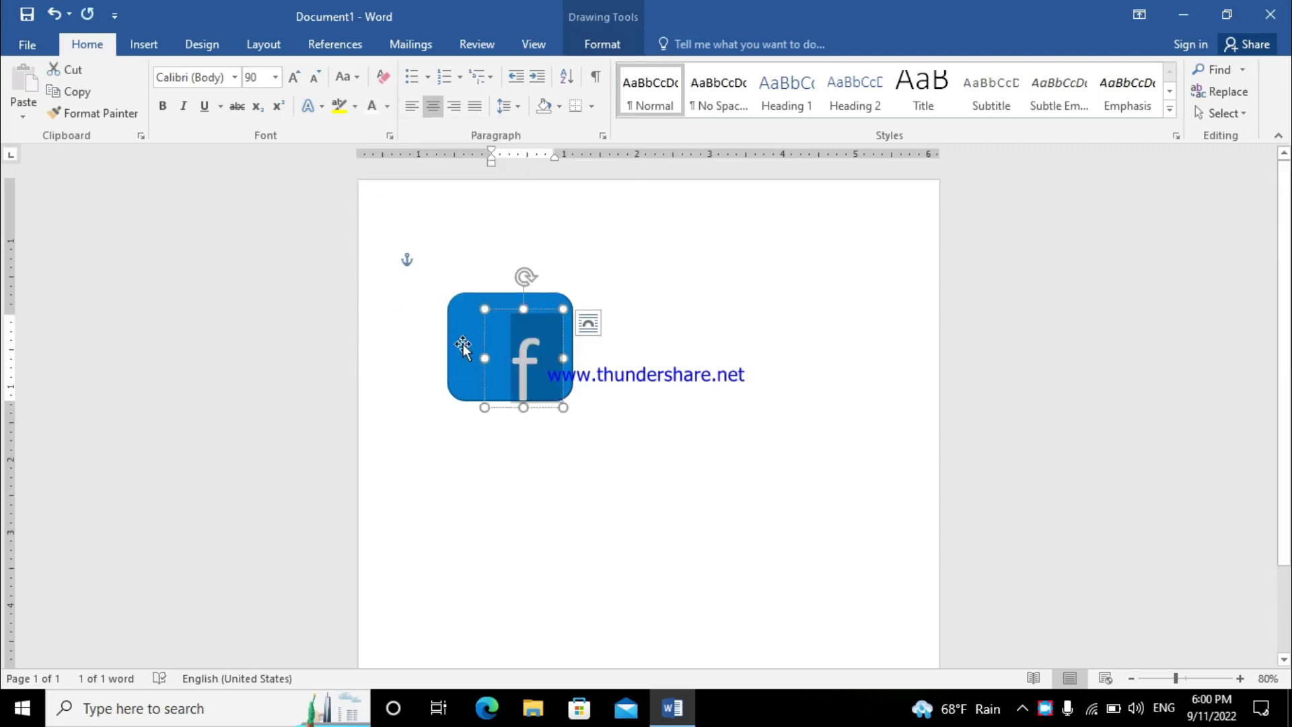
pyautogui.click(162, 105)
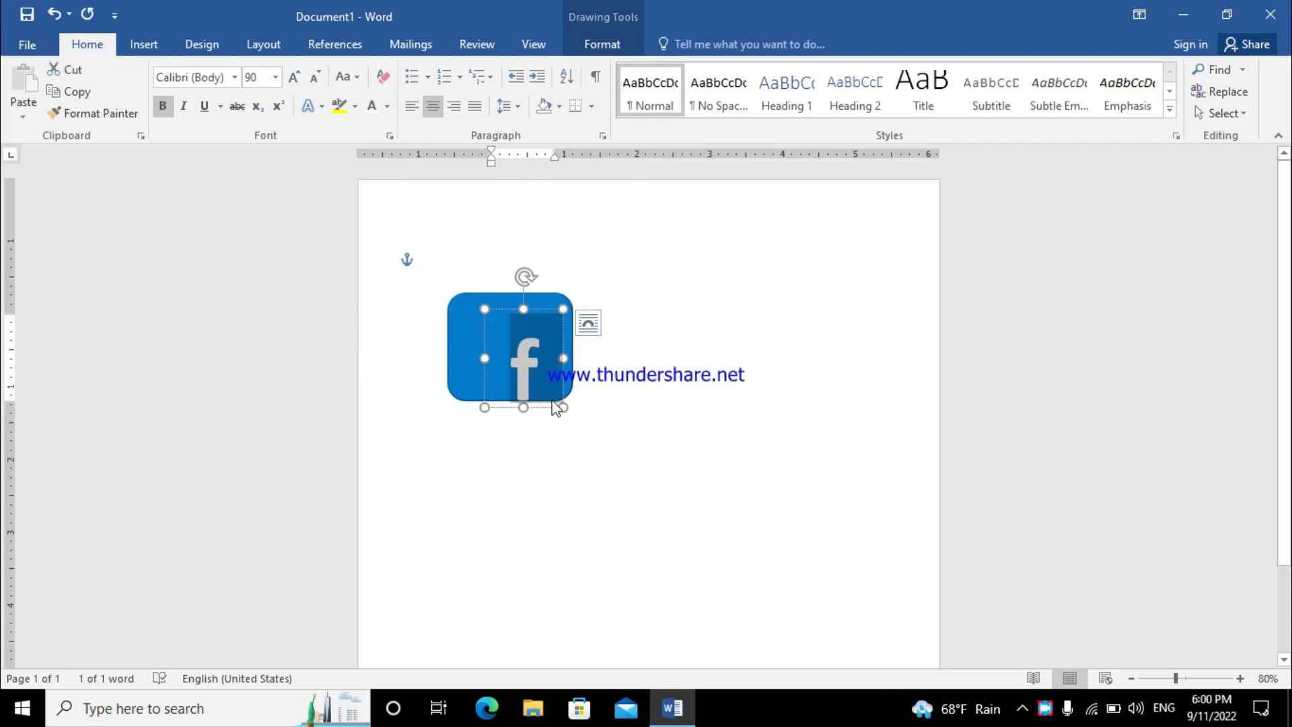
pyautogui.moveTo(536, 406); pyautogui.dragTo(515, 392)
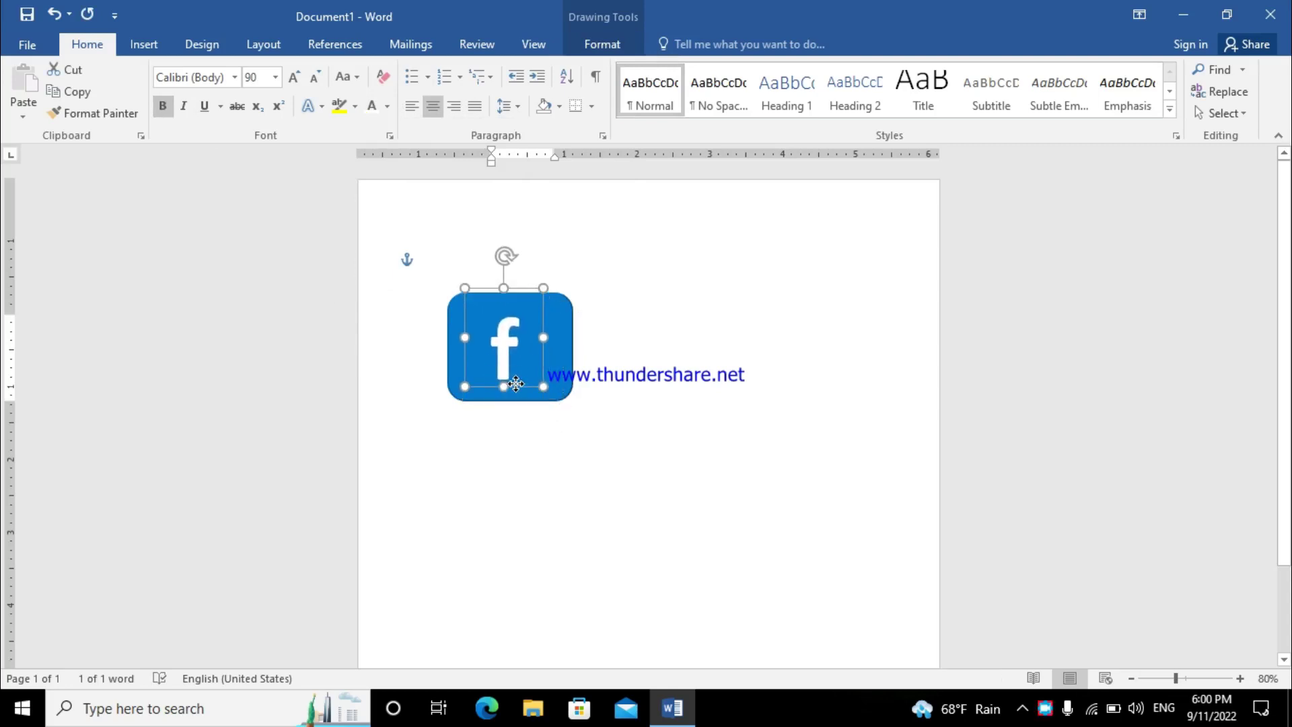
# - Raise the f slightly and shrink the whole Facebook icon to a tighter square
pyautogui.moveTo(515, 393); pyautogui.dragTo(516, 380)
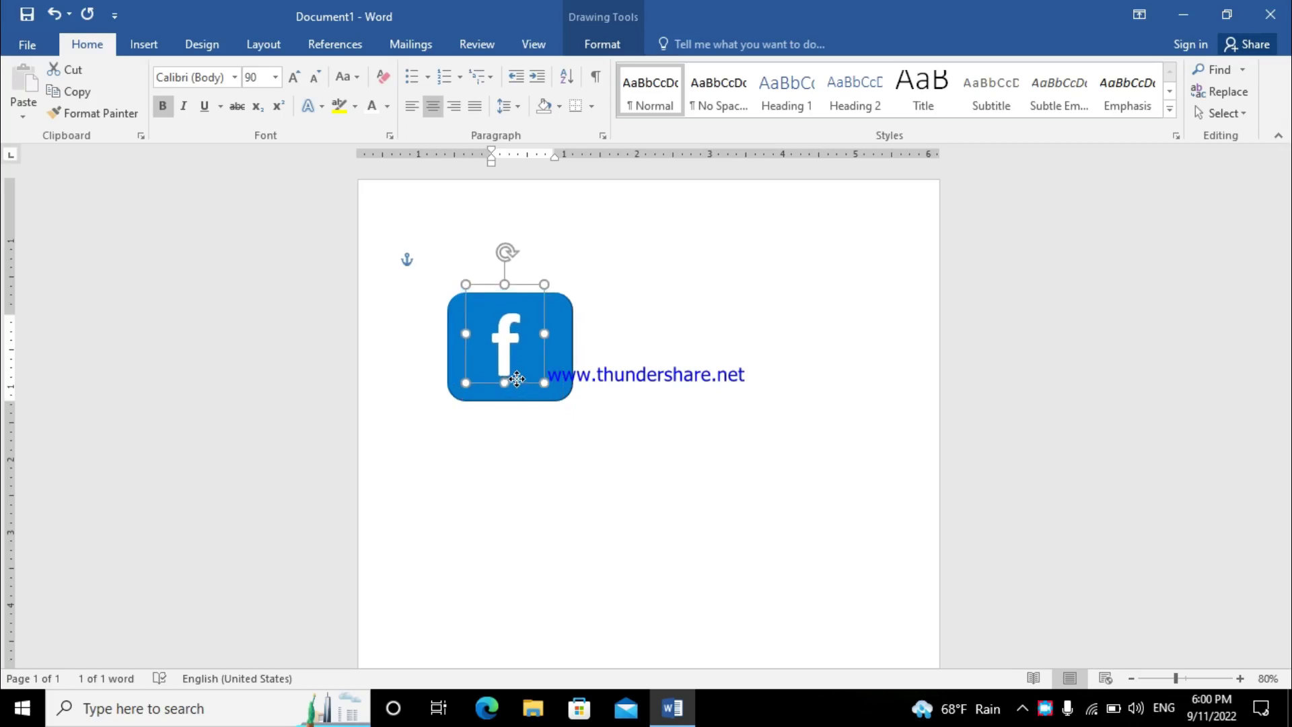
pyautogui.click(556, 397)
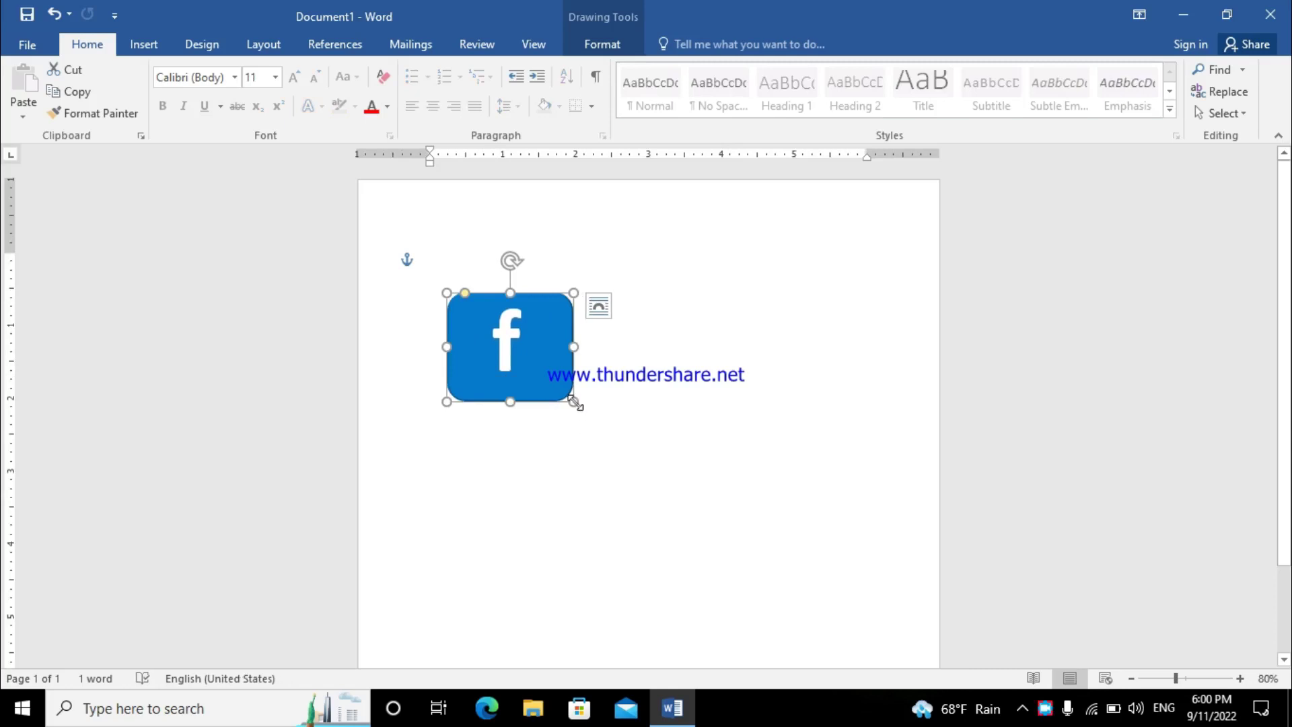
pyautogui.moveTo(573, 402); pyautogui.dragTo(551, 387)
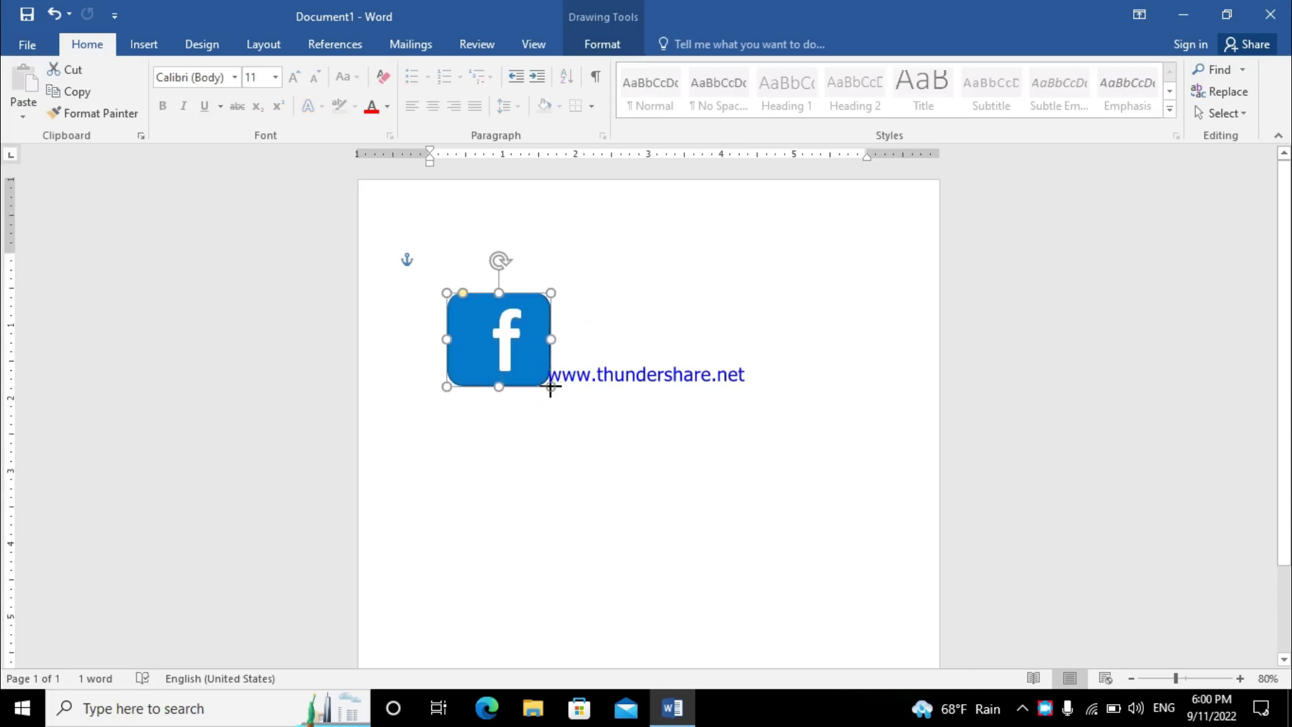
pyautogui.moveTo(446, 293); pyautogui.dragTo(458, 297)
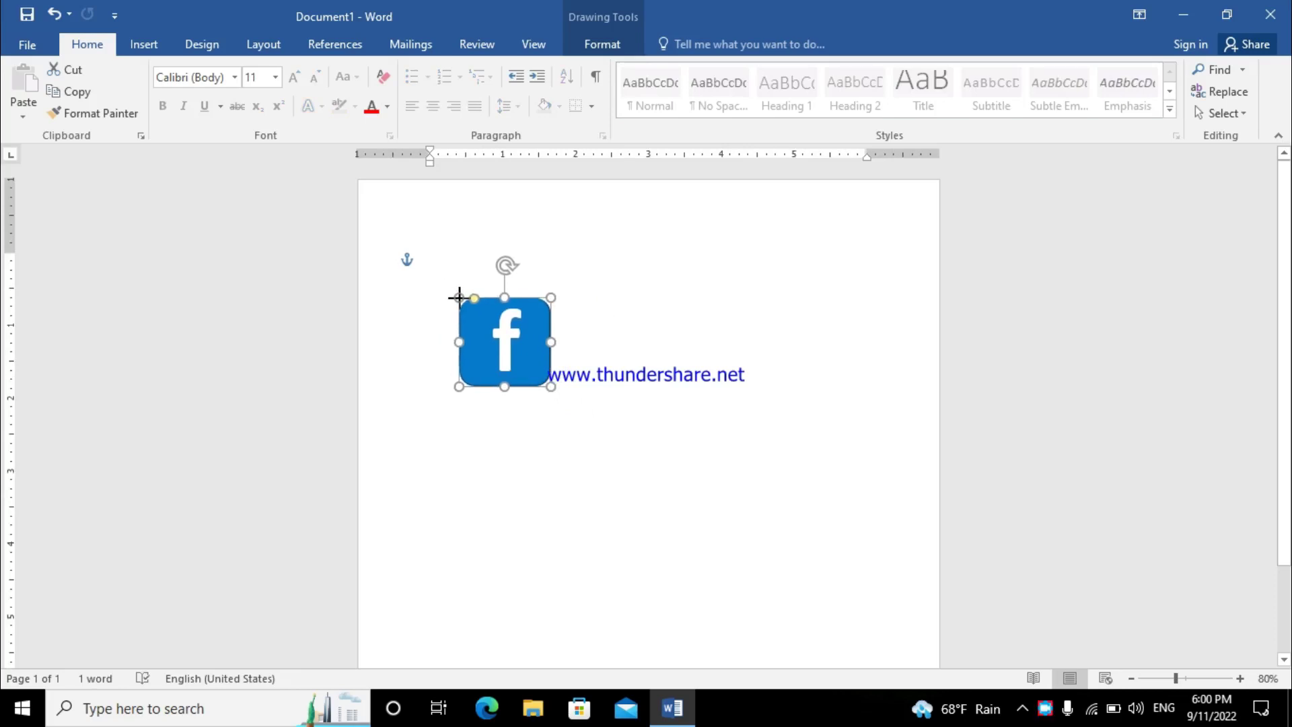
pyautogui.moveTo(458, 297); pyautogui.dragTo(463, 297)
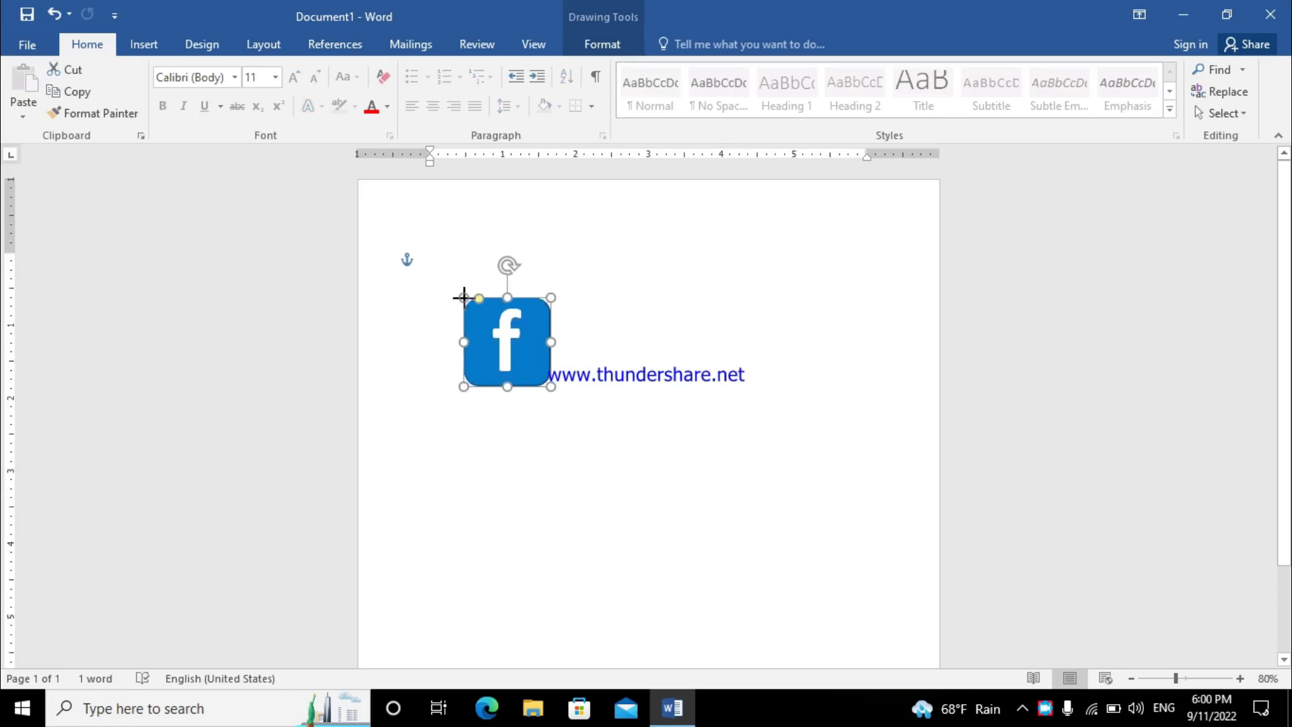
pyautogui.moveTo(544, 380); pyautogui.dragTo(543, 378)
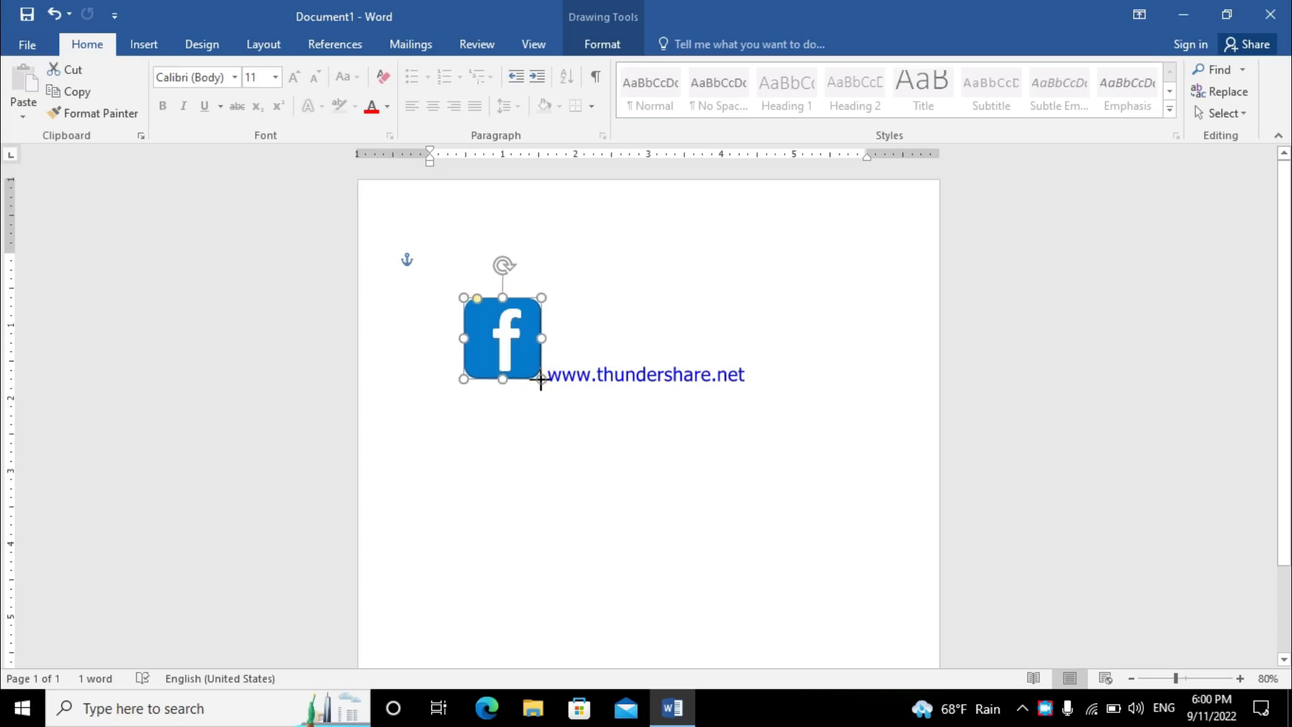
pyautogui.moveTo(542, 381); pyautogui.dragTo(544, 378)
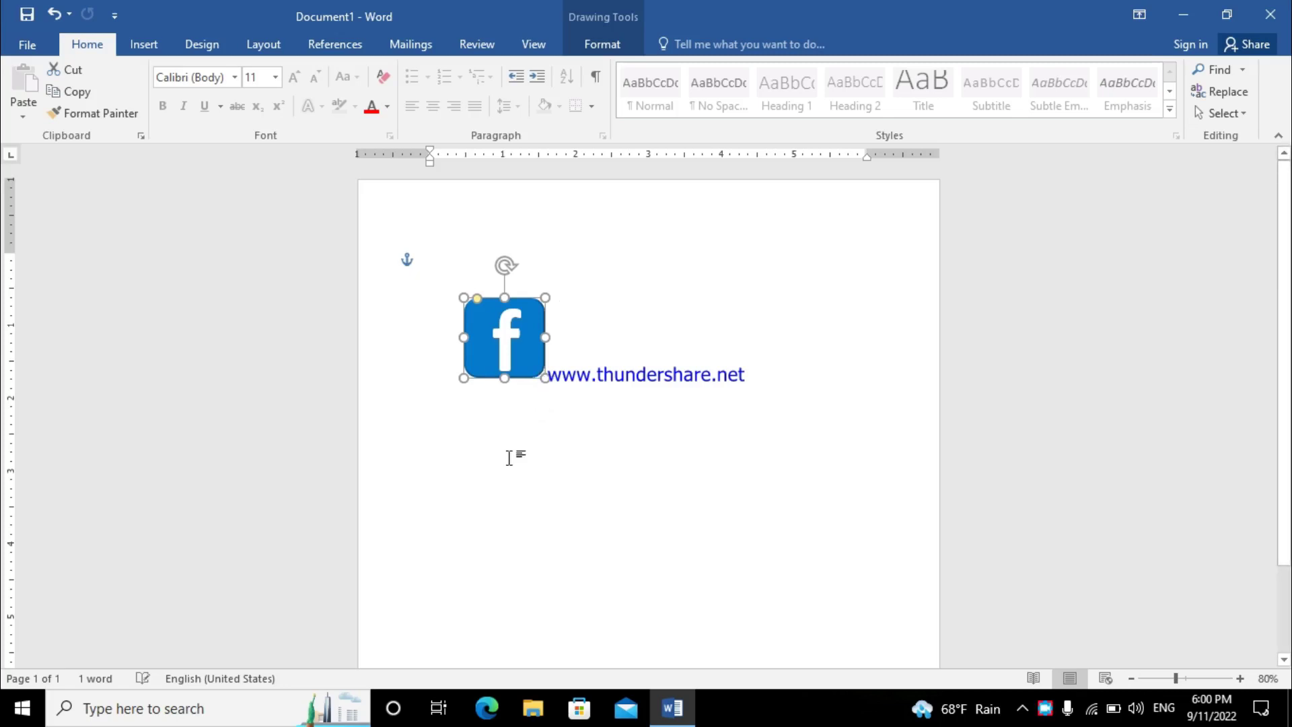
# - Nudge the f's text box down within the icon and slightly reposition the Facebook icon
pyautogui.click(510, 452)
pyautogui.click(506, 340)
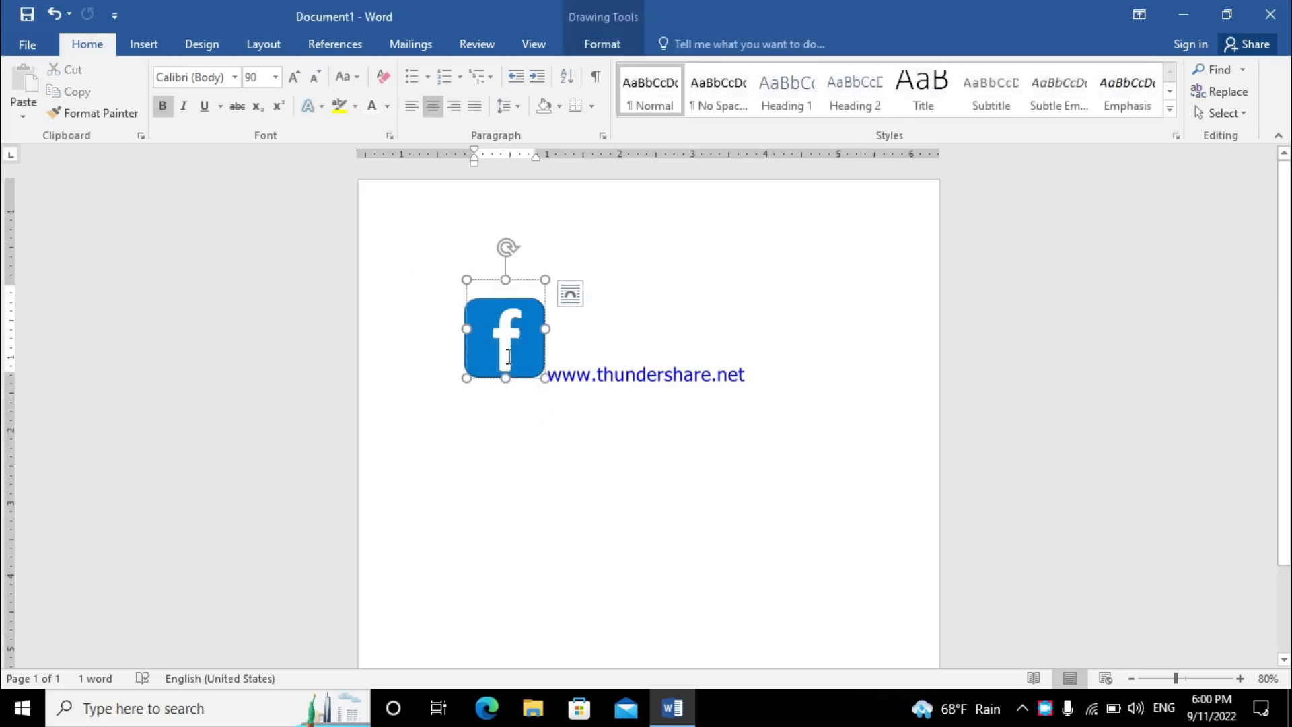
pyautogui.click(523, 381)
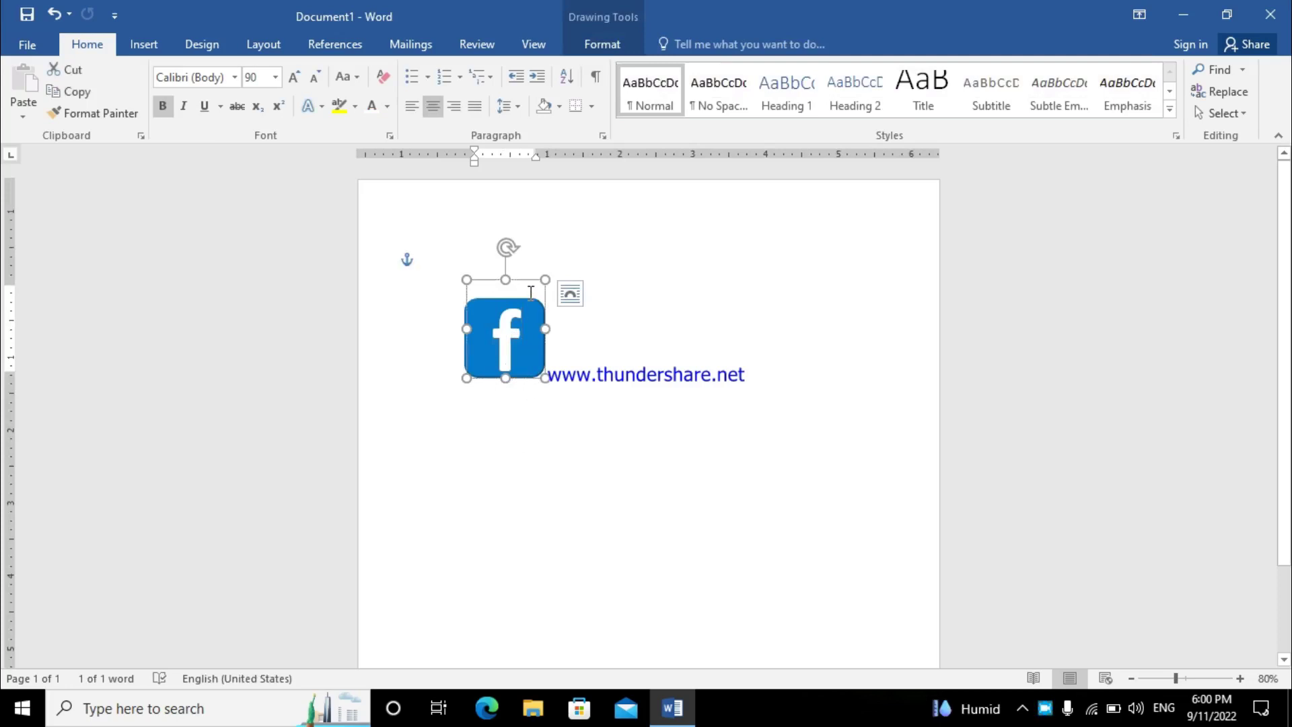
pyautogui.press('Down')
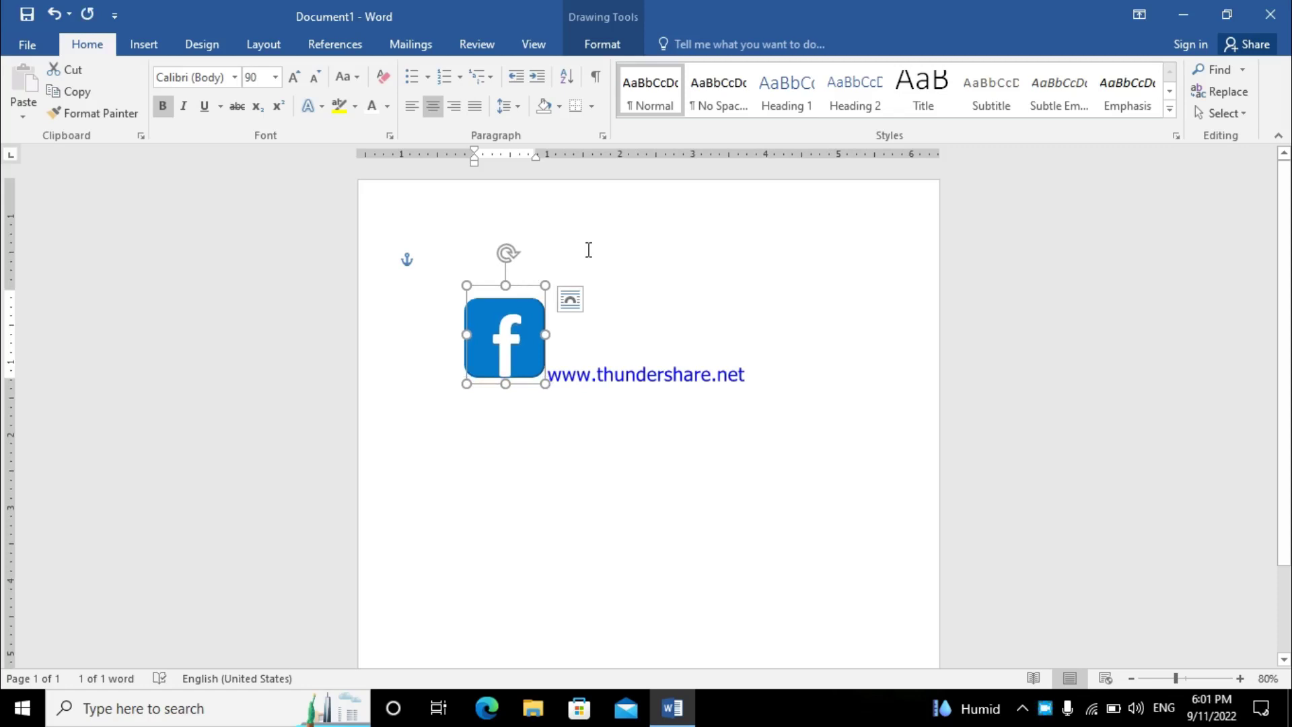
pyautogui.hotkey('ctrl', 'Down')
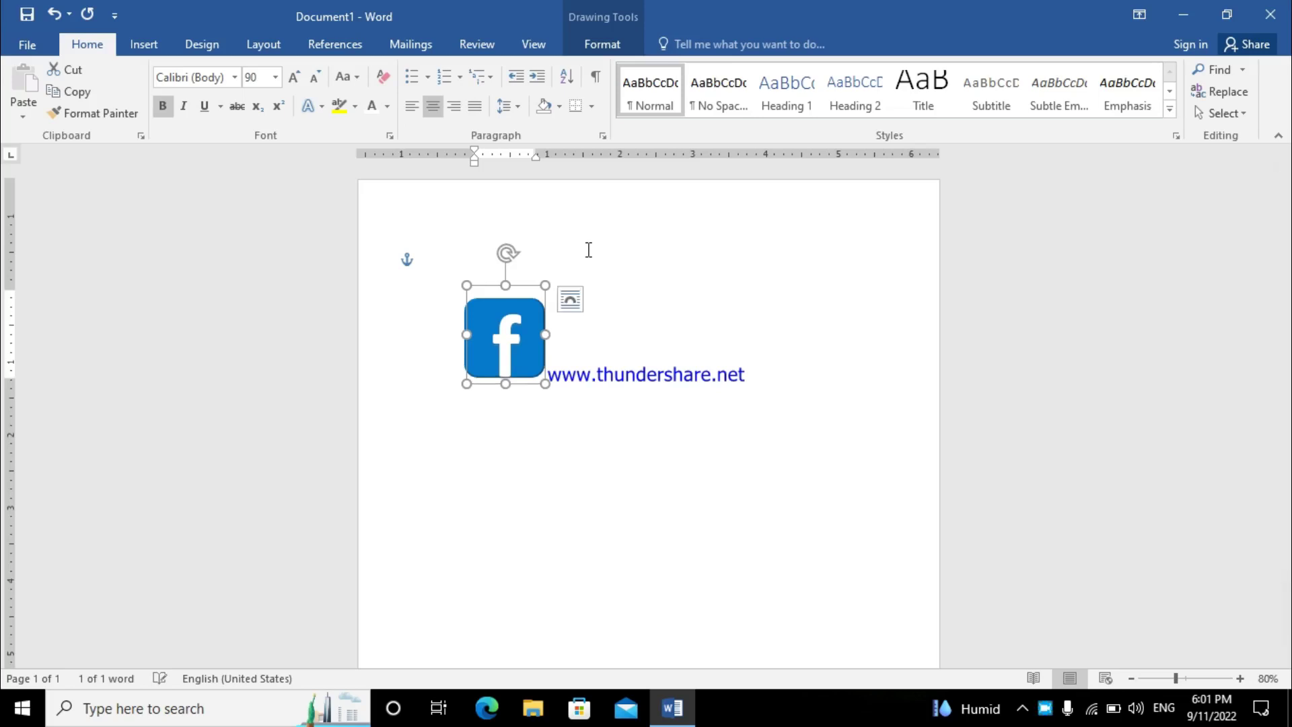
pyautogui.press('Escape')
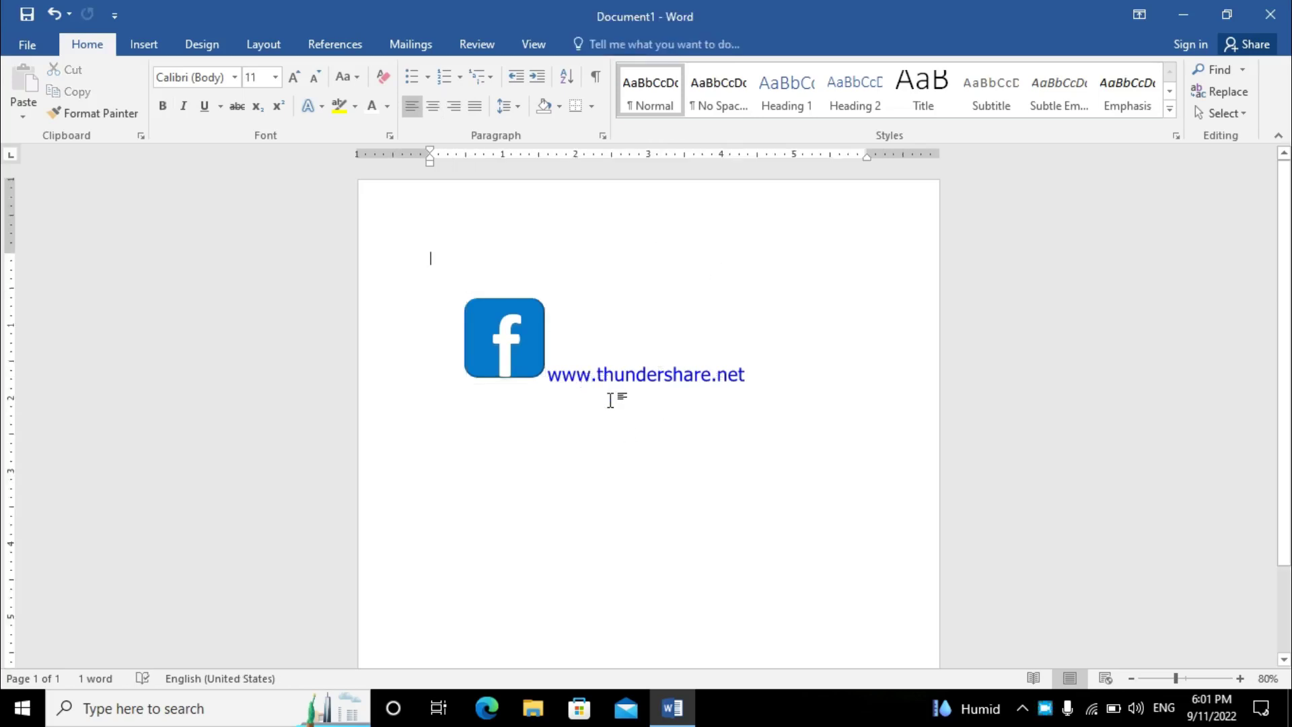
pyautogui.click(544, 360)
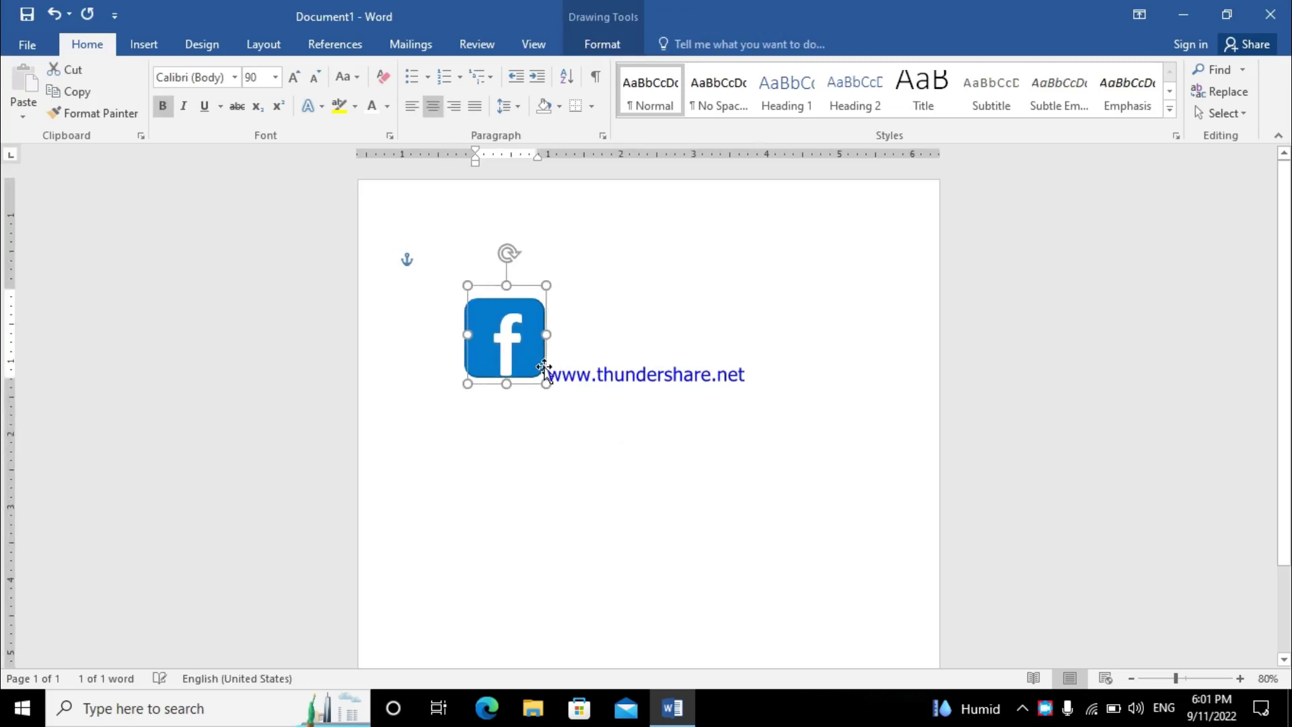
pyautogui.moveTo(544, 368); pyautogui.dragTo(544, 369)
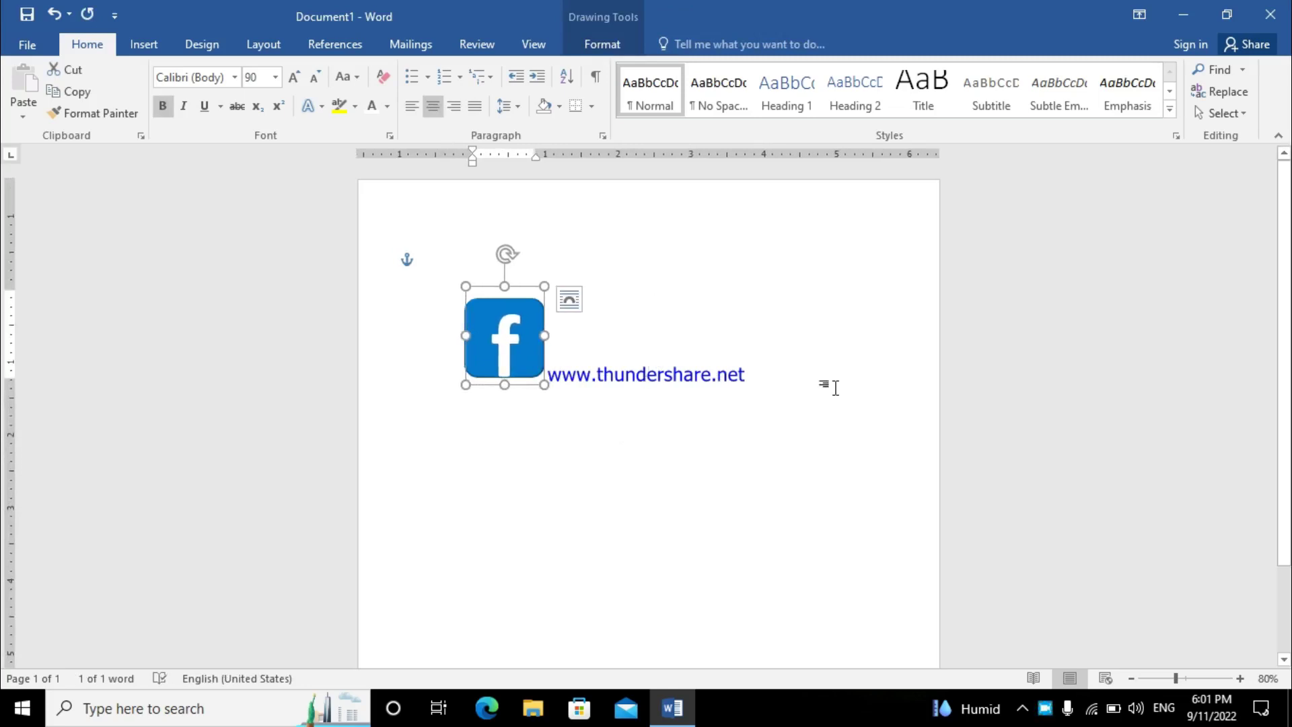
pyautogui.click(736, 317)
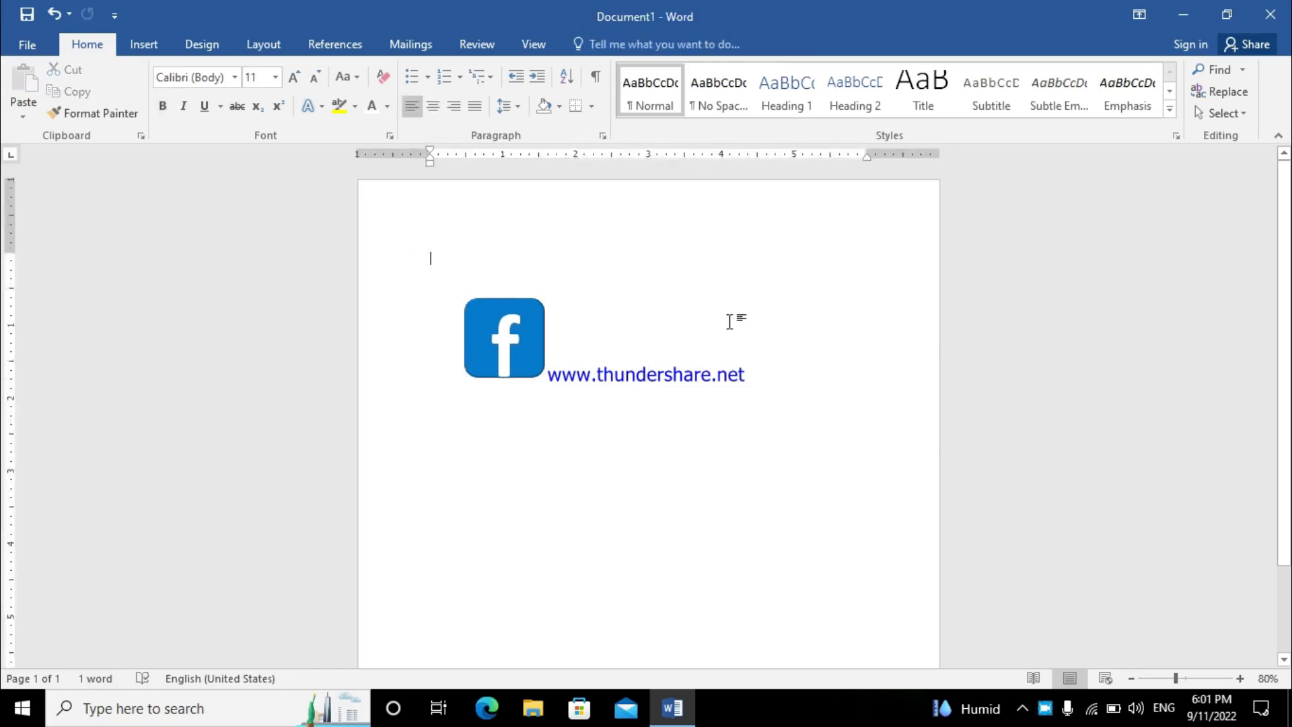
# - Draw a second rounded rectangle, about 1.64 × 1.86 inches, right of the Facebook icon
pyautogui.click(160, 46)
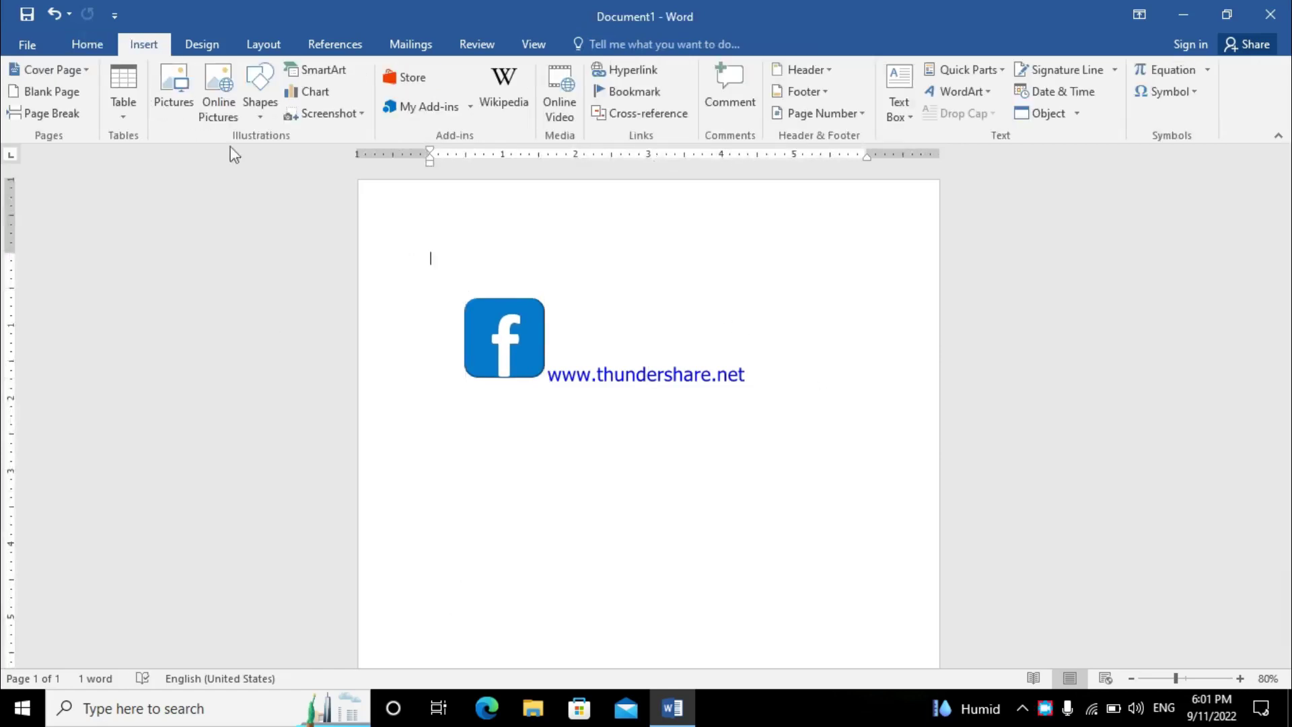
pyautogui.click(259, 94)
pyautogui.click(349, 157)
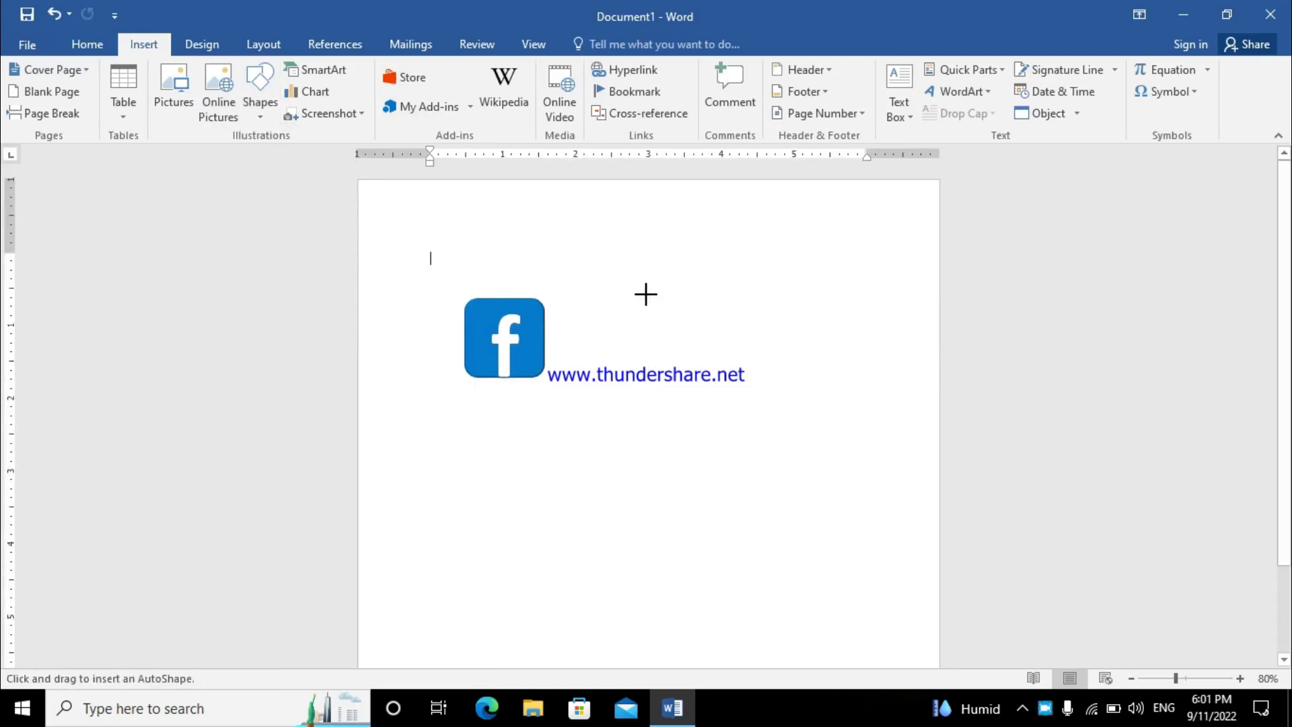
pyautogui.moveTo(631, 290); pyautogui.dragTo(750, 388)
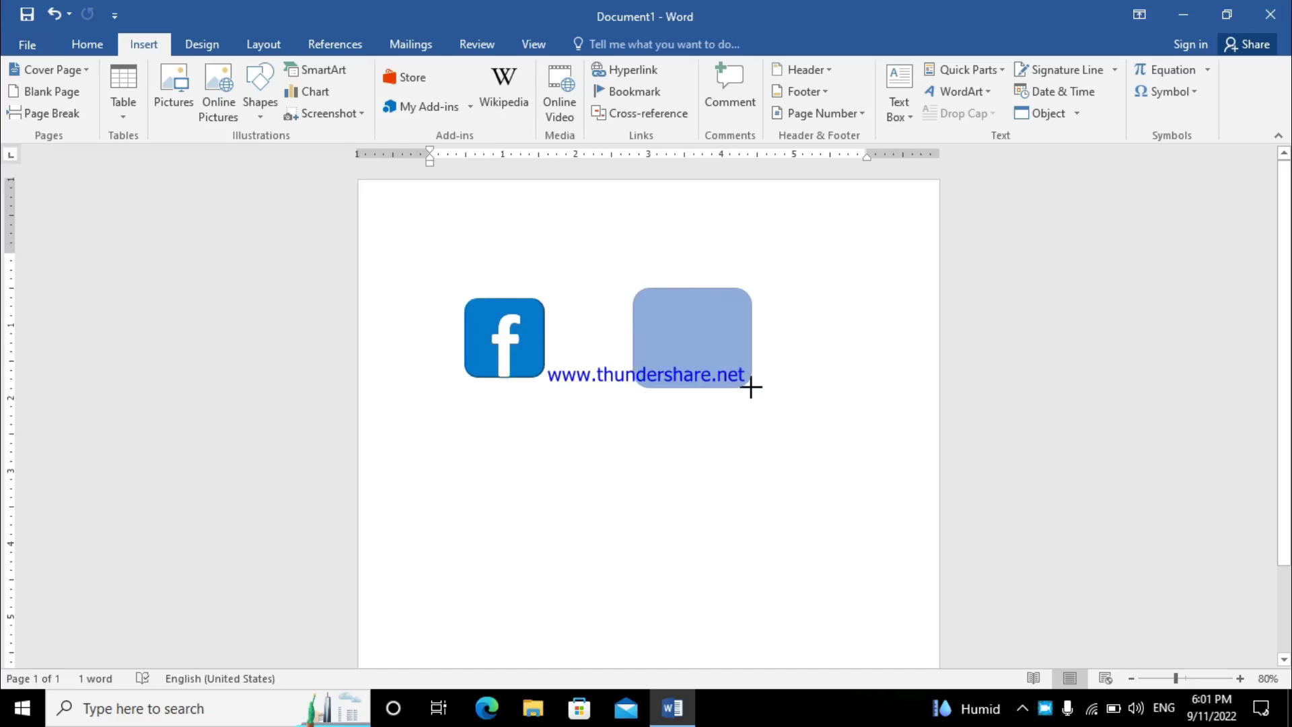
pyautogui.moveTo(751, 387); pyautogui.dragTo(752, 387)
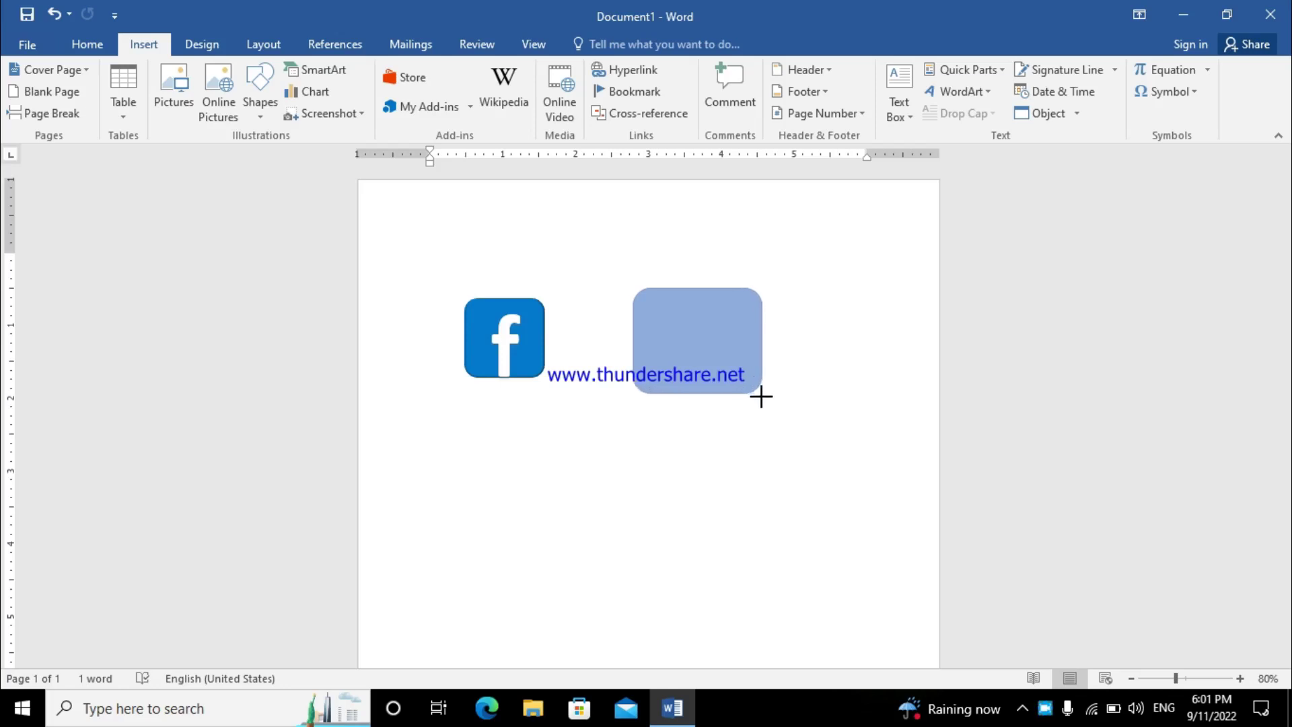
pyautogui.moveTo(753, 387); pyautogui.dragTo(768, 407)
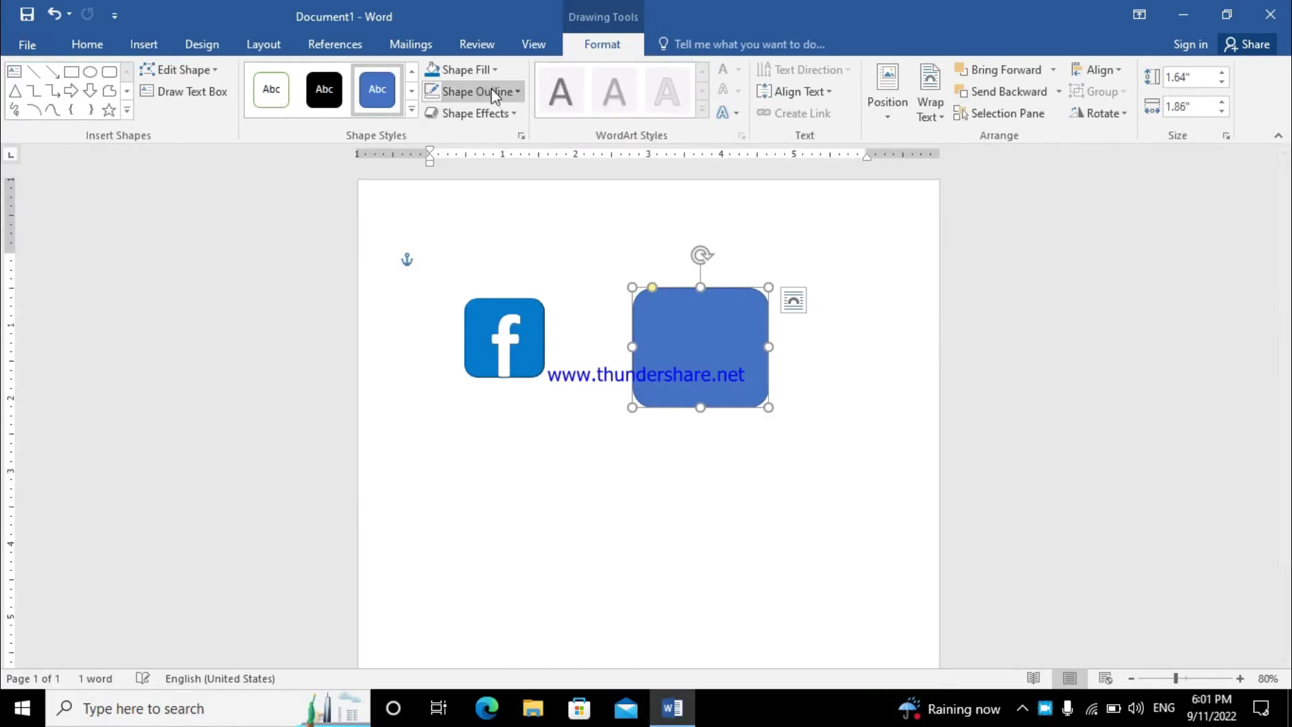
# - Shrink the new square to 1.53 × 1.69 inches and give it a linear gradient fill at 270°
pyautogui.moveTo(767, 407); pyautogui.dragTo(756, 399)
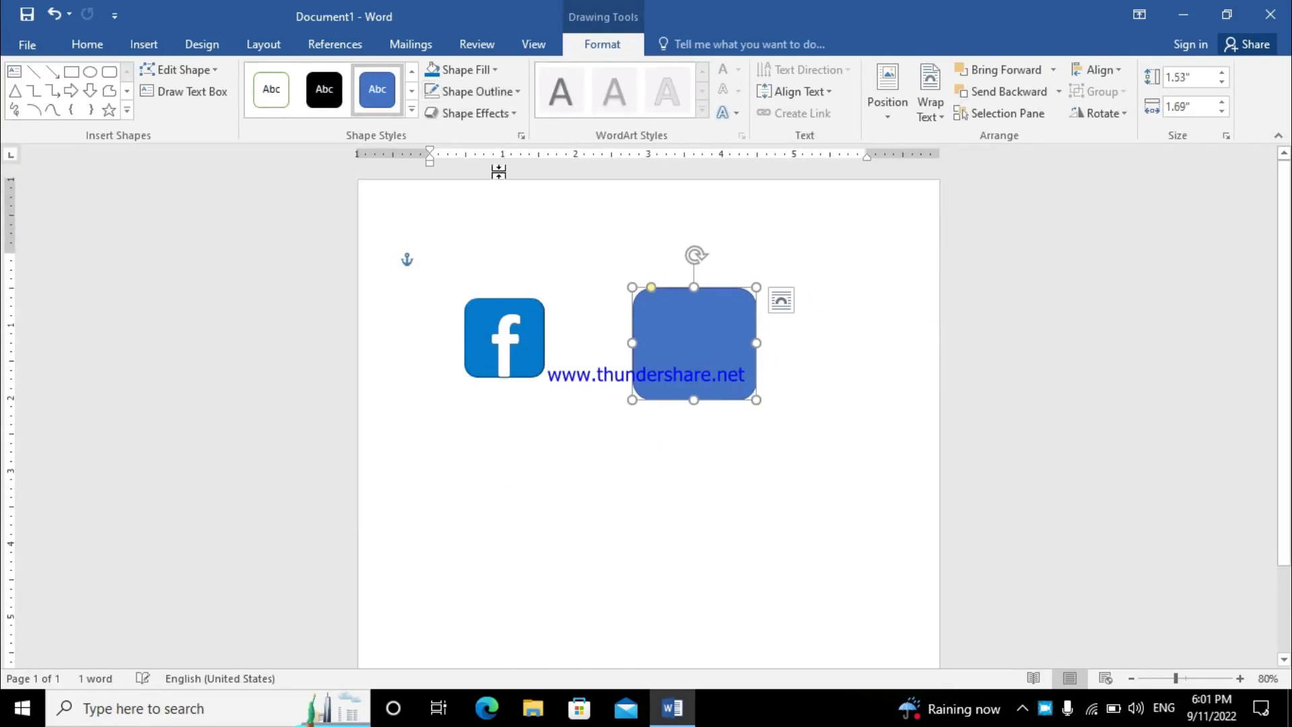
pyautogui.click(470, 69)
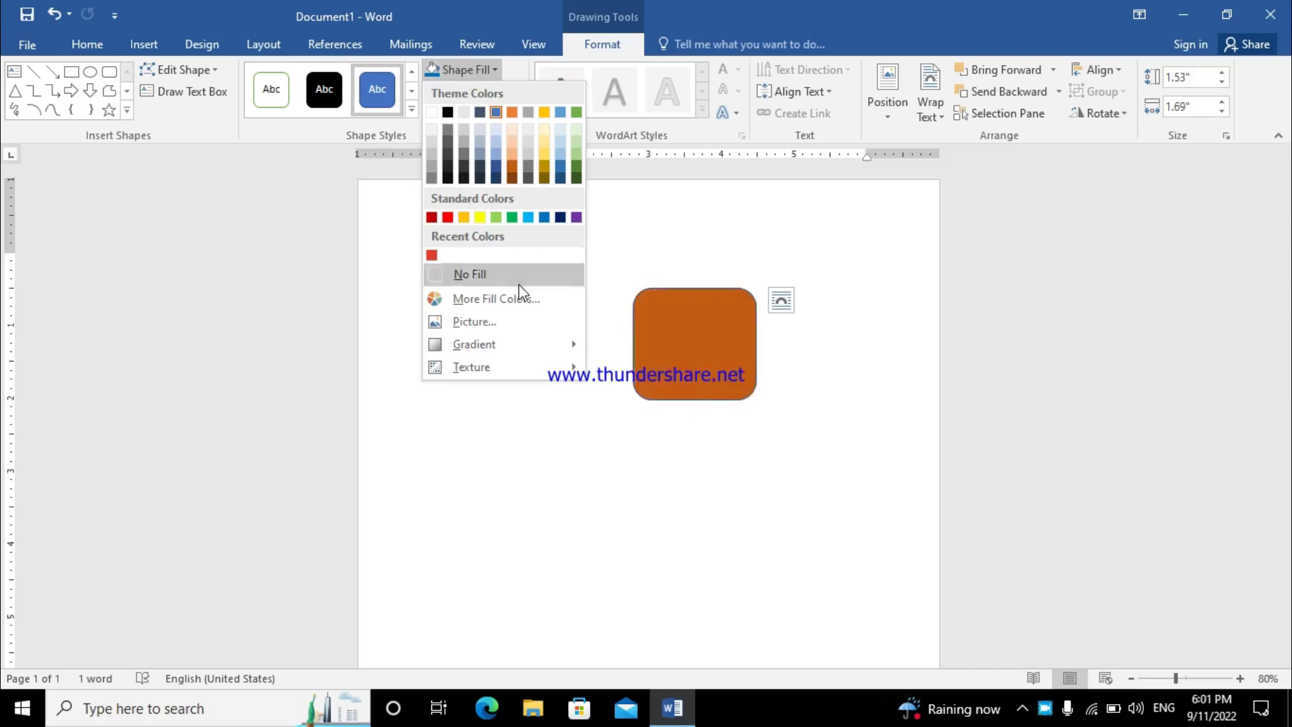
pyautogui.moveTo(474, 344)
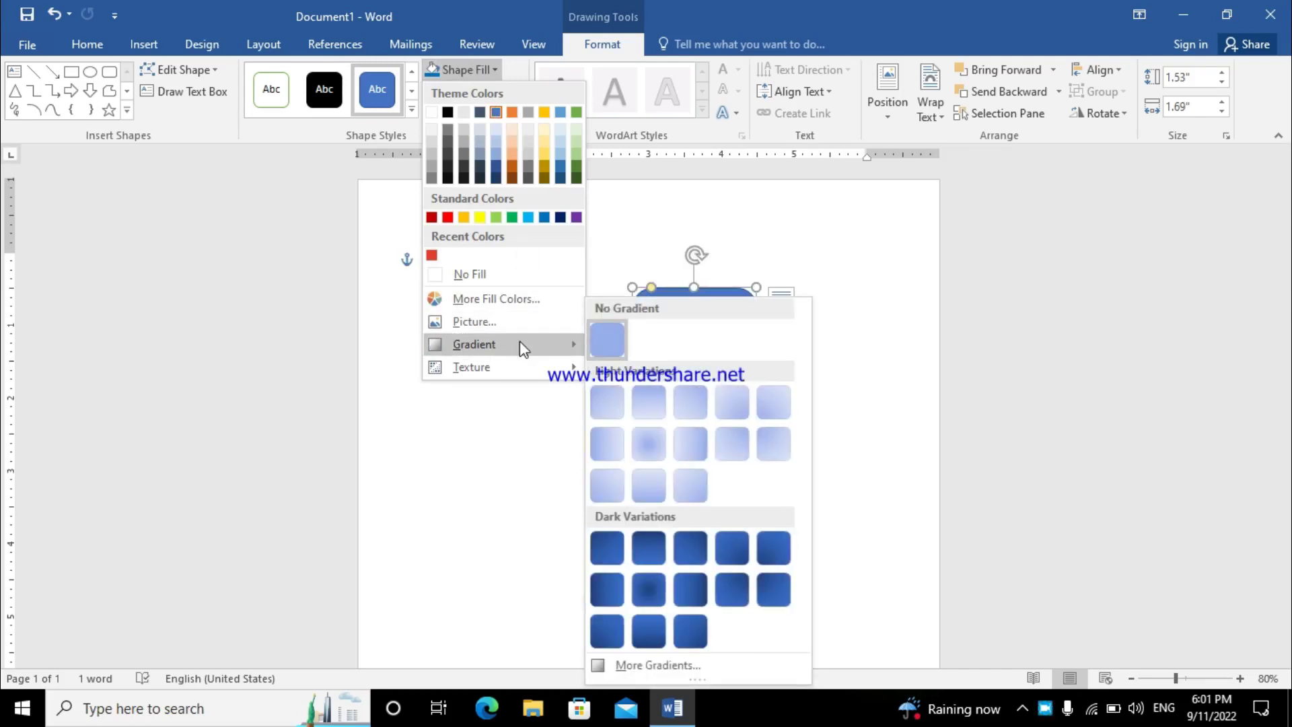
pyautogui.click(660, 664)
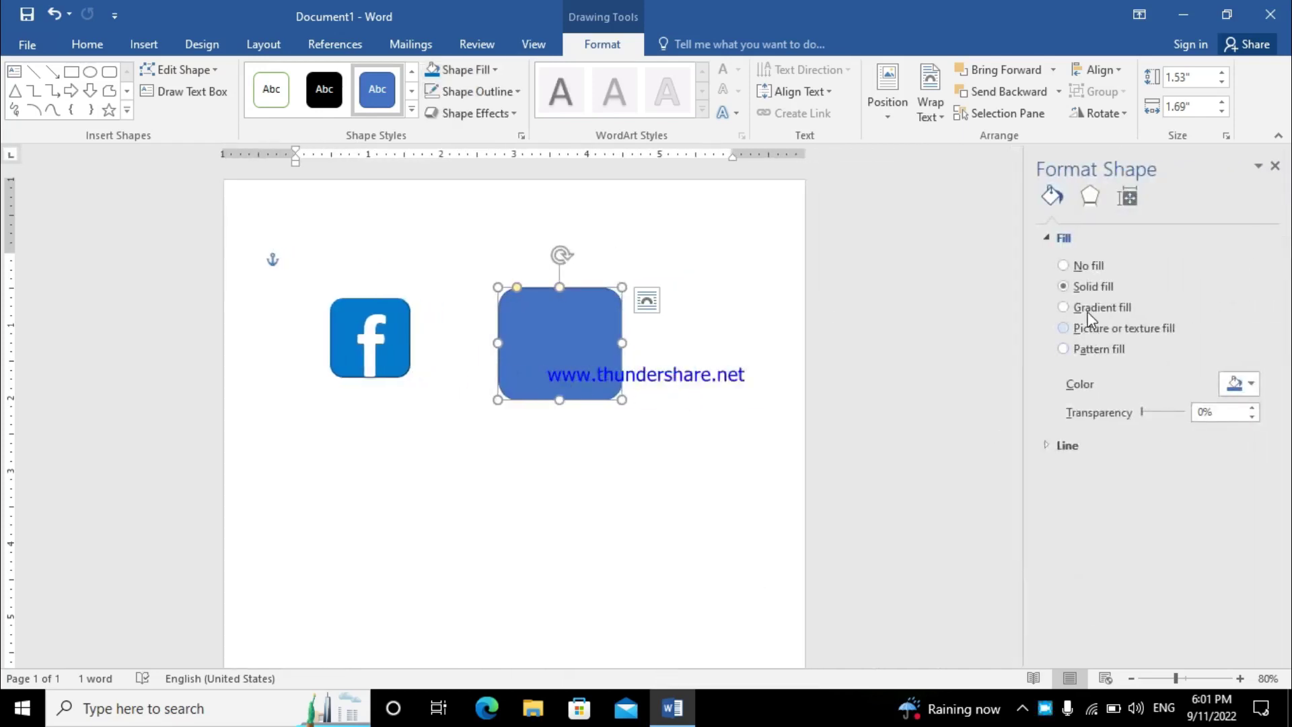
pyautogui.click(1063, 307)
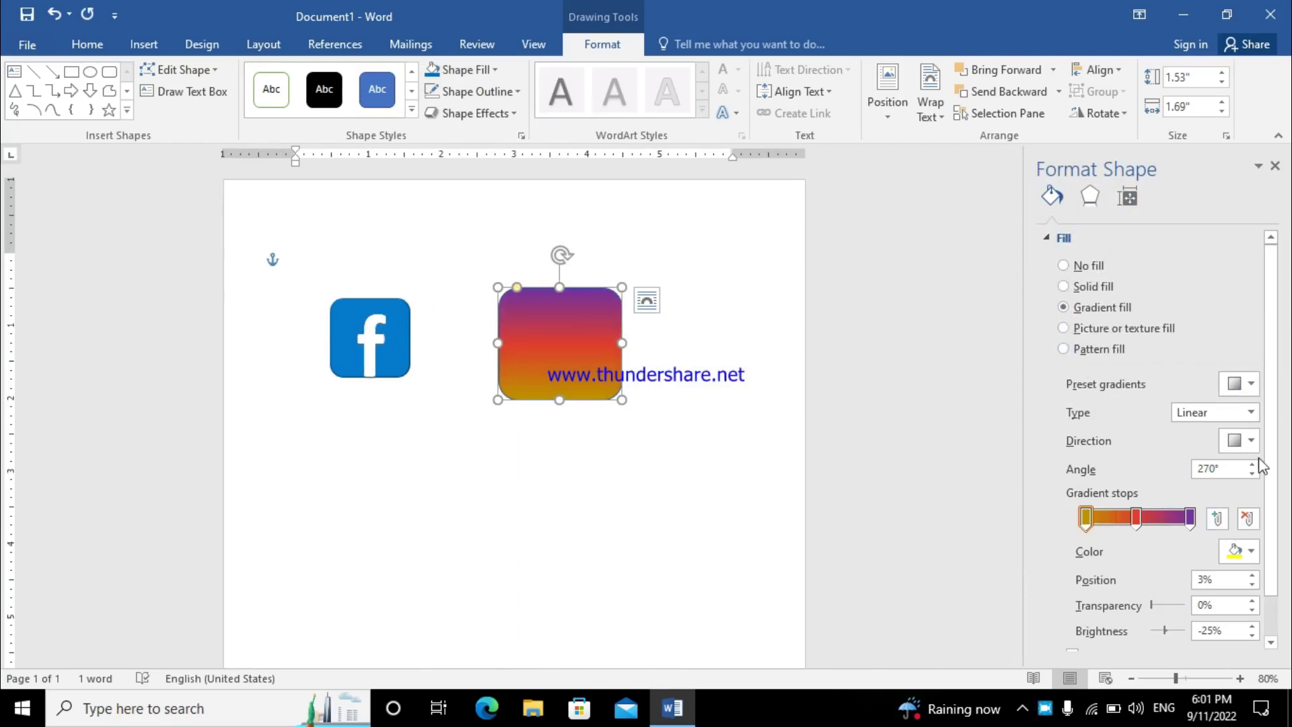
pyautogui.click(1250, 383)
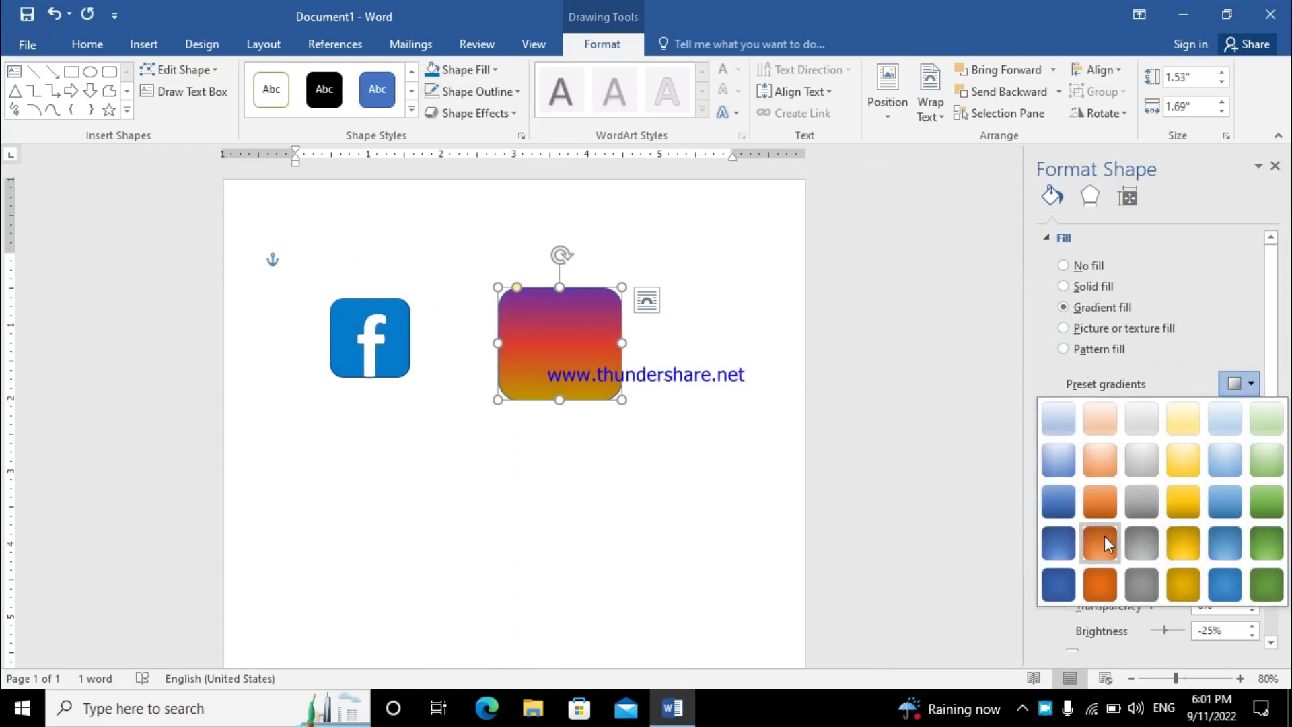
pyautogui.click(988, 460)
pyautogui.click(1250, 413)
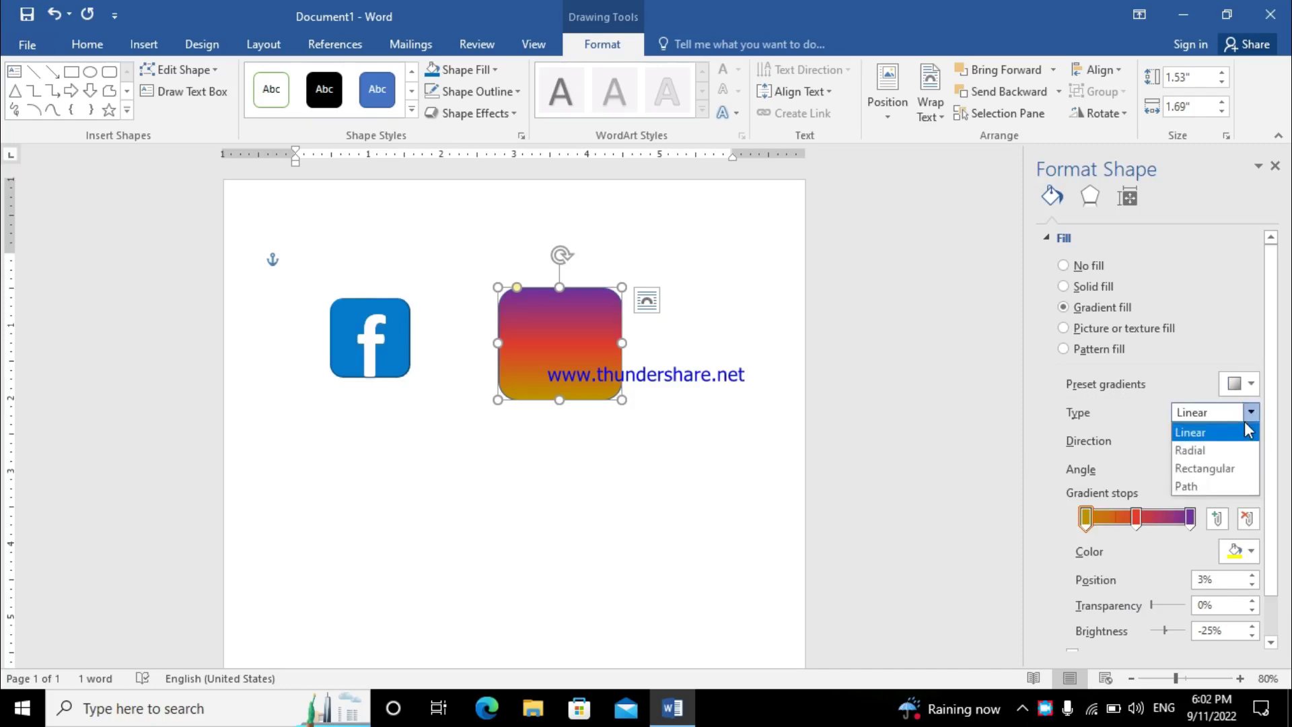
pyautogui.click(1207, 437)
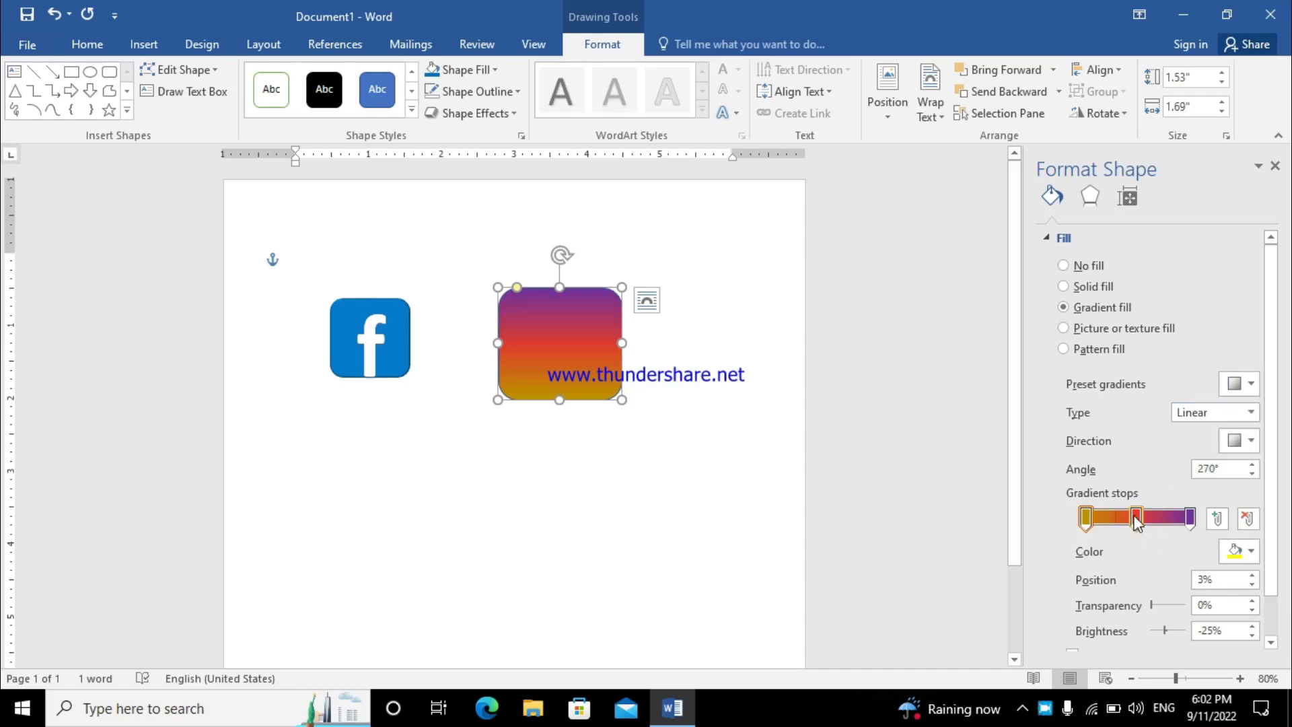
# - Reposition a gradient stop and make the gold stop partly transparent and brighter
pyautogui.moveTo(1134, 518)
pyautogui.mouseDown()
pyautogui.moveTo(1163, 518)
pyautogui.moveTo(1084, 518)
pyautogui.mouseUp()
pyautogui.click(1105, 518)
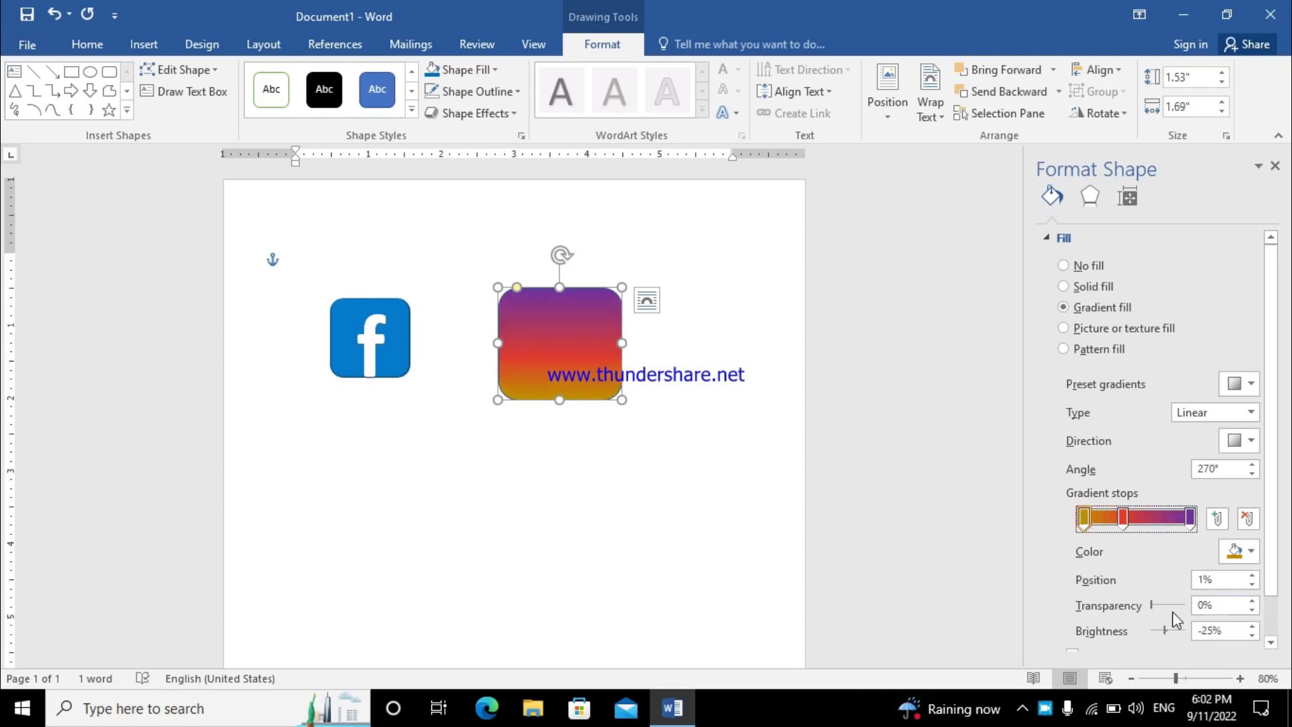
pyautogui.moveTo(1151, 604); pyautogui.dragTo(1154, 605)
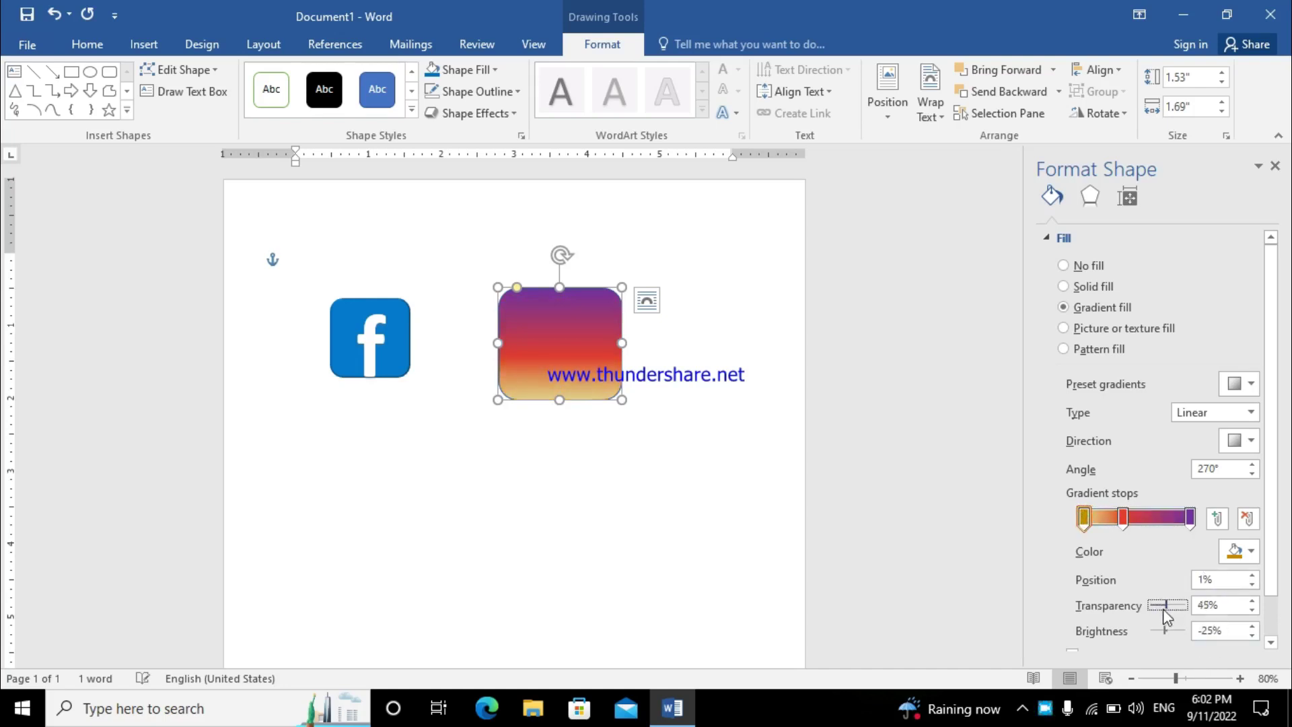
pyautogui.moveTo(1164, 630); pyautogui.dragTo(1179, 631)
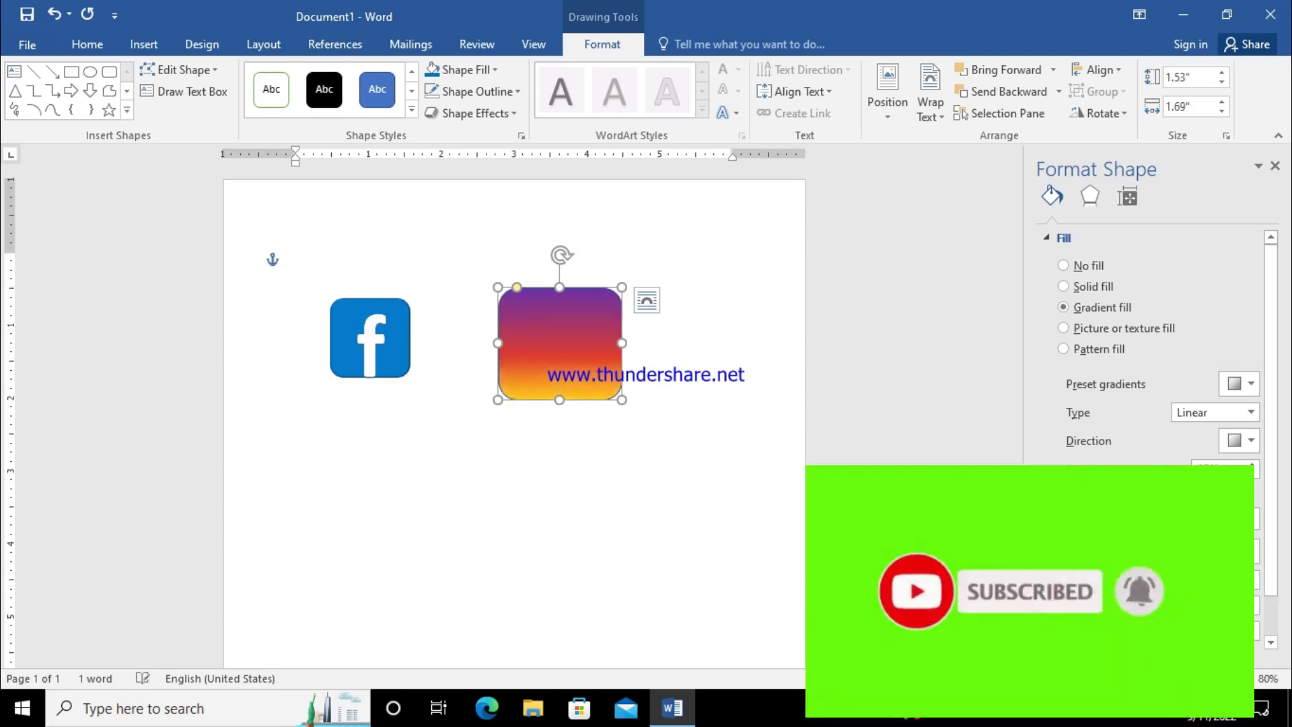
# - Move the red gradient stop to 69% with brightness -20%
pyautogui.click(1190, 517)
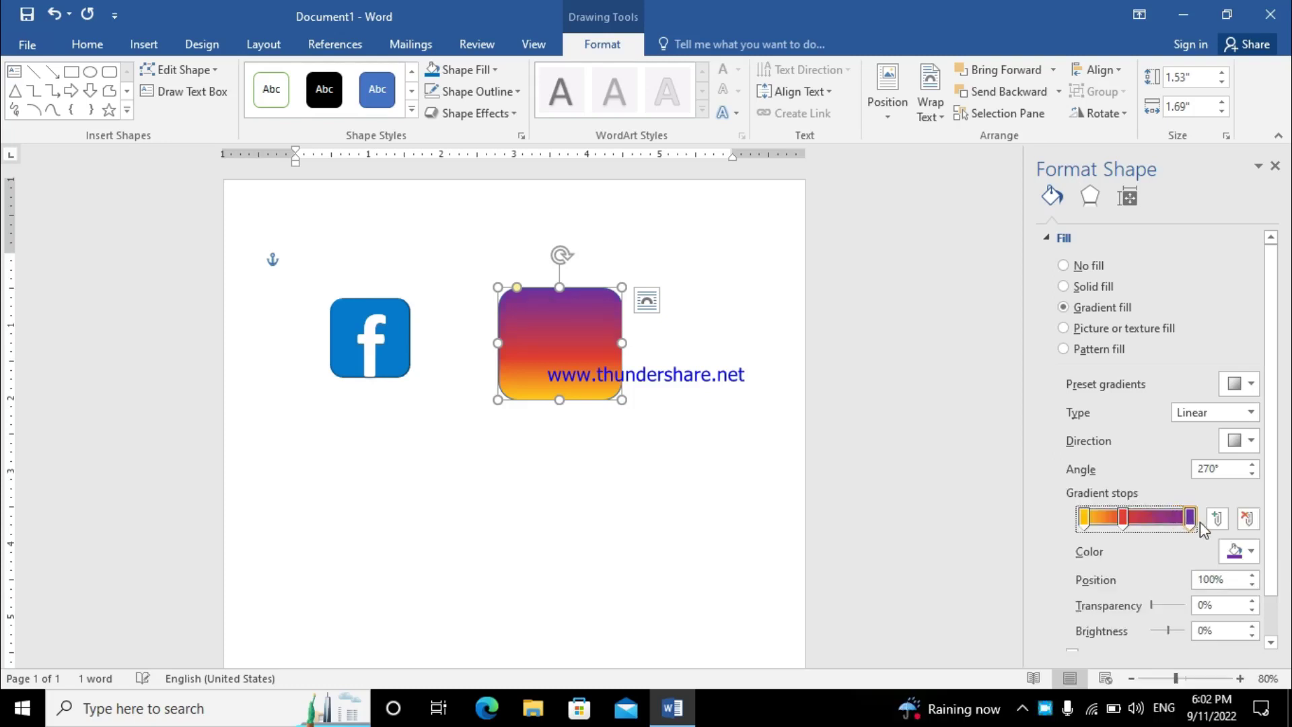
pyautogui.moveTo(1132, 519)
pyautogui.mouseDown()
pyautogui.moveTo(1174, 531)
pyautogui.moveTo(1163, 524)
pyautogui.mouseUp()
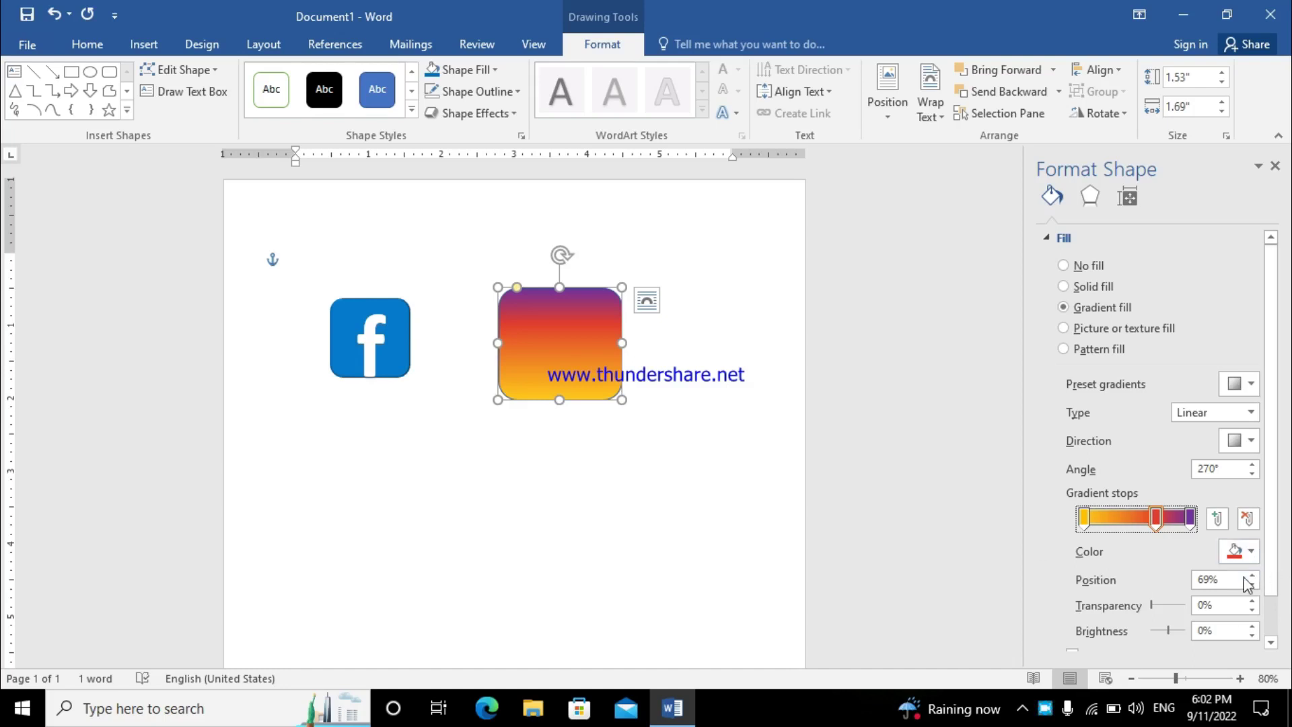
pyautogui.moveTo(1179, 632)
pyautogui.mouseDown()
pyautogui.moveTo(1159, 632)
pyautogui.moveTo(1186, 633)
pyautogui.moveTo(1166, 625)
pyautogui.mouseUp()
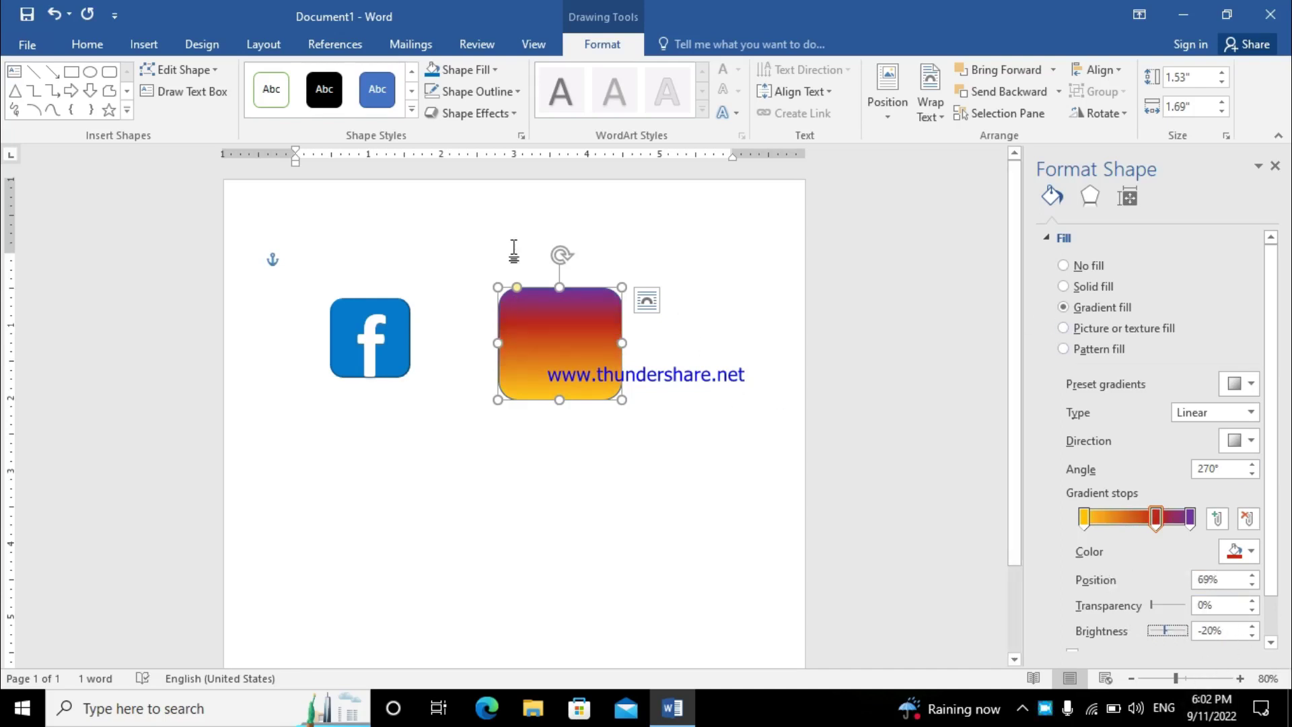
# - Remove the gradient square's outline and draw a rounded rectangle inside it
pyautogui.click(484, 96)
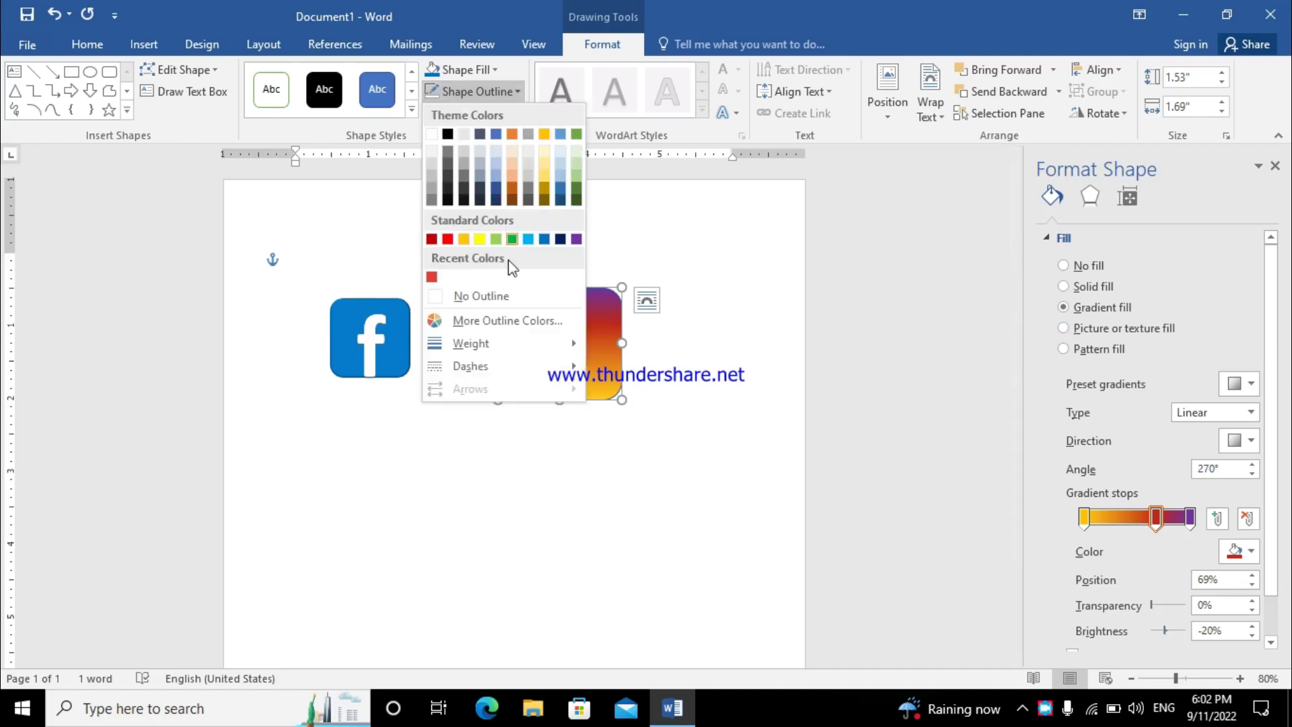
pyautogui.click(512, 300)
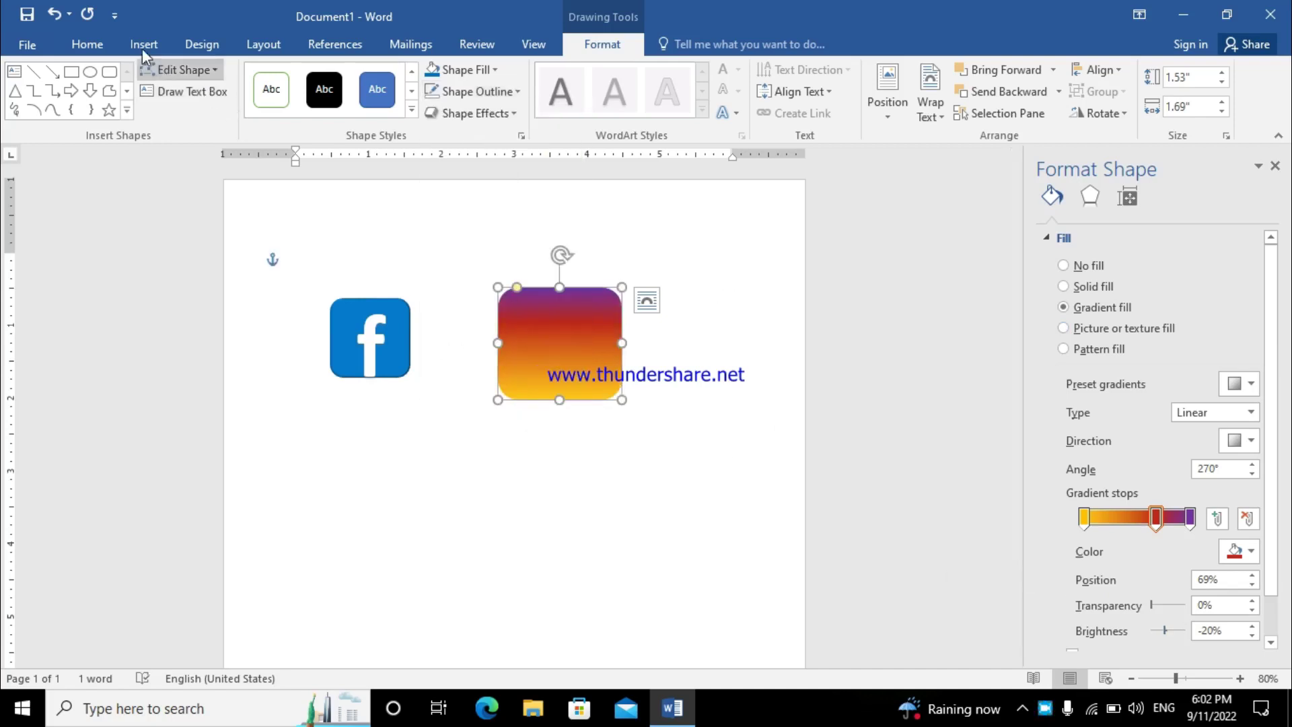
pyautogui.click(109, 71)
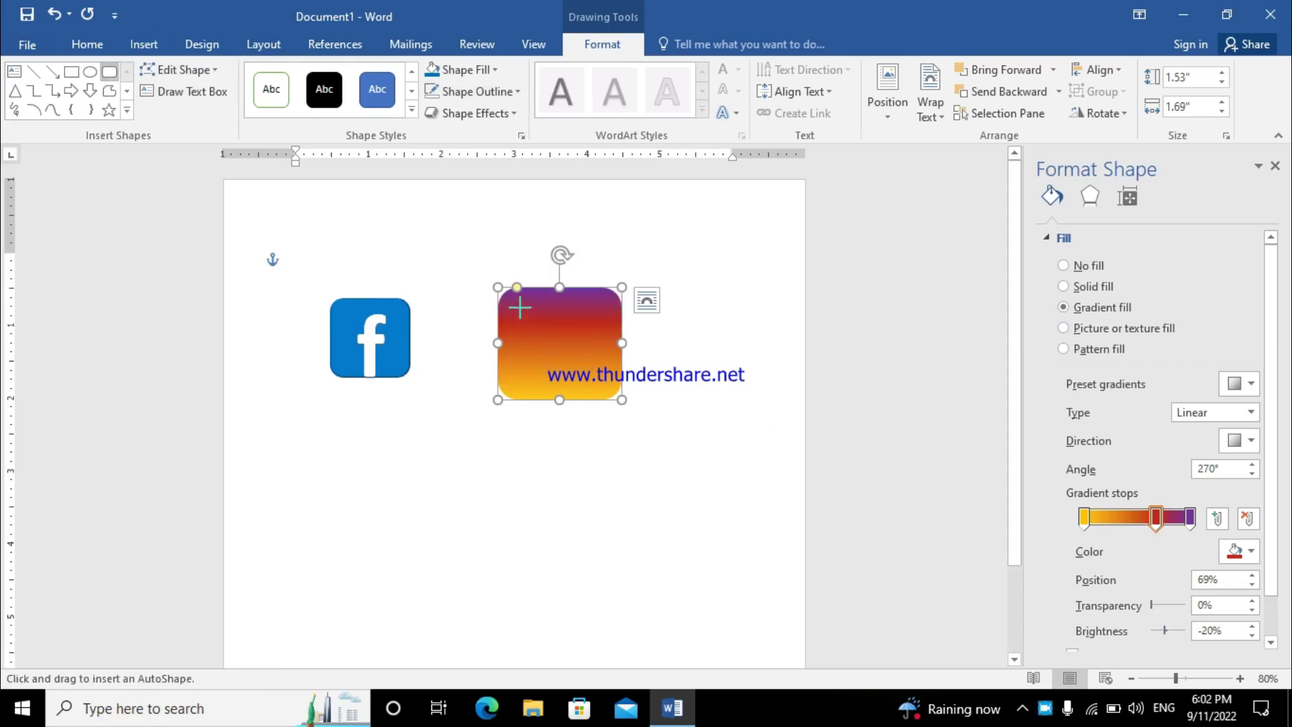
pyautogui.moveTo(519, 309); pyautogui.dragTo(606, 388)
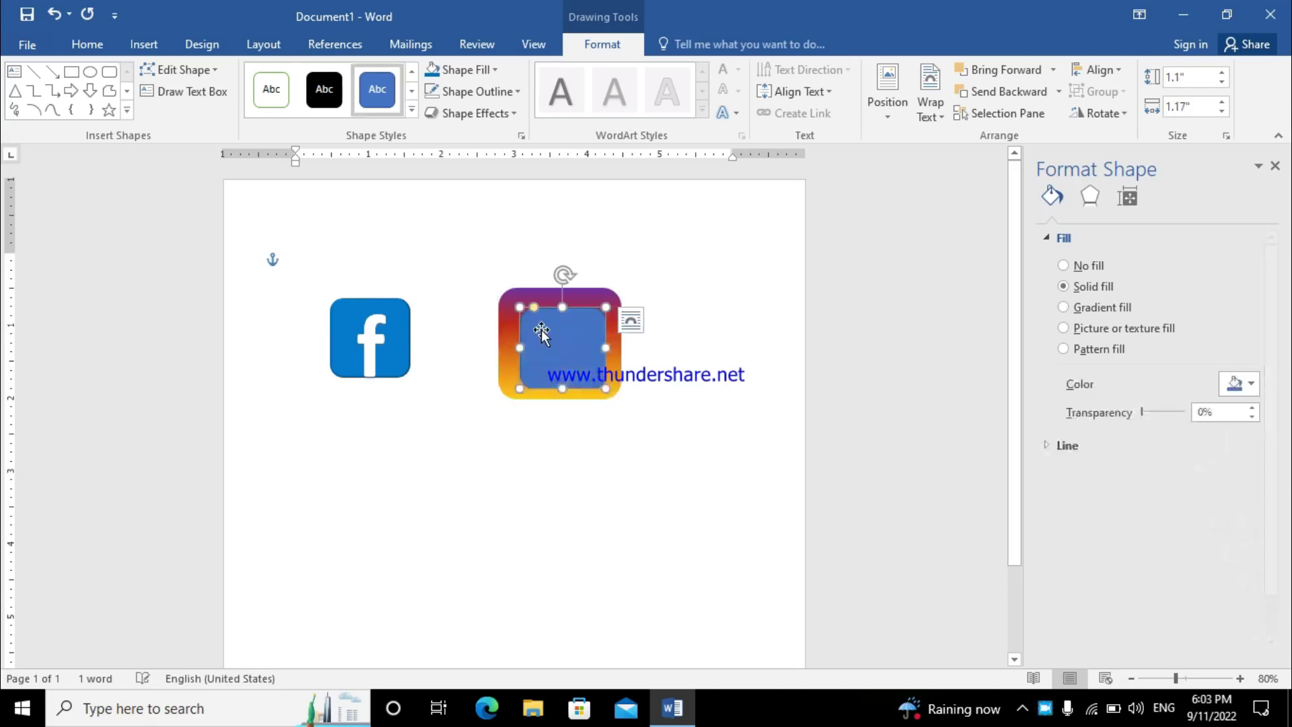
pyautogui.moveTo(520, 306); pyautogui.dragTo(514, 305)
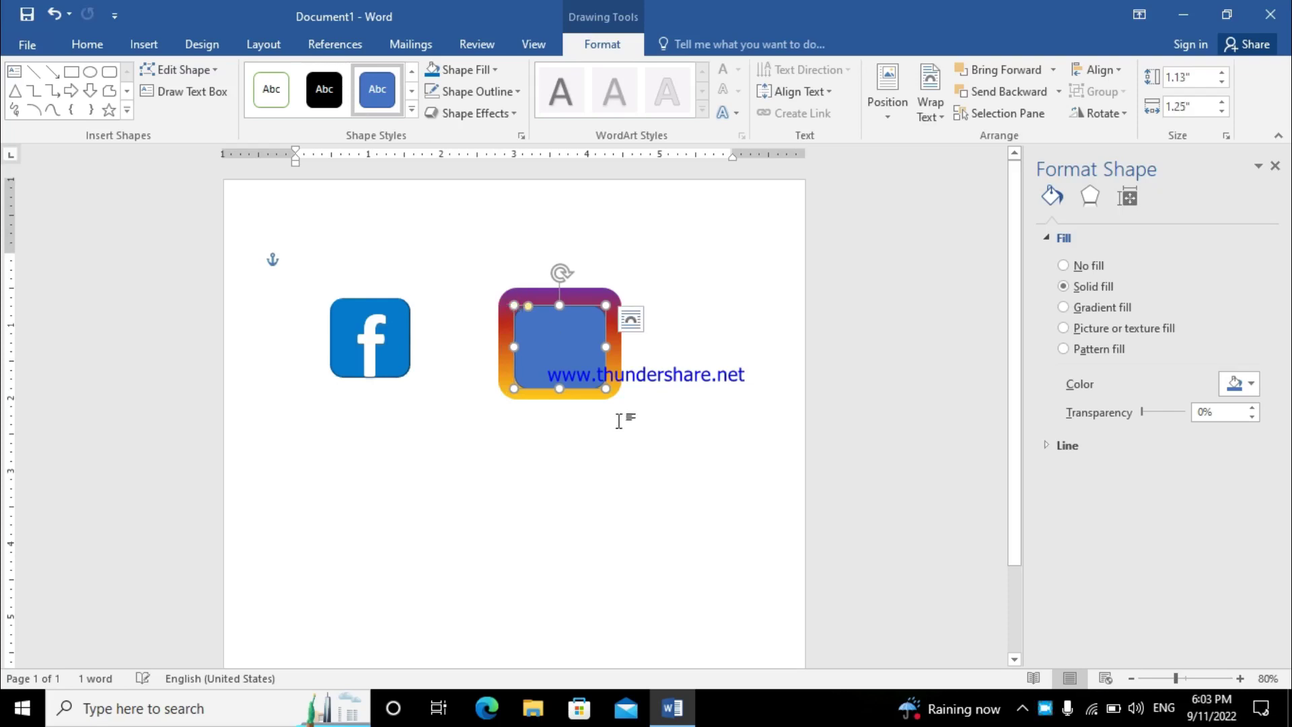
# - Give the inner rounded rectangle no fill and a thick white outline
pyautogui.click(479, 77)
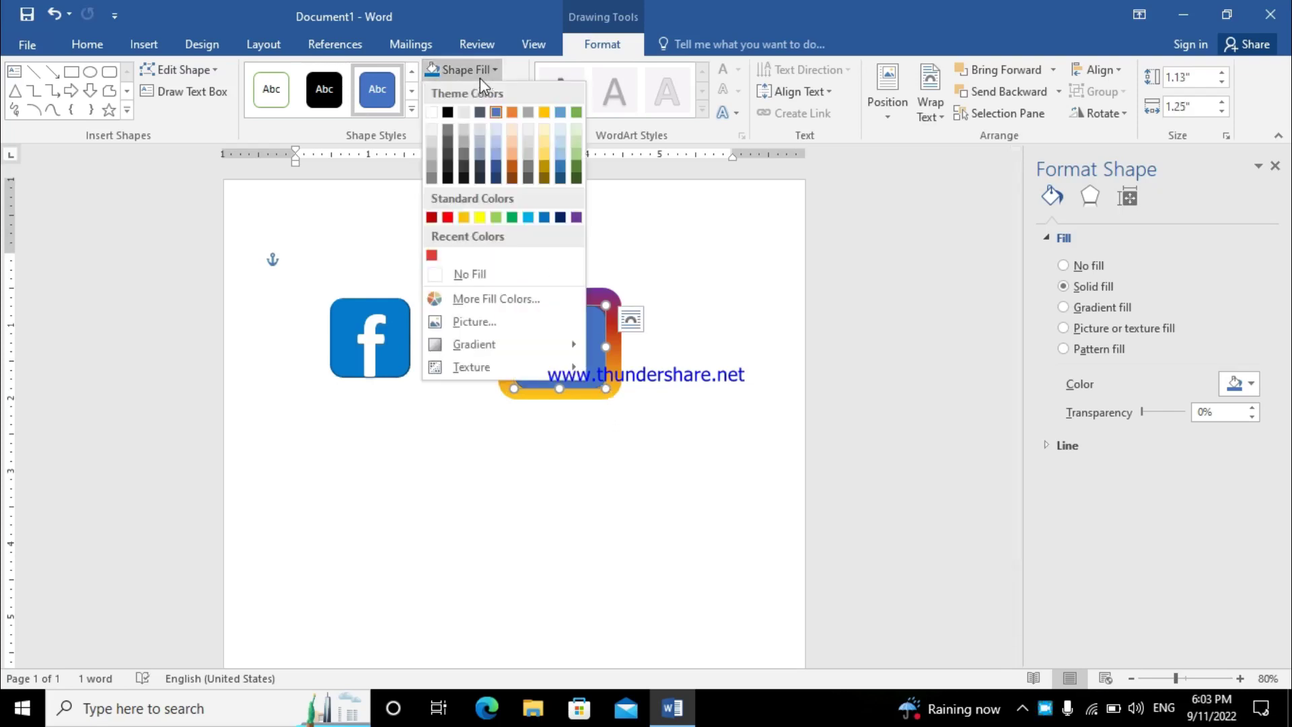
pyautogui.click(502, 272)
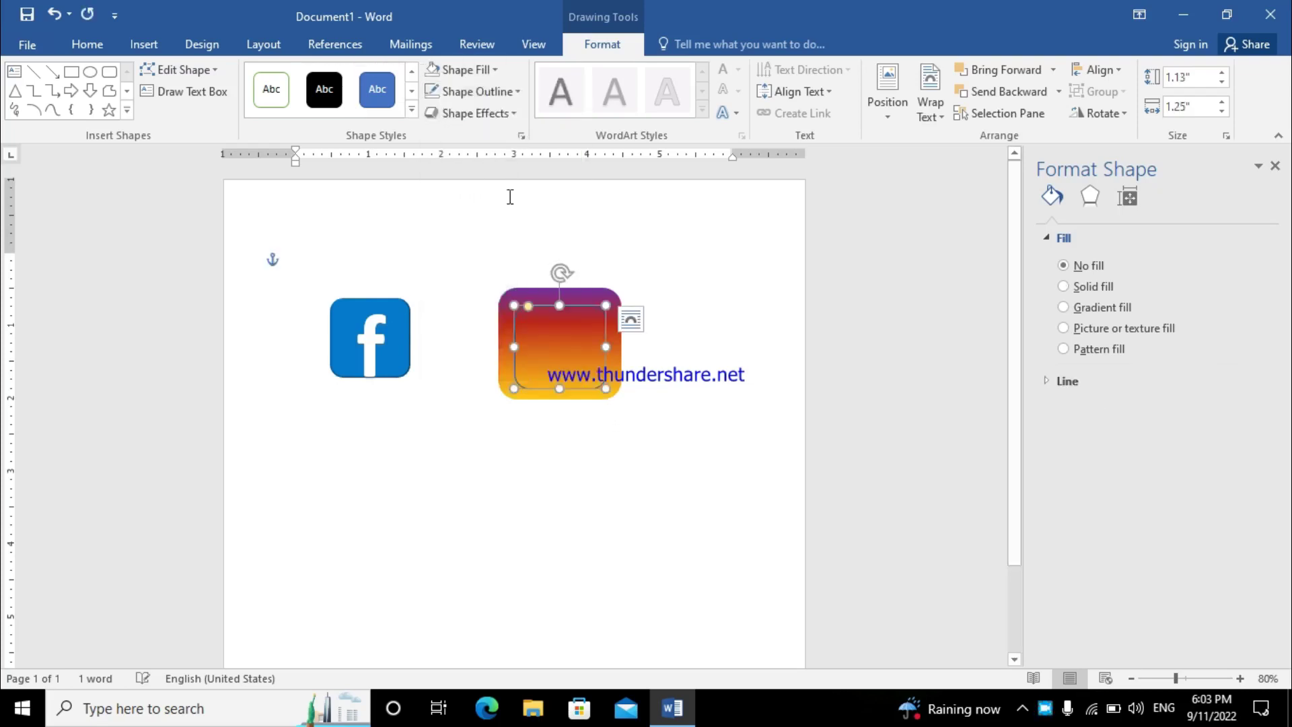
pyautogui.click(471, 91)
pyautogui.moveTo(470, 343)
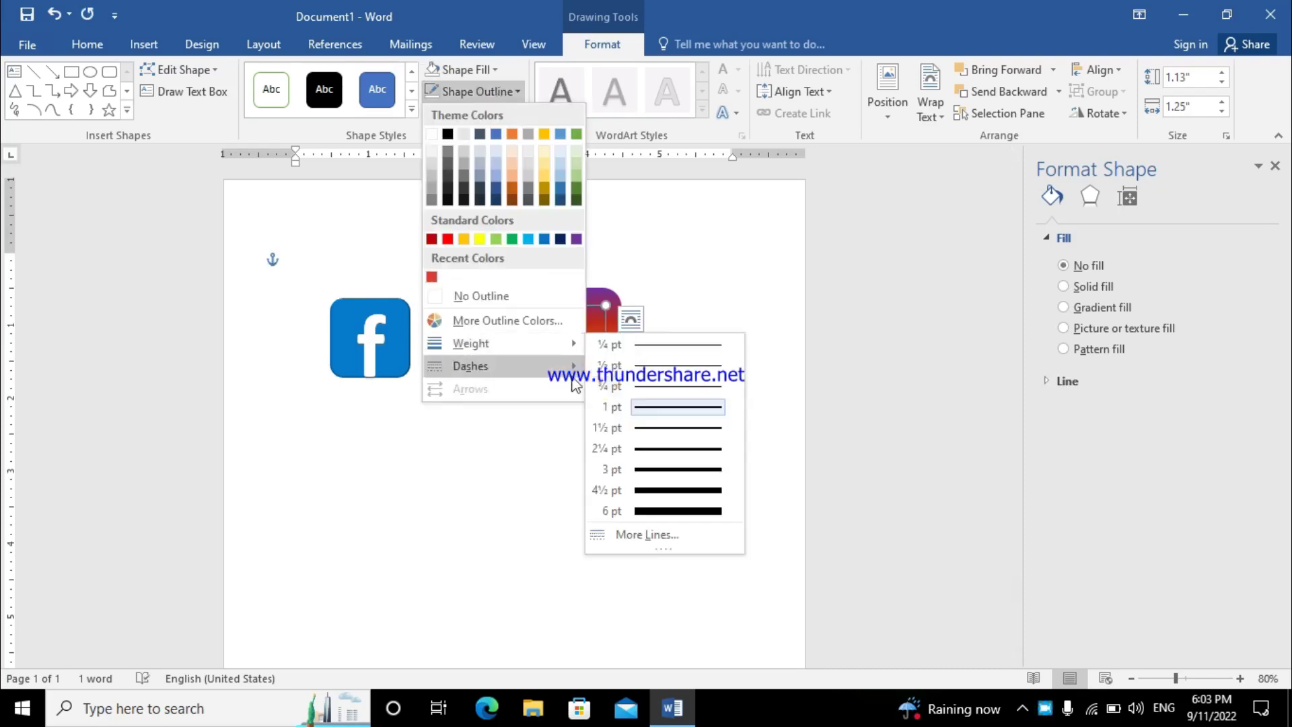
pyautogui.click(654, 491)
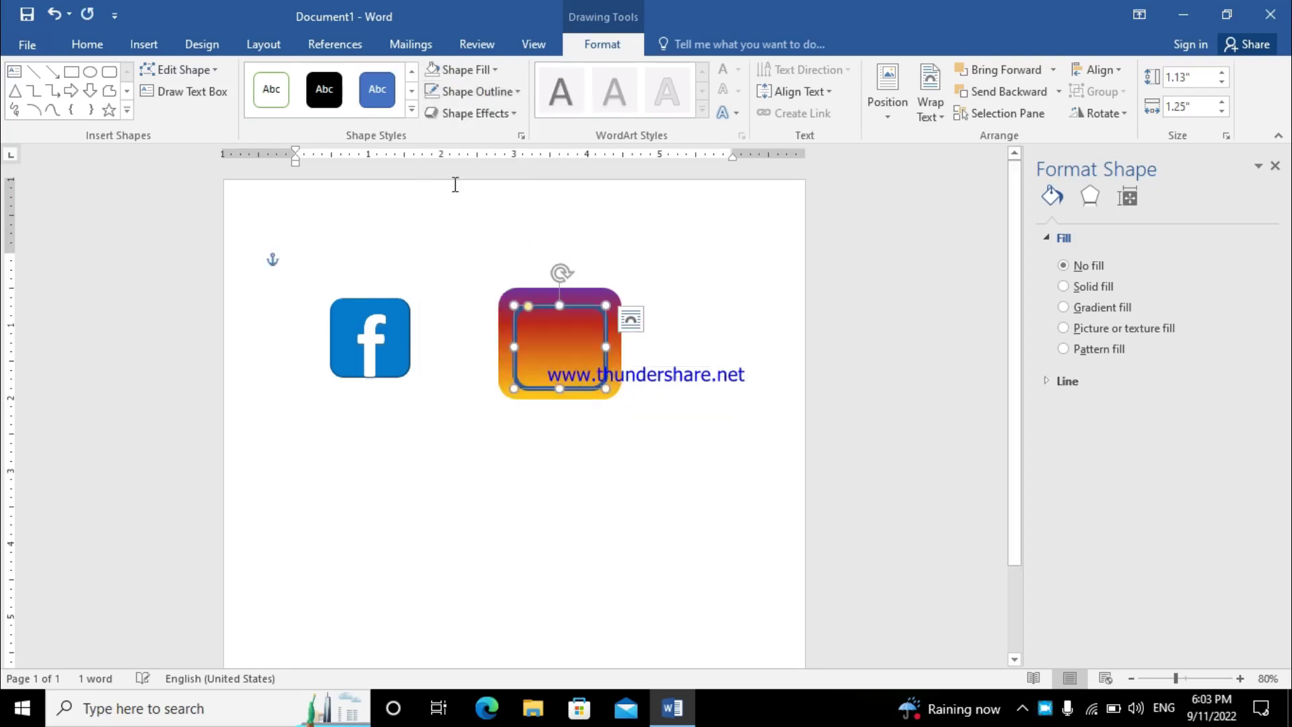
pyautogui.click(471, 91)
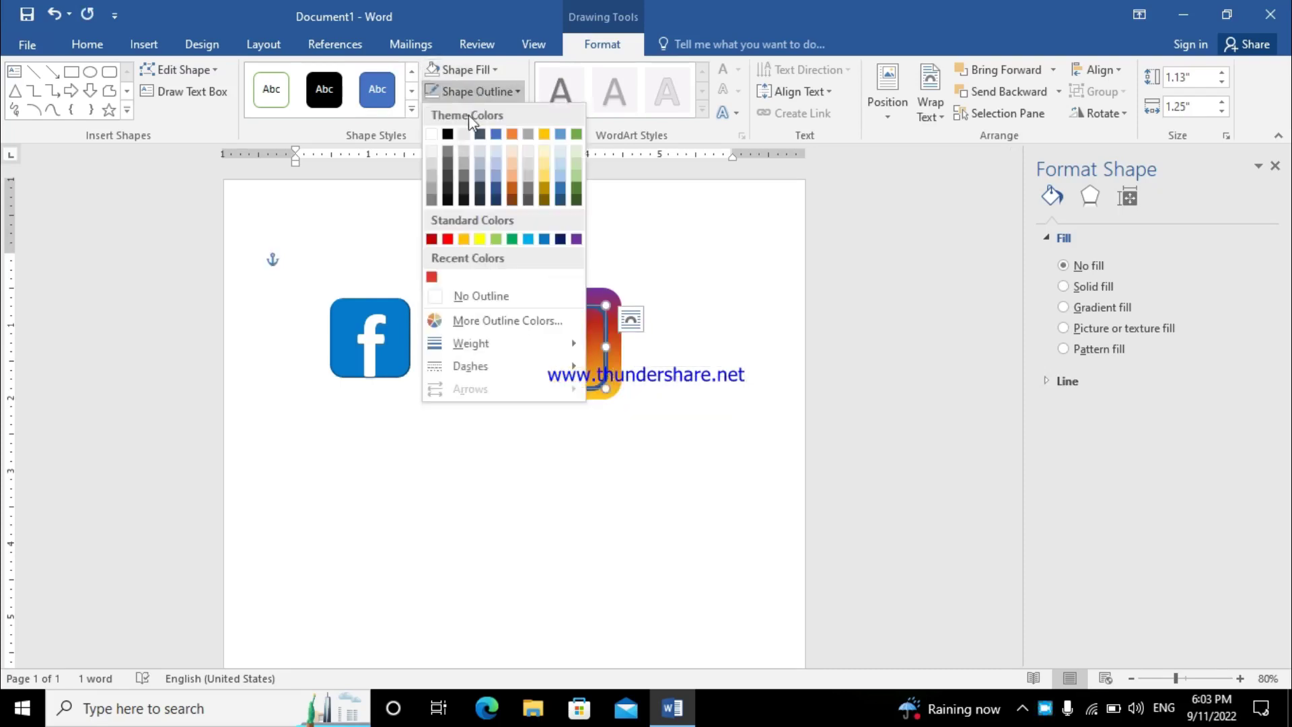
pyautogui.click(432, 134)
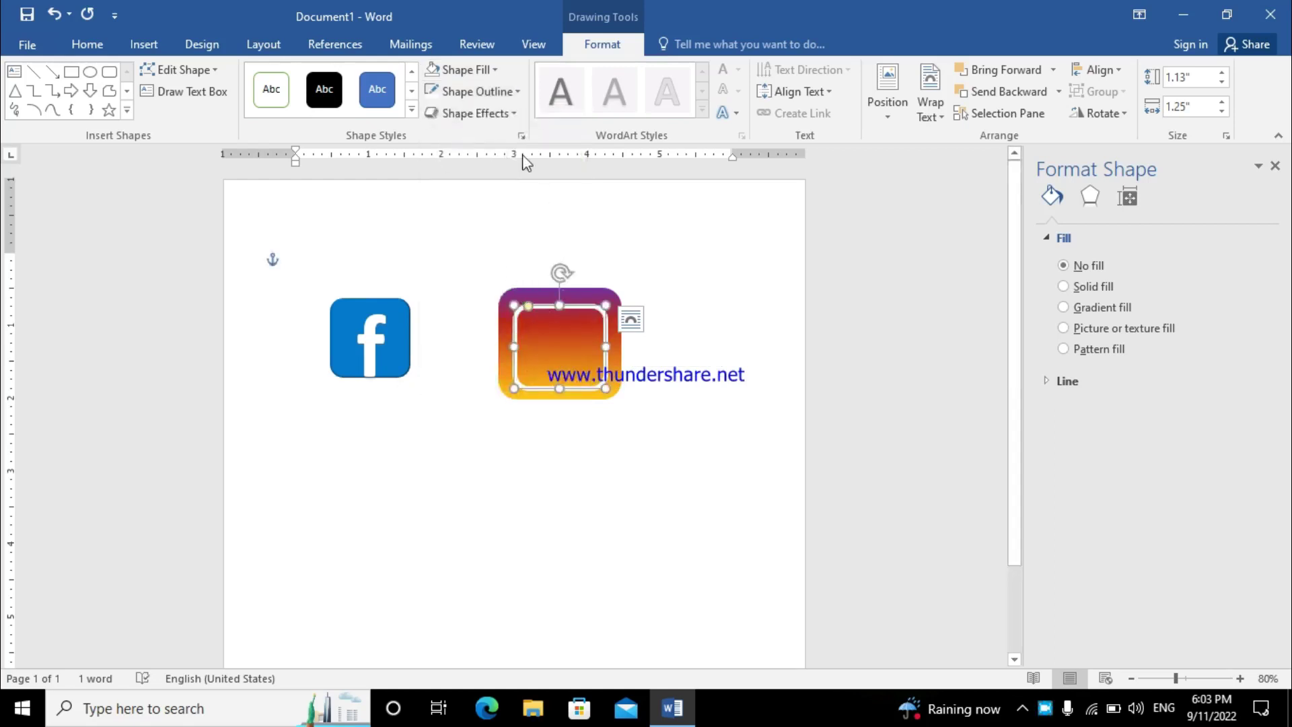
pyautogui.click(474, 91)
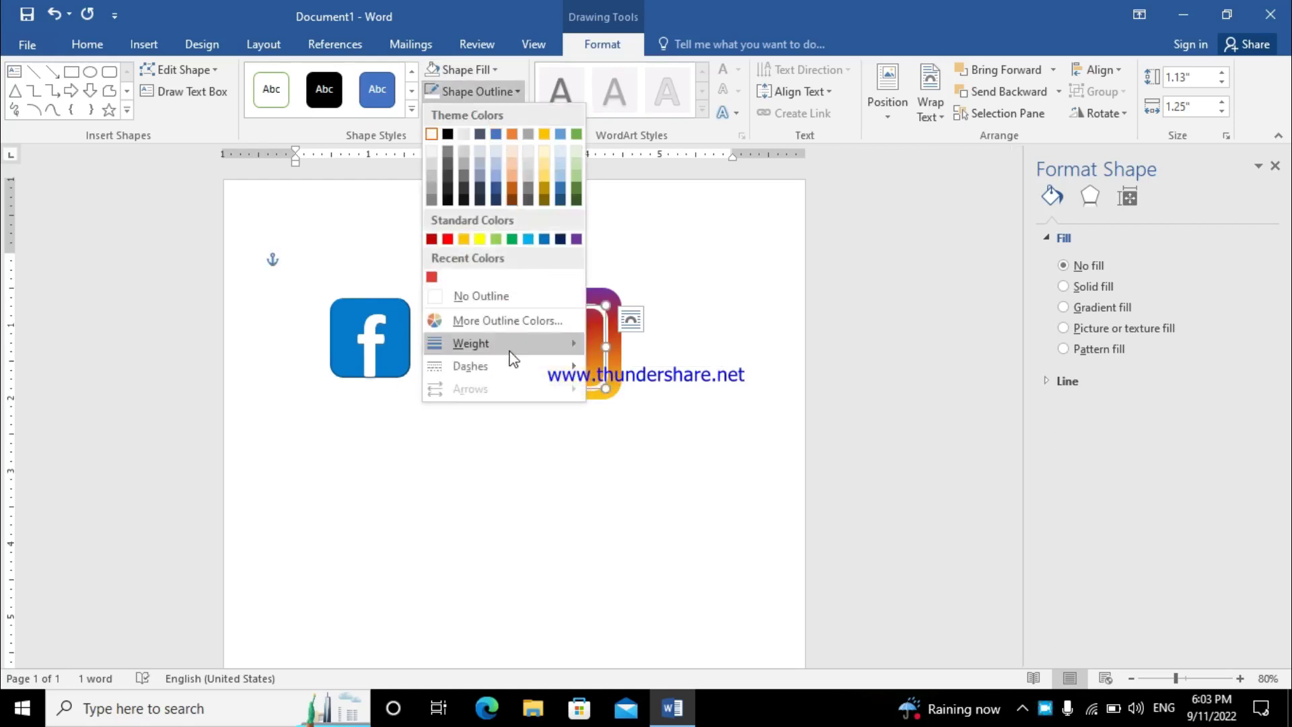
pyautogui.moveTo(494, 343)
pyautogui.click(676, 508)
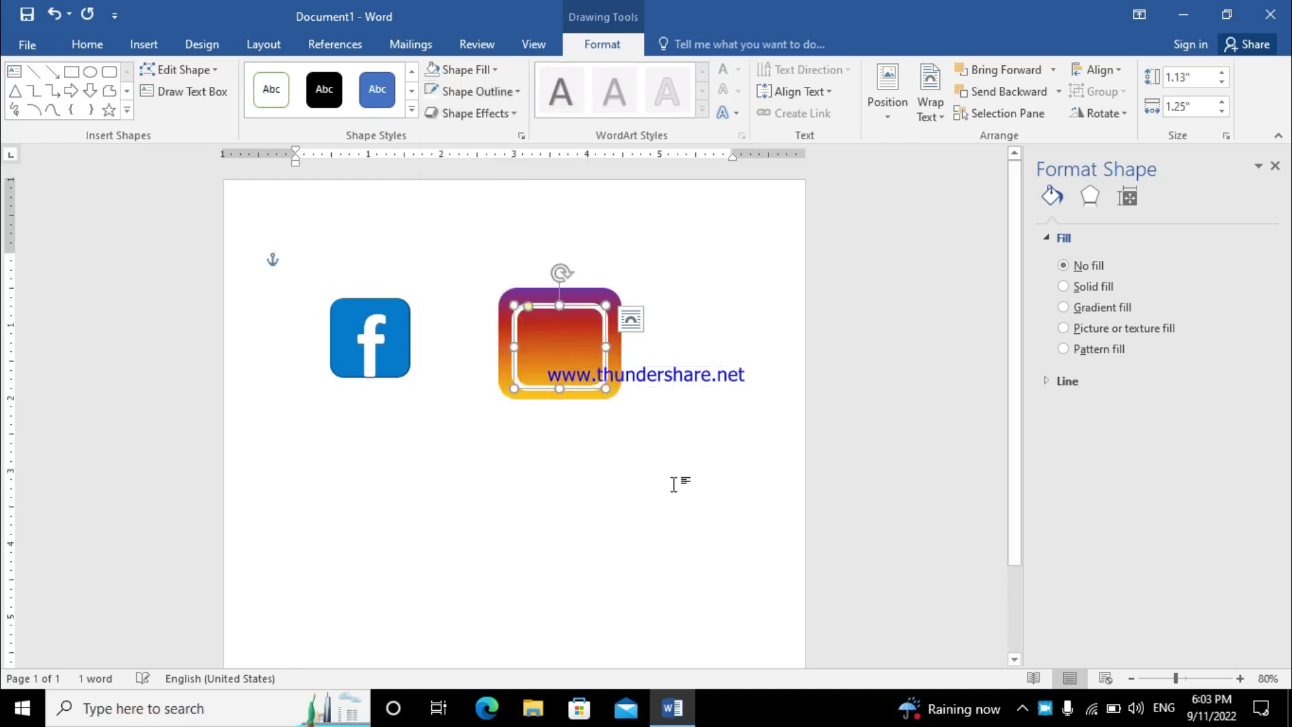
pyautogui.click(693, 451)
pyautogui.click(606, 356)
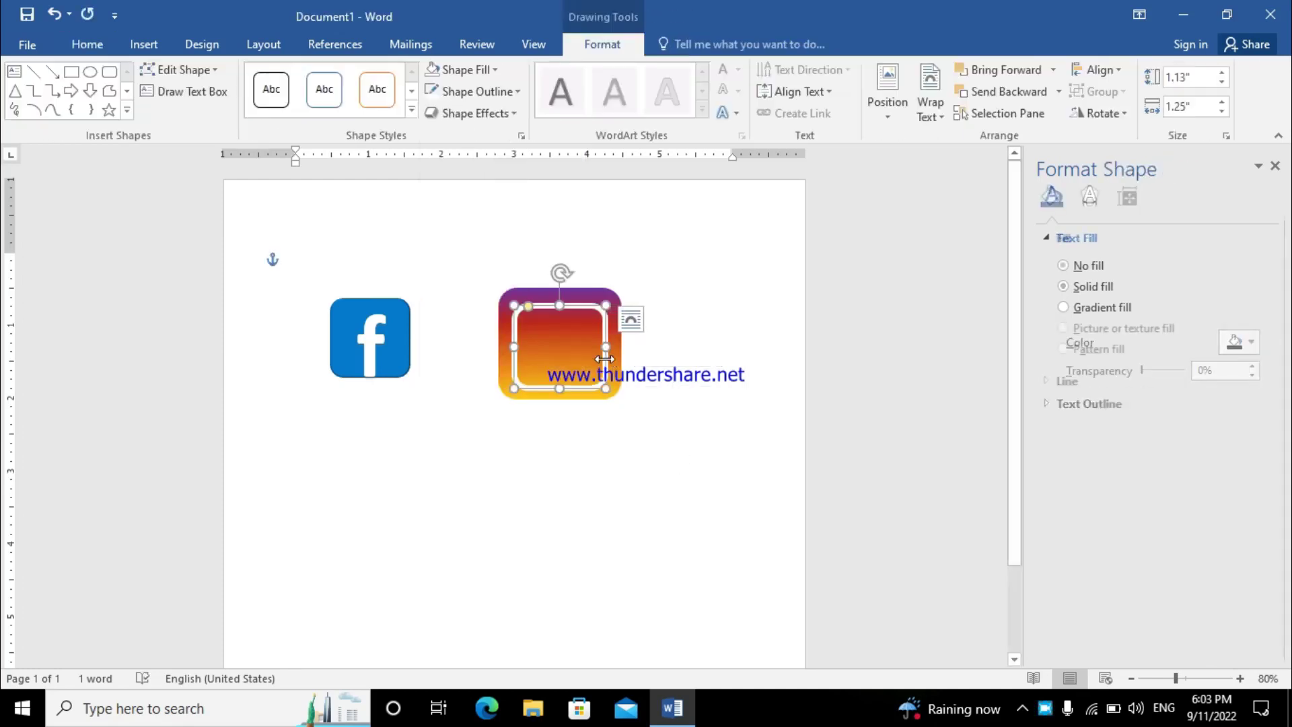
# - Look through the rounded square's line and effects settings, closing them without changes
pyautogui.click(496, 116)
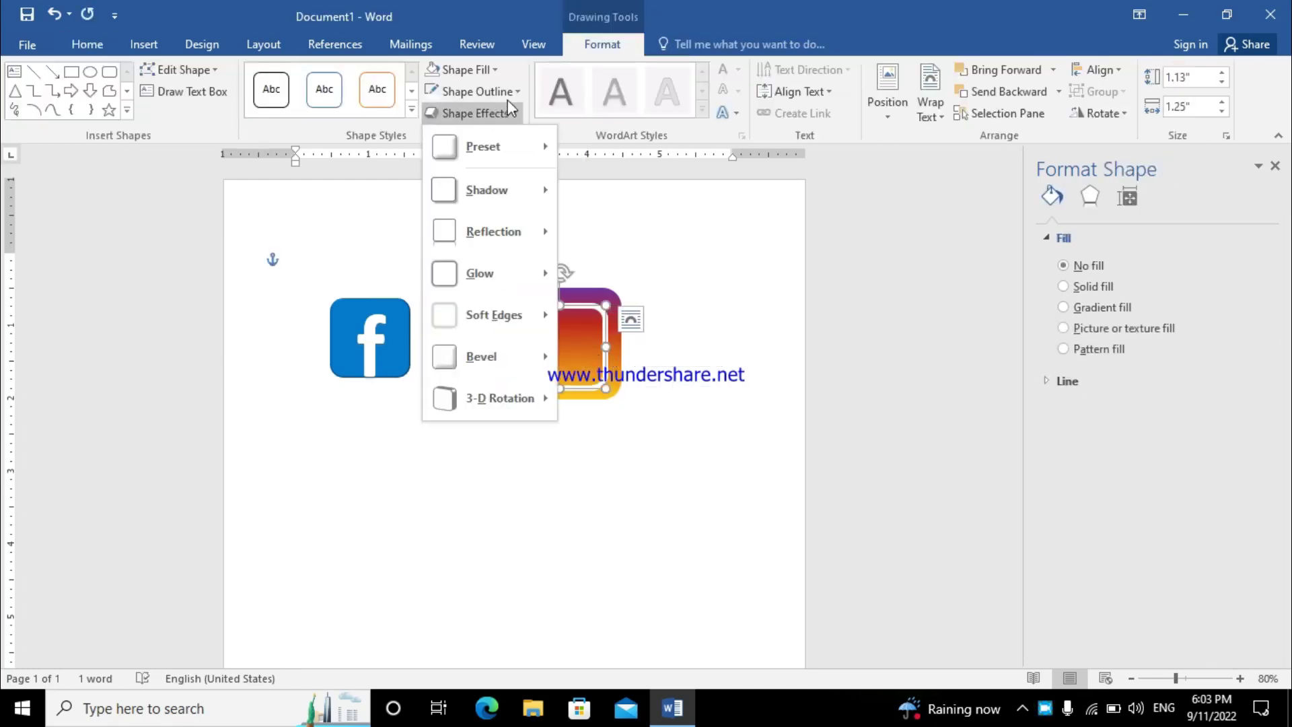
pyautogui.click(515, 92)
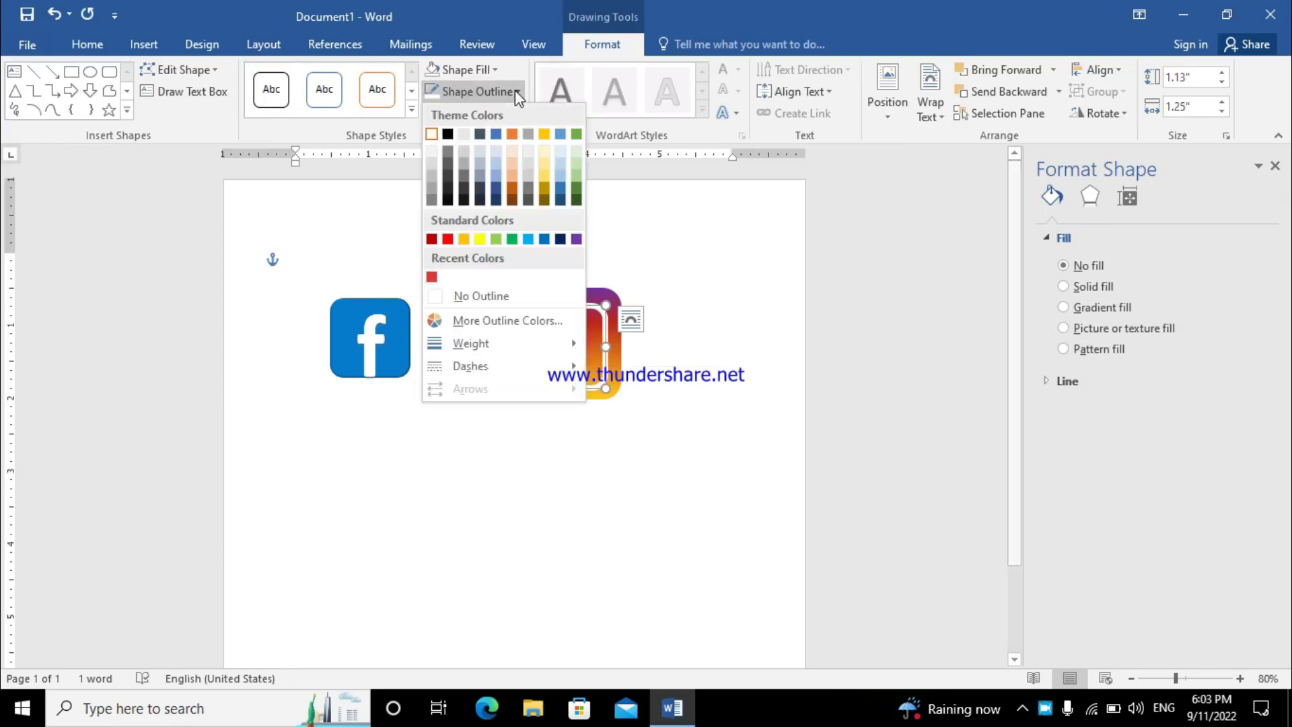
pyautogui.moveTo(470, 343)
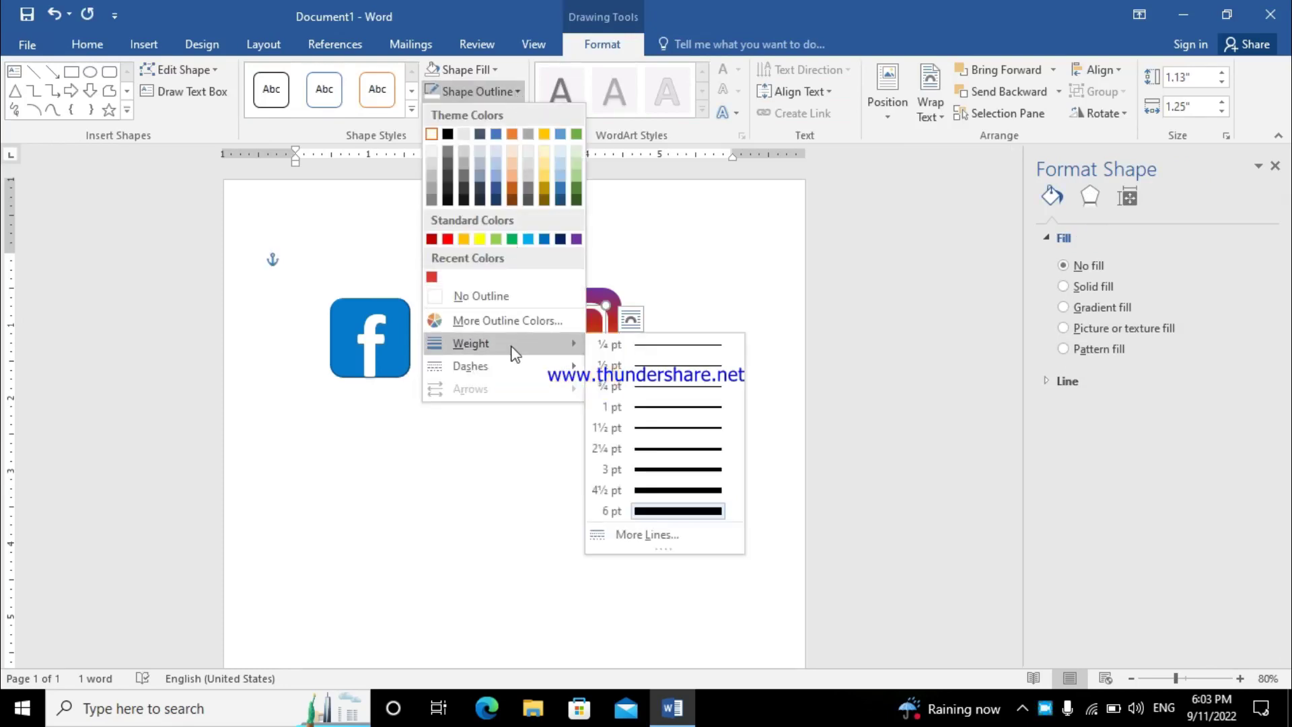
pyautogui.click(658, 534)
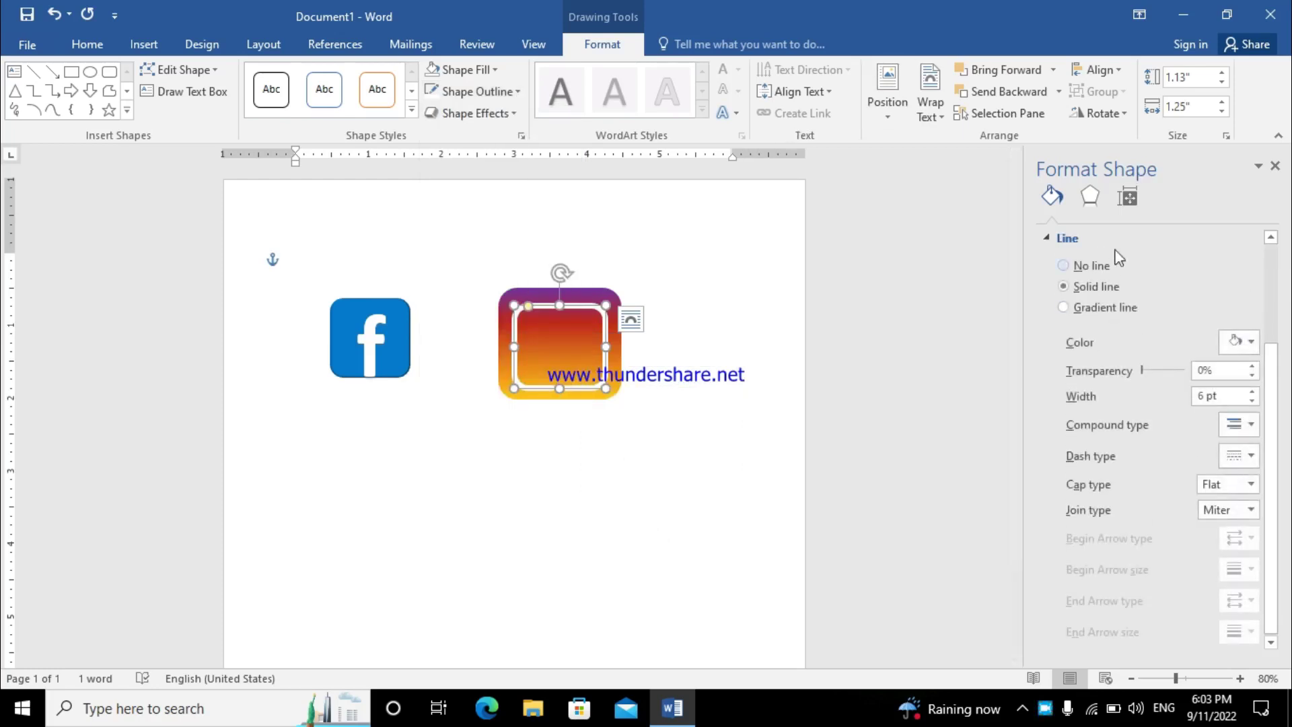
pyautogui.click(1090, 196)
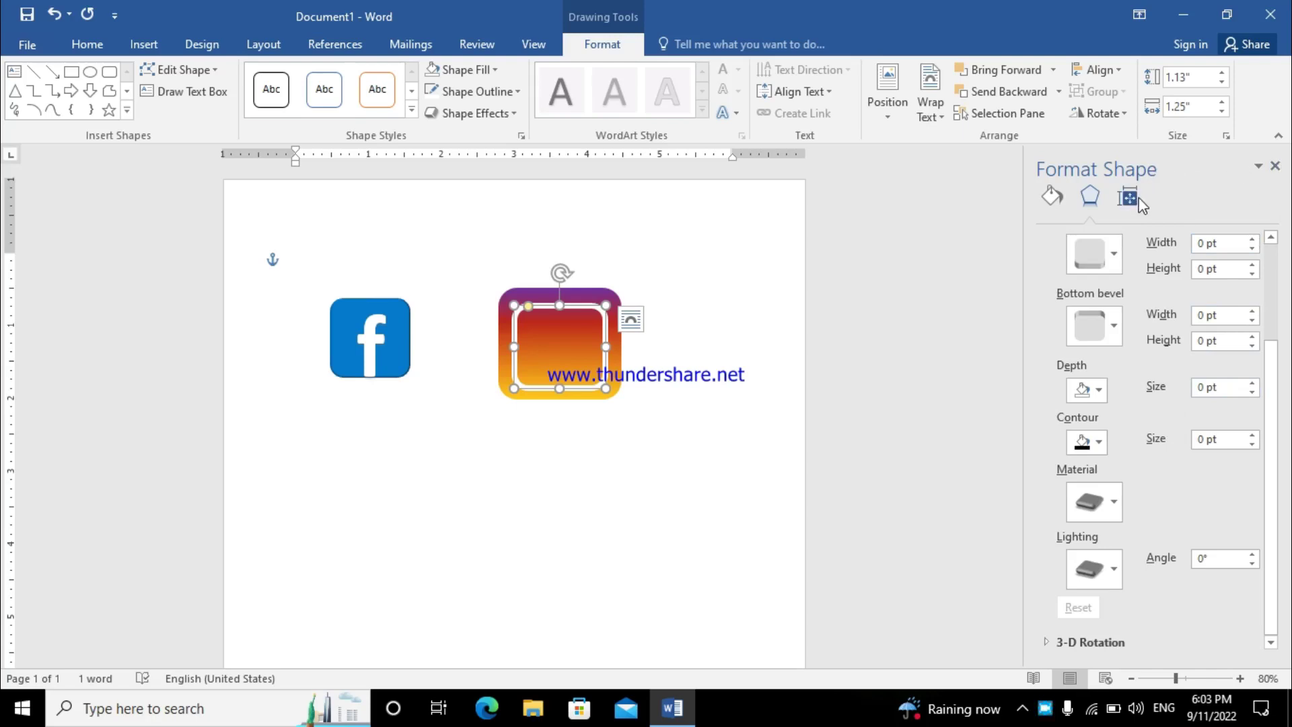
pyautogui.click(1274, 167)
pyautogui.click(516, 115)
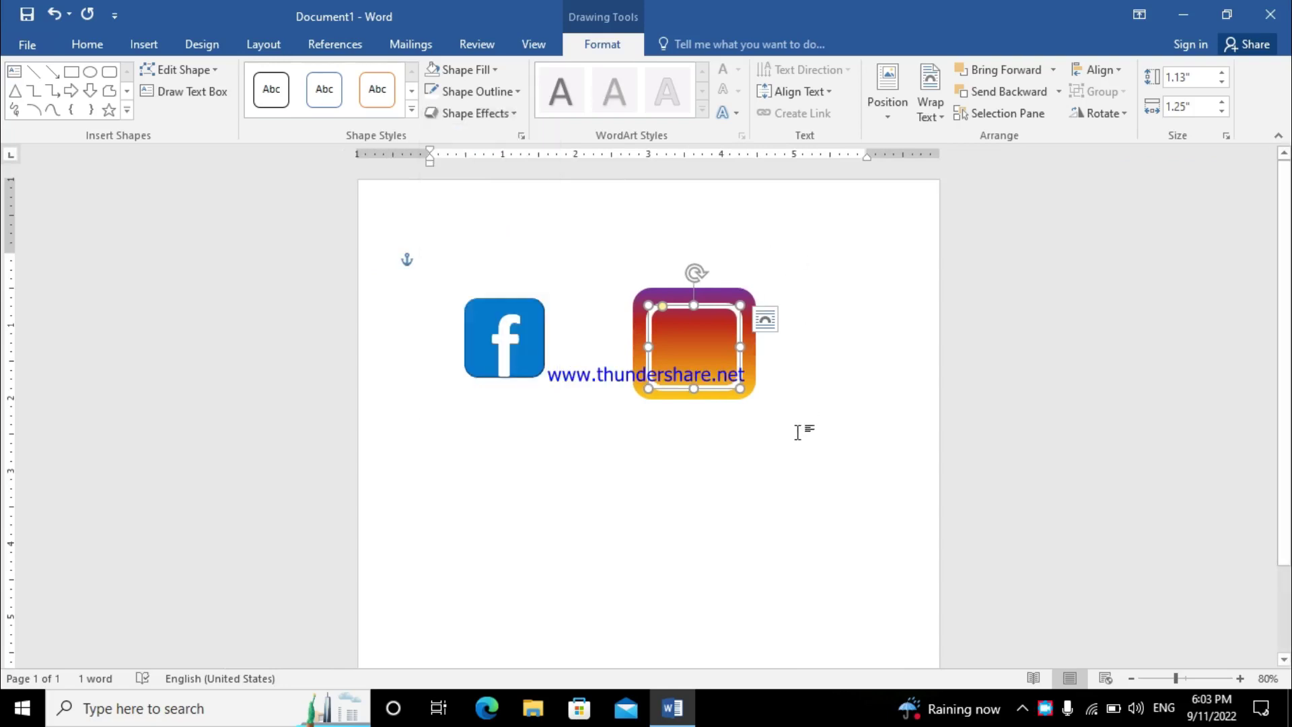
pyautogui.click(794, 433)
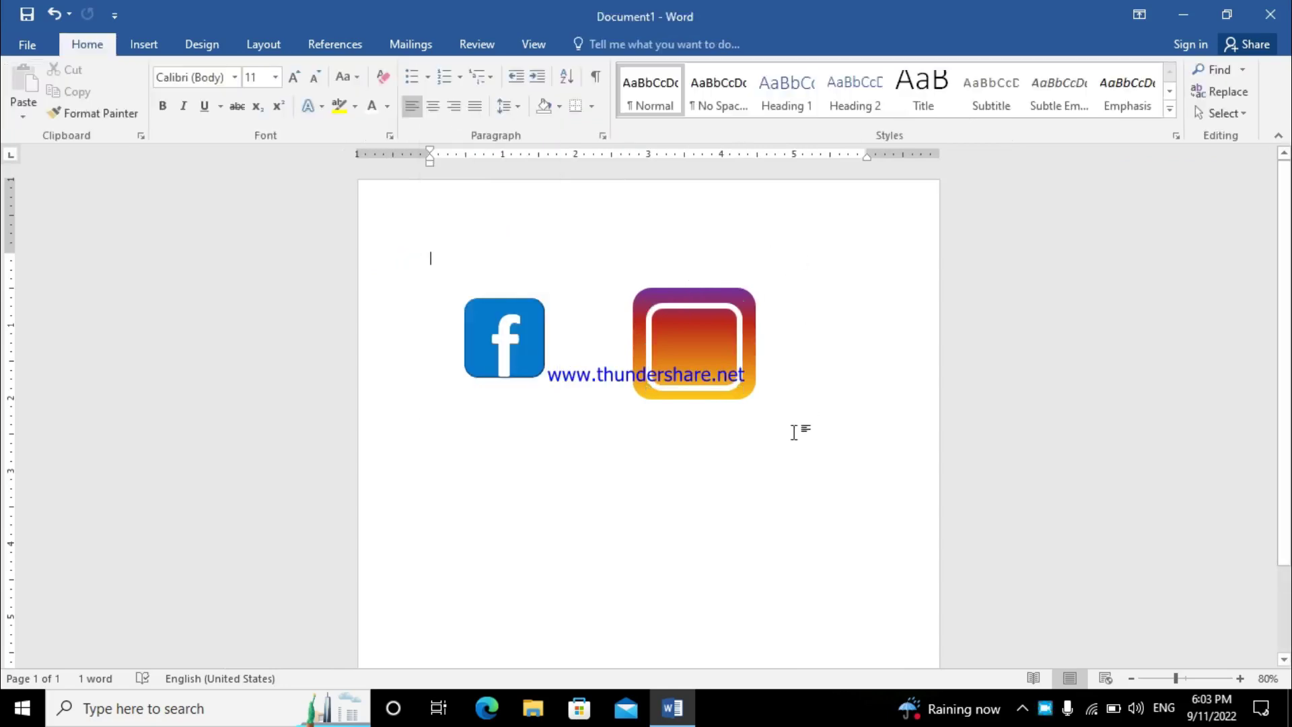
# - Set the rounded square's white outline to the thickest weight, 6 pt
pyautogui.doubleClick(740, 379)
pyautogui.click(475, 113)
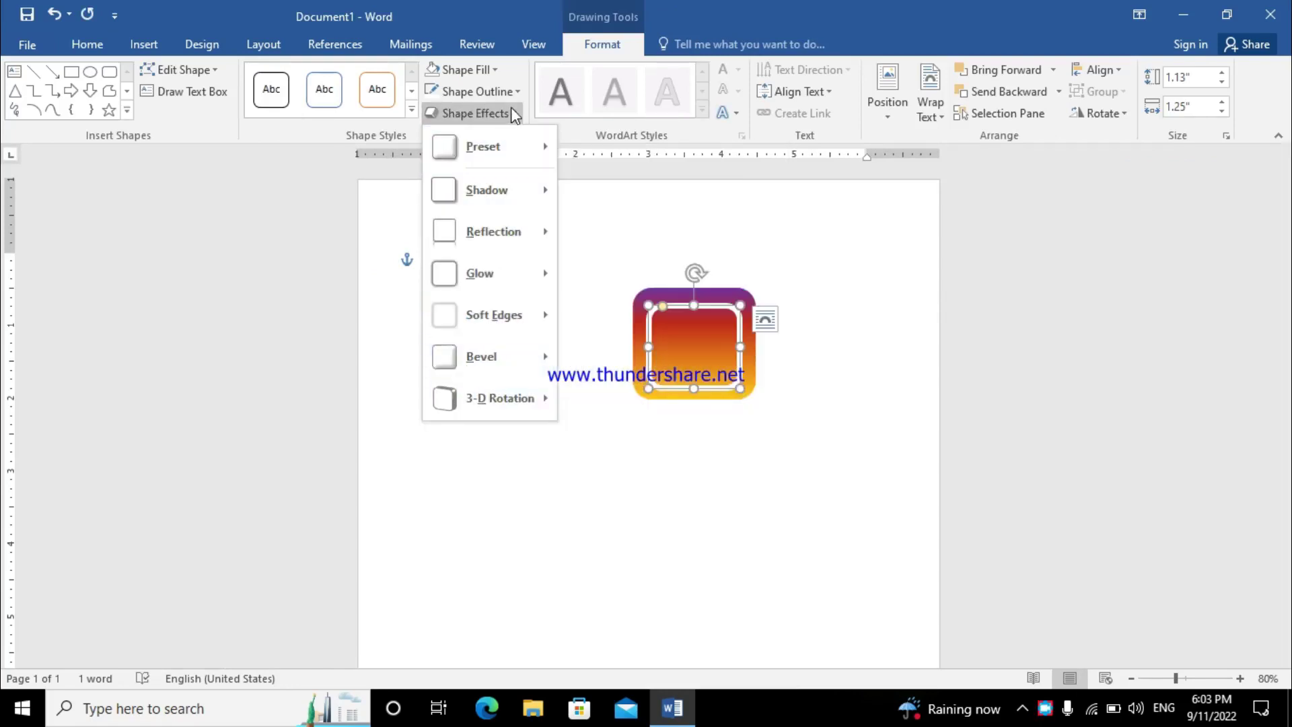
pyautogui.moveTo(483, 147)
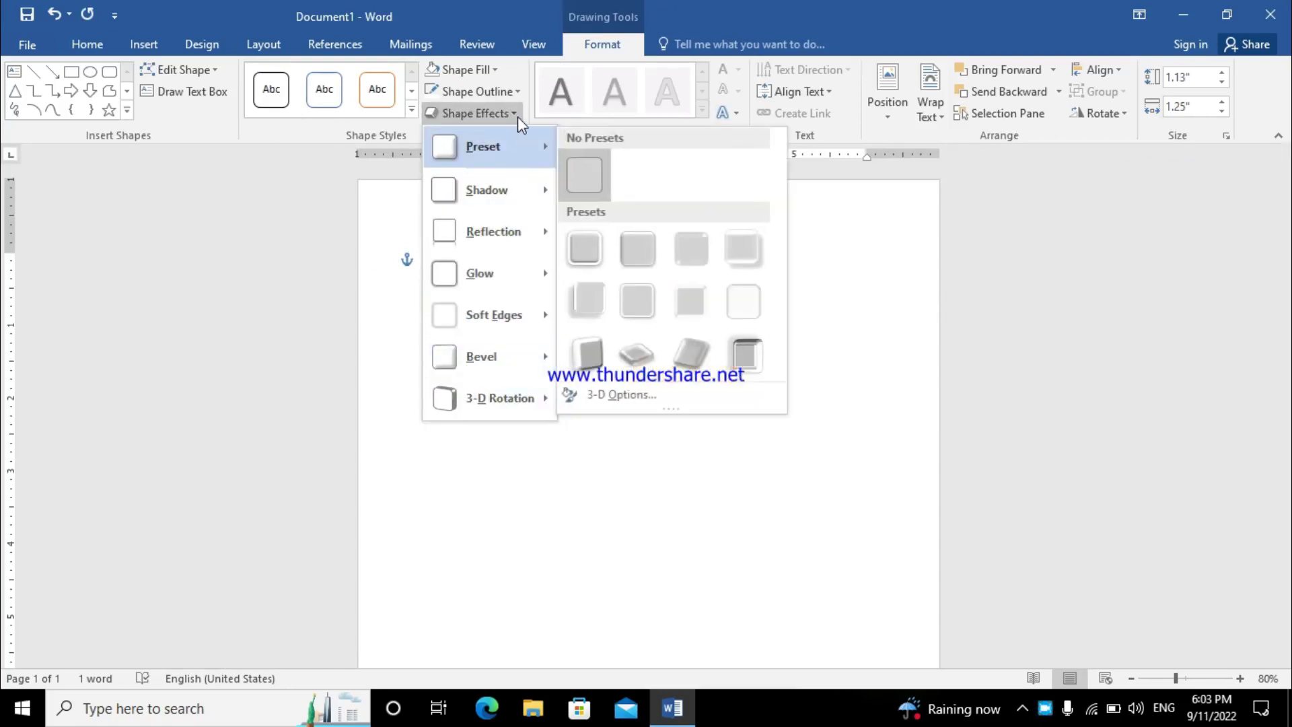
pyautogui.click(512, 94)
pyautogui.moveTo(471, 343)
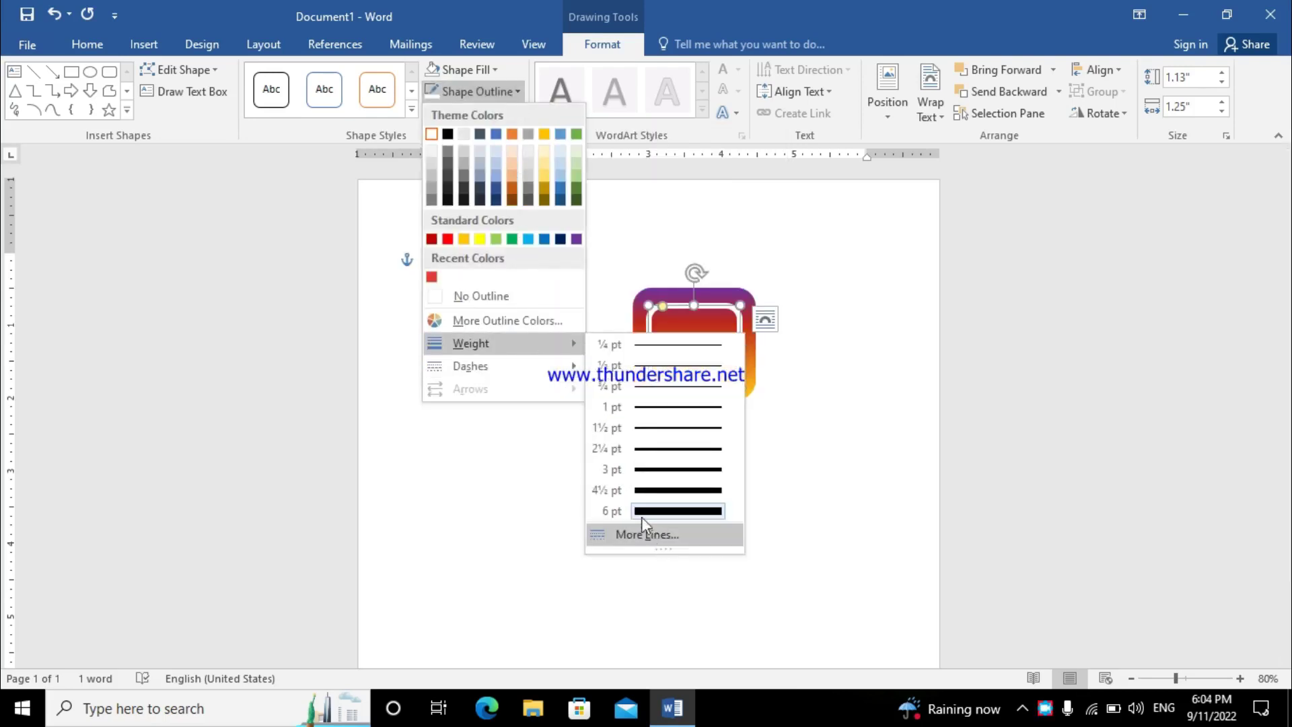
pyautogui.click(643, 513)
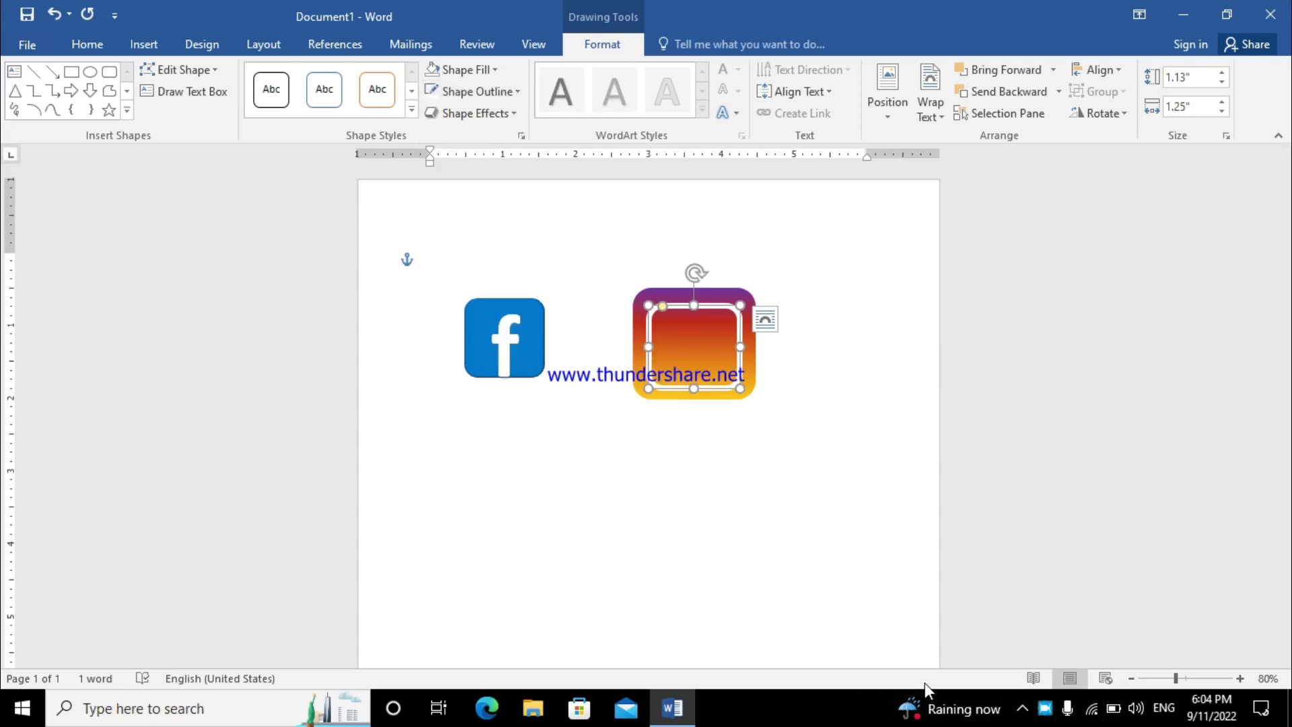
# - Draw a blue oval about 0.65" x 0.68" inside the frame and nudge it down
pyautogui.click(750, 491)
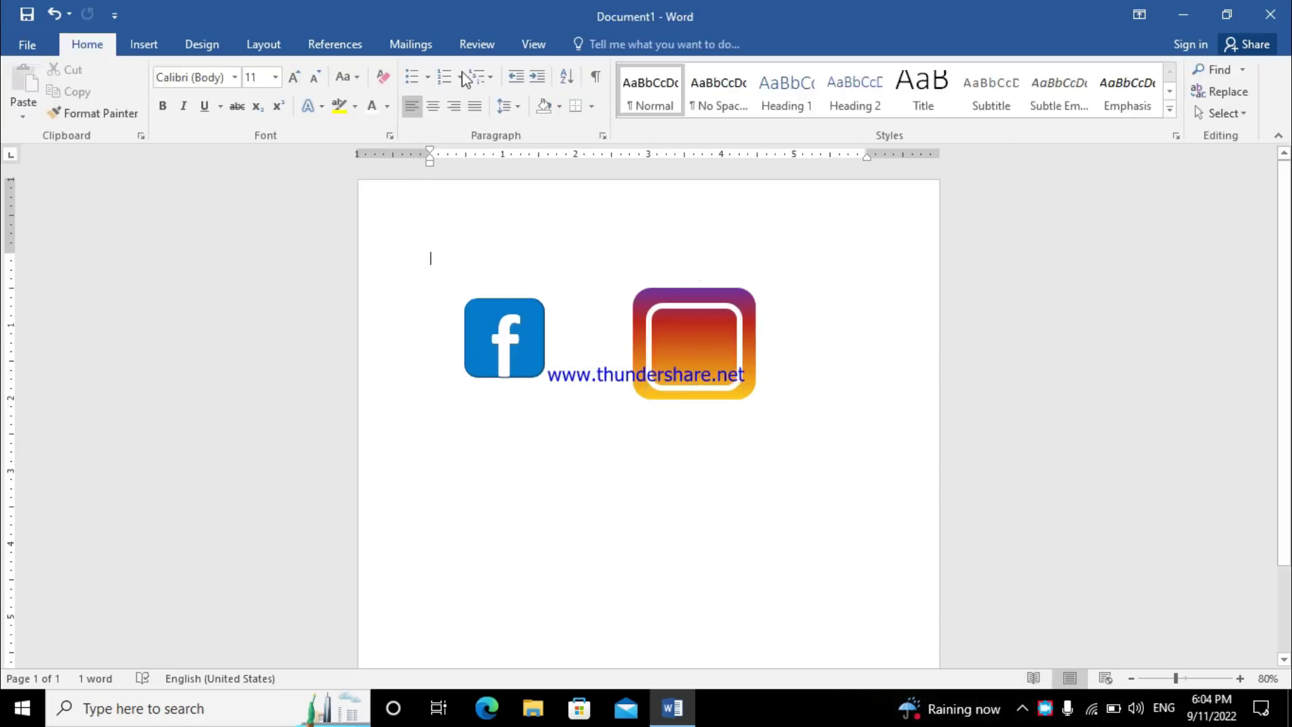
pyautogui.click(145, 41)
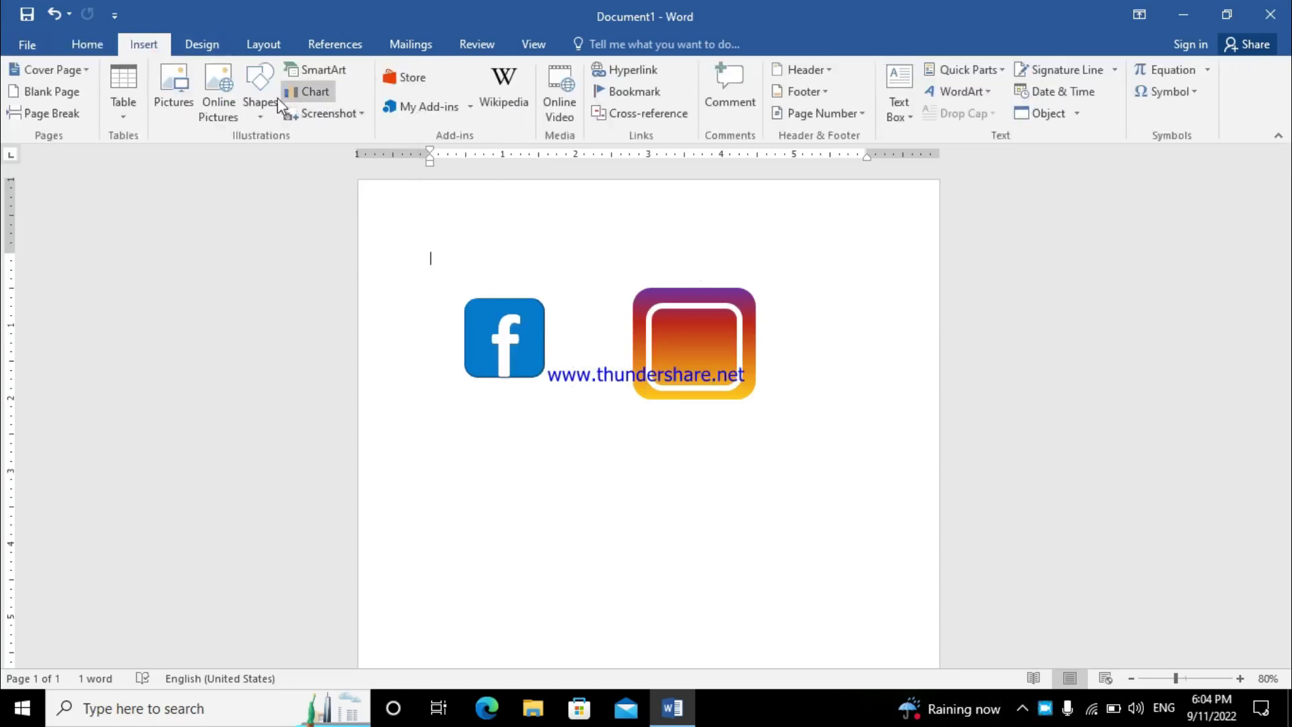
pyautogui.click(265, 102)
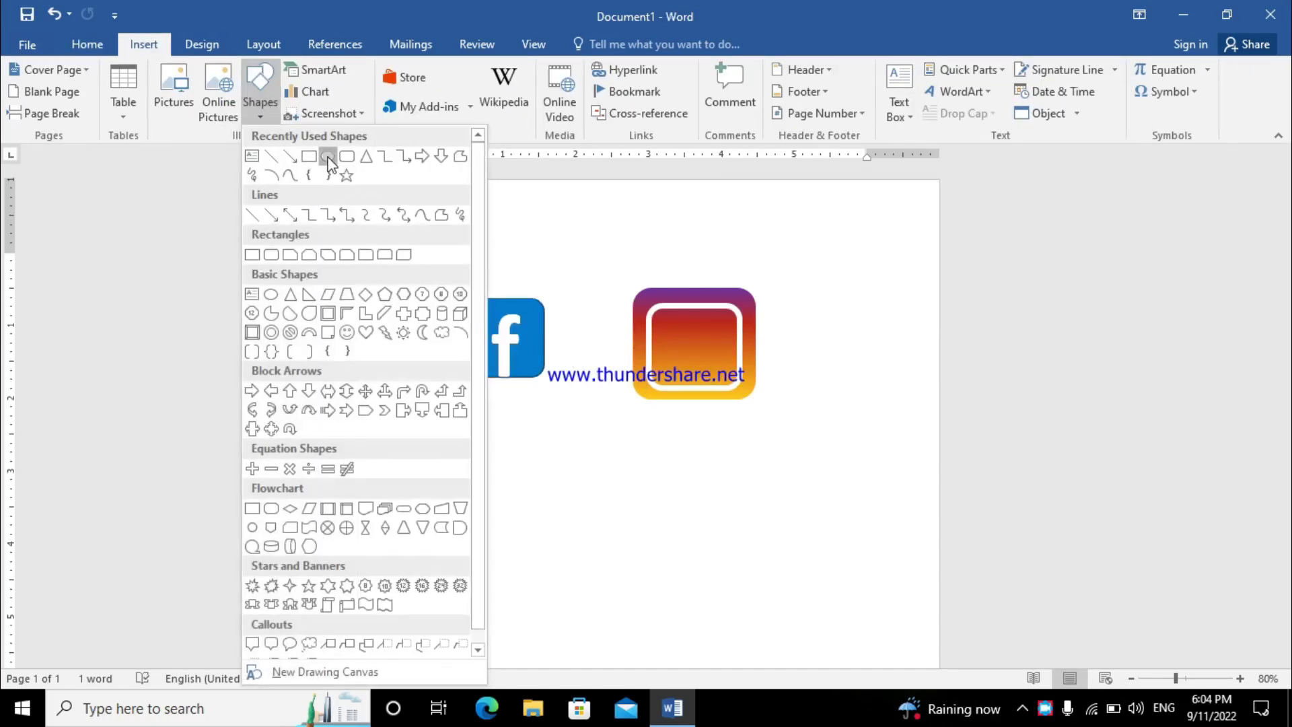
pyautogui.click(328, 158)
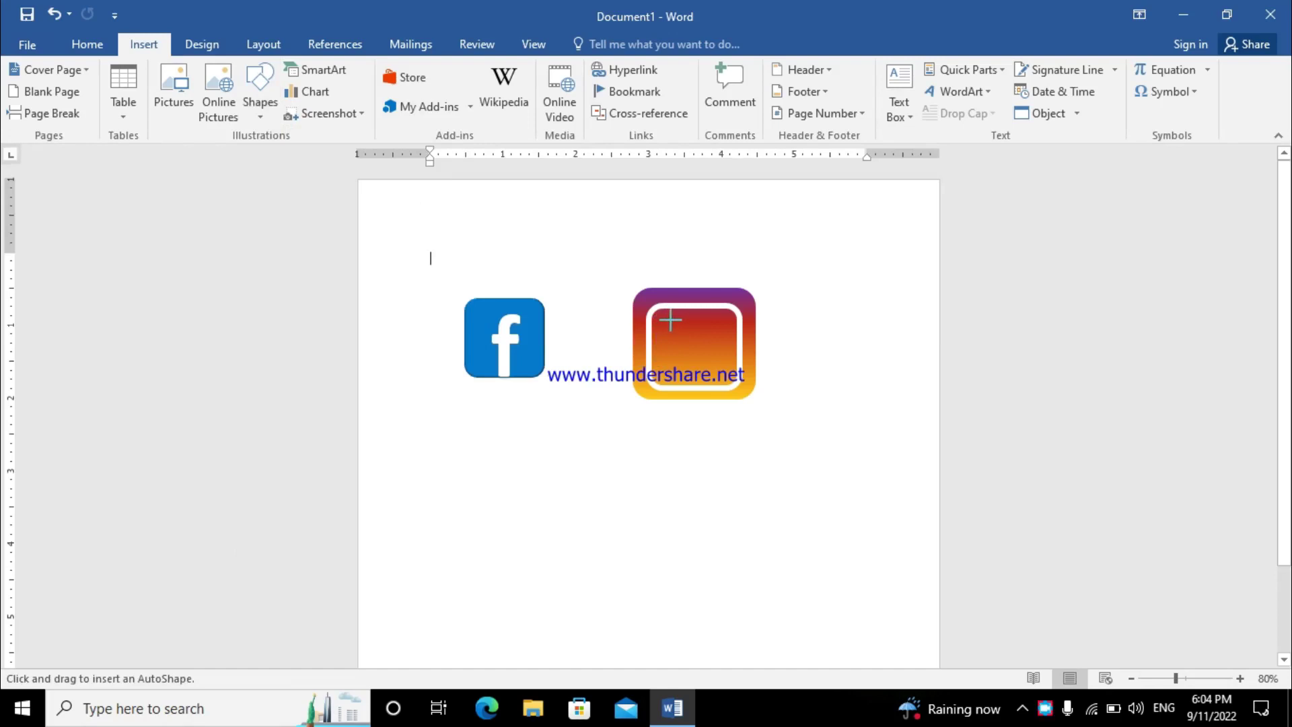
pyautogui.moveTo(670, 320); pyautogui.dragTo(732, 385)
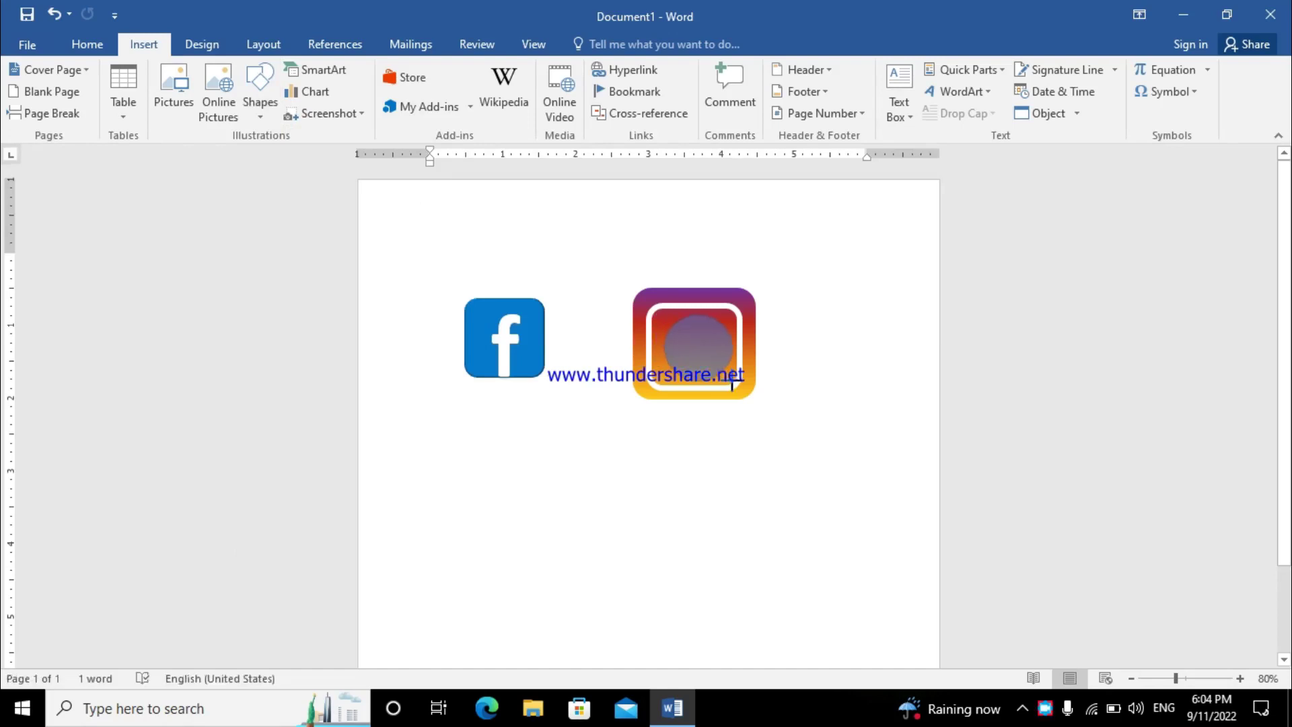
pyautogui.moveTo(732, 385); pyautogui.dragTo(723, 371)
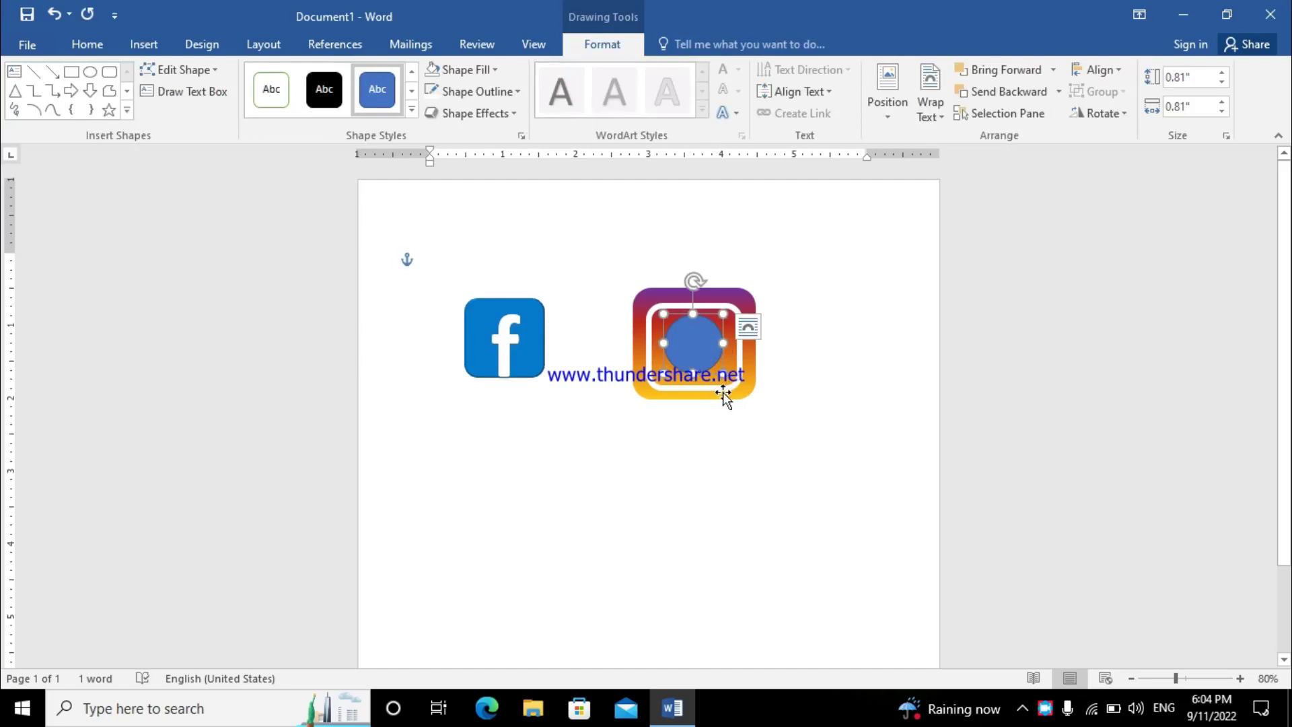
pyautogui.moveTo(726, 376); pyautogui.dragTo(713, 362)
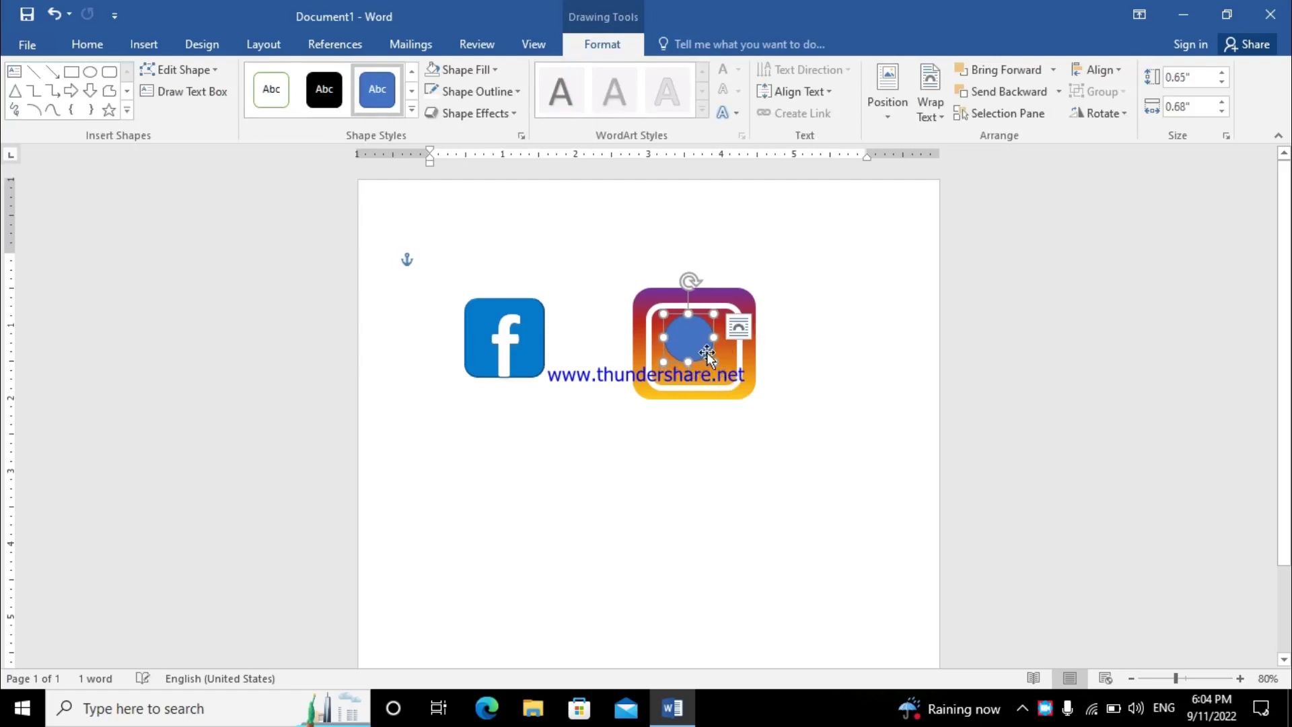
pyautogui.press('Down')
pyautogui.press('Down')
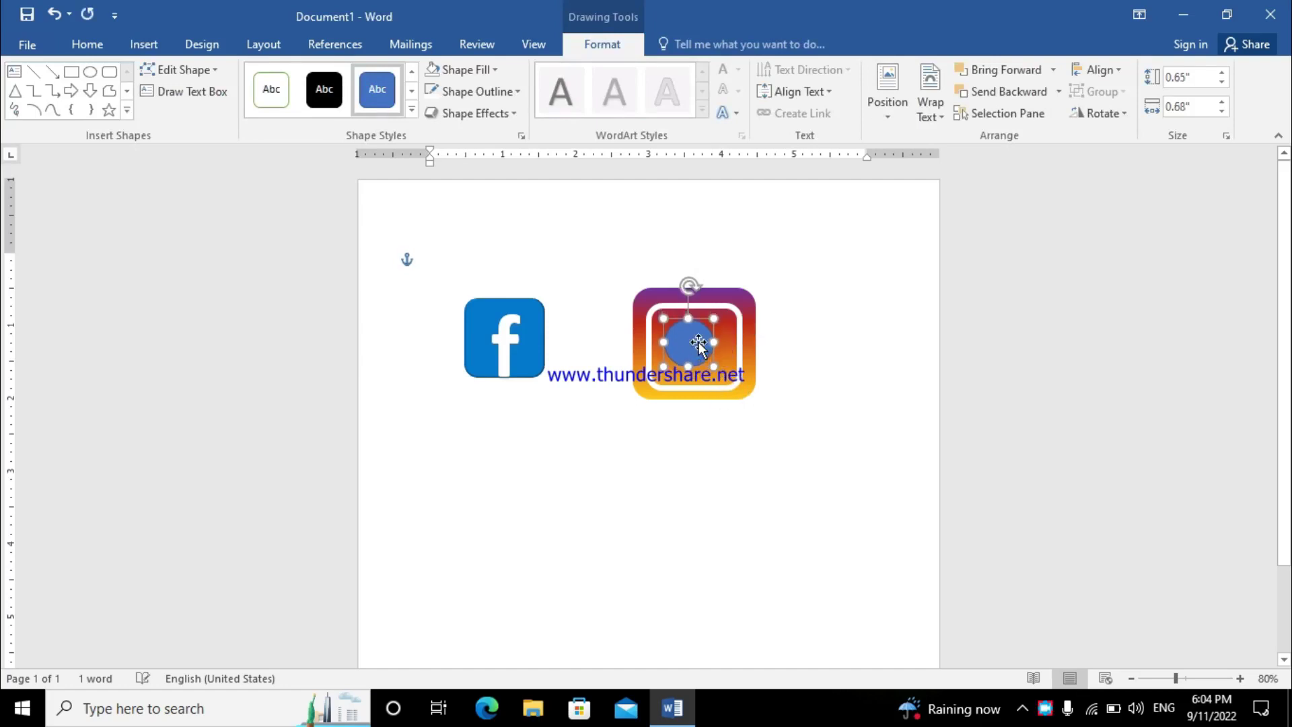
pyautogui.press('Down')
pyautogui.press('Down')
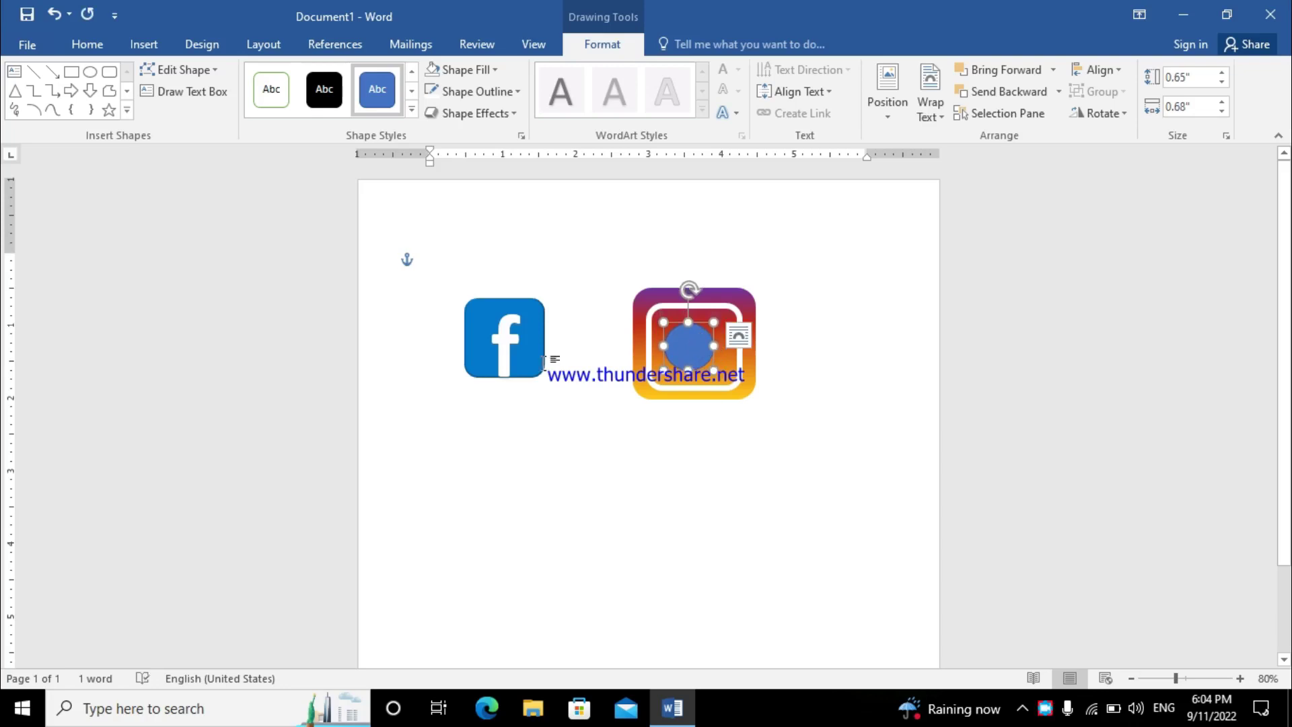
# - Make the circle unfilled with a thick white outline and nudge it right to centre
pyautogui.click(466, 69)
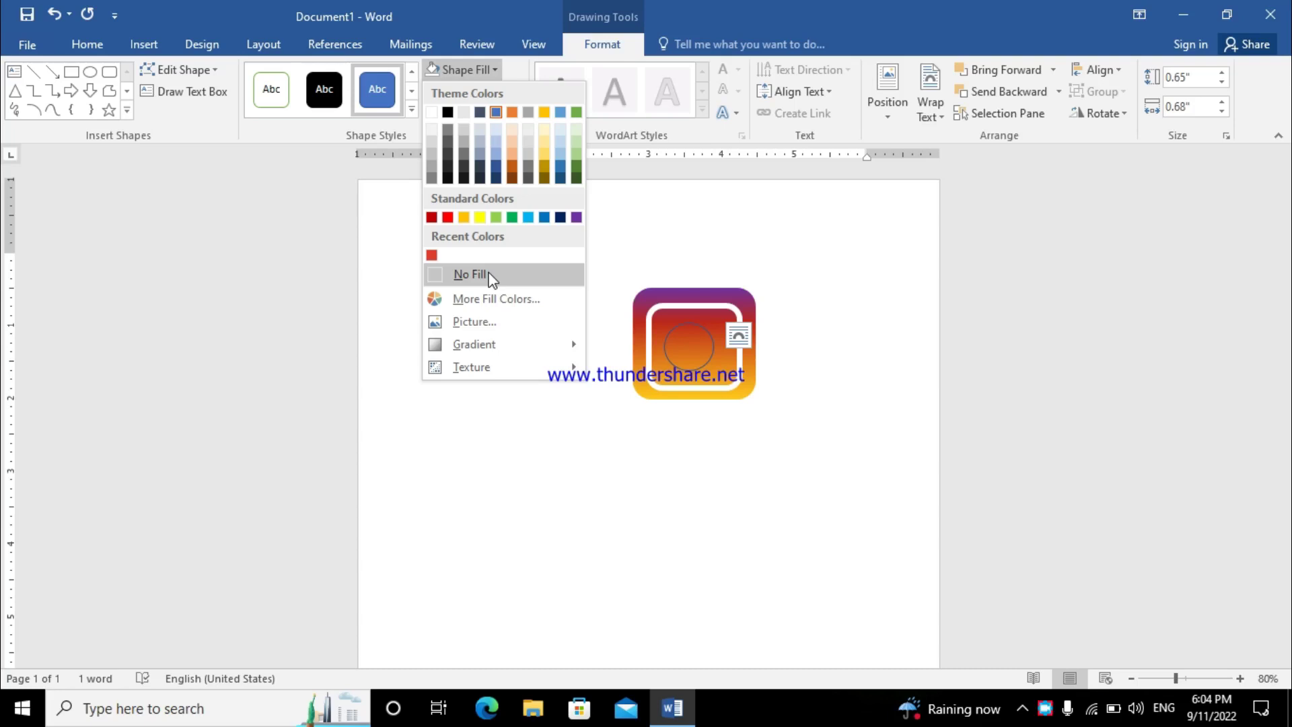
pyautogui.click(489, 275)
pyautogui.click(478, 91)
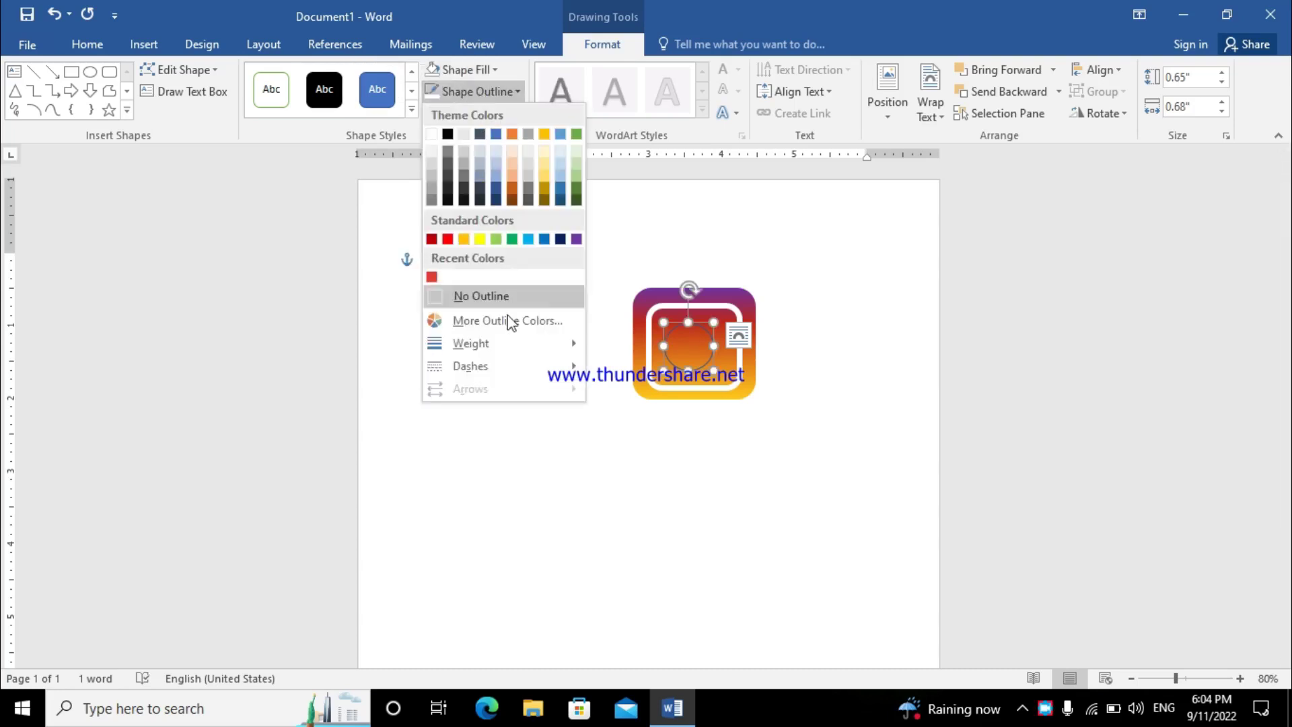
pyautogui.click(676, 508)
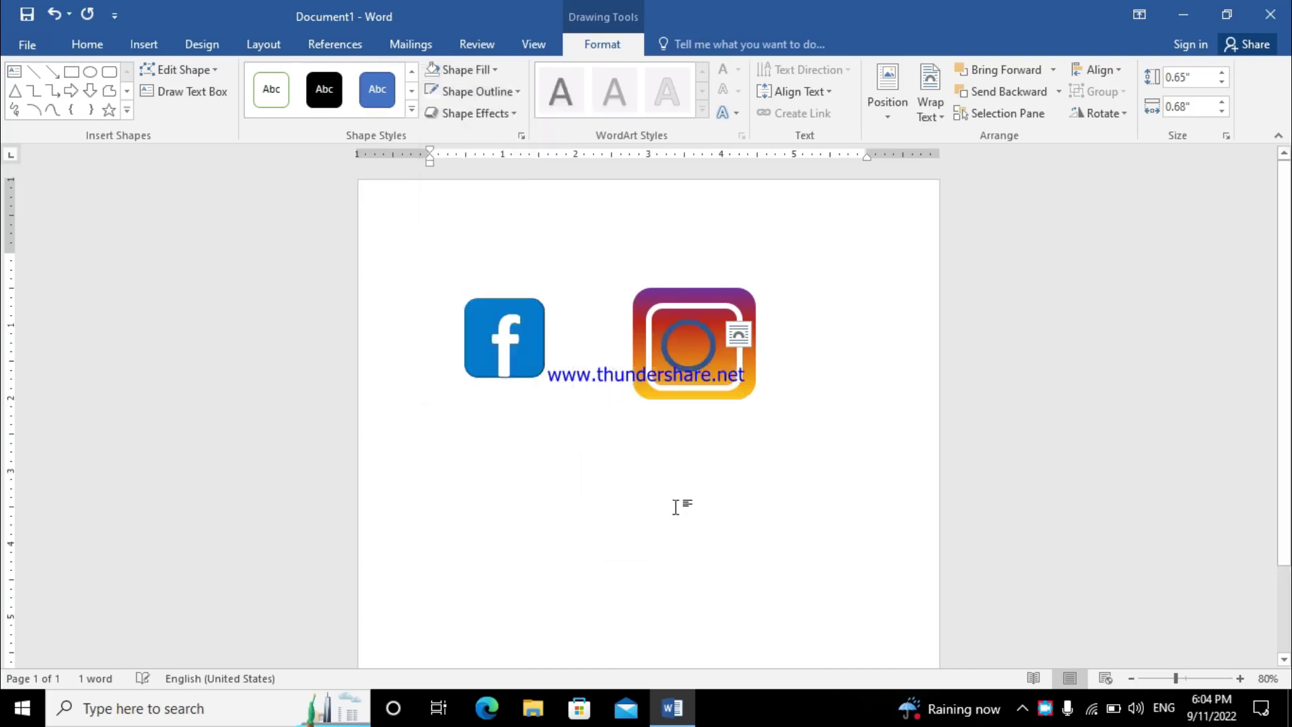
pyautogui.click(496, 87)
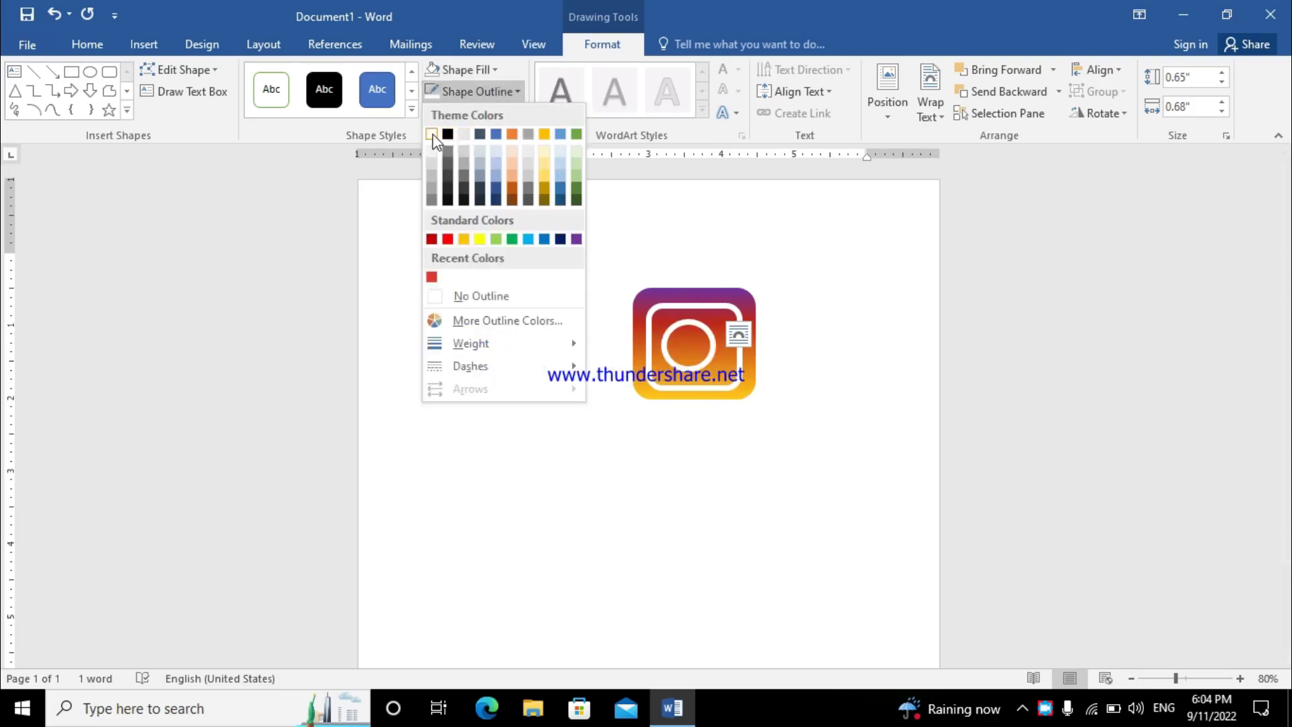
pyautogui.click(432, 135)
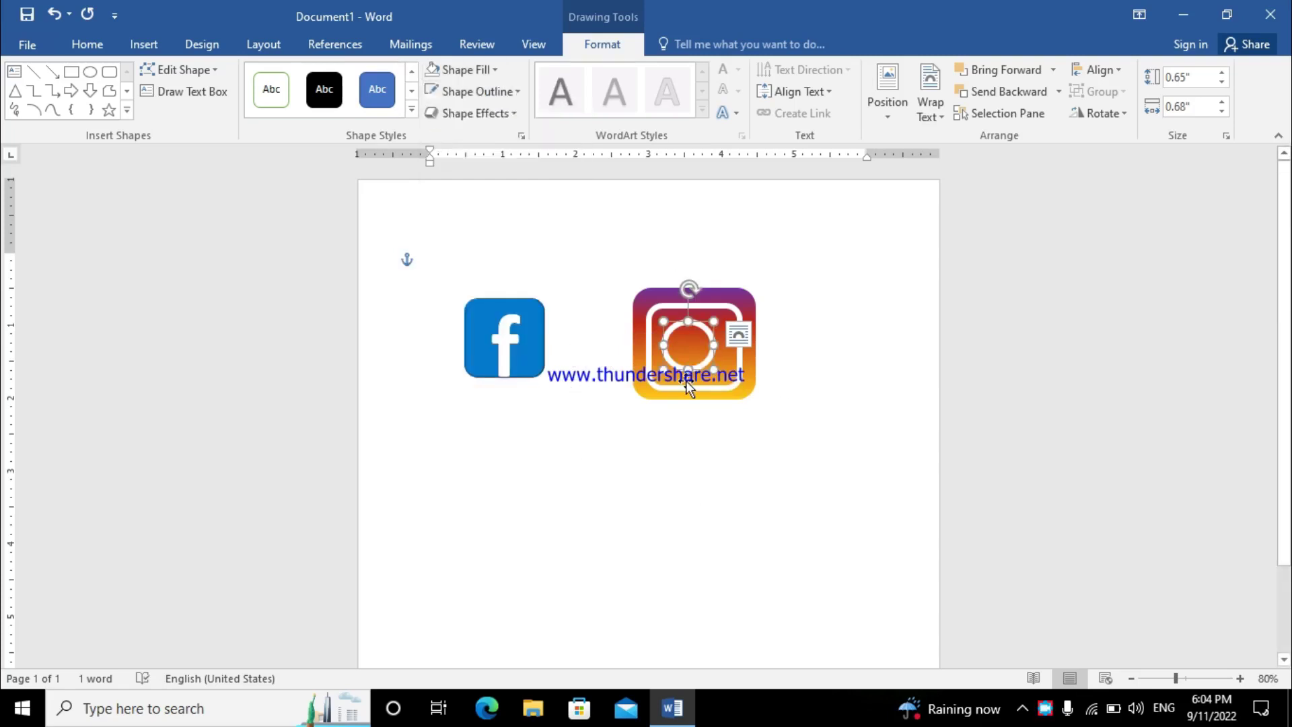
pyautogui.press('Right')
pyautogui.press('Right')
pyautogui.press('Right')
pyautogui.press('Right')
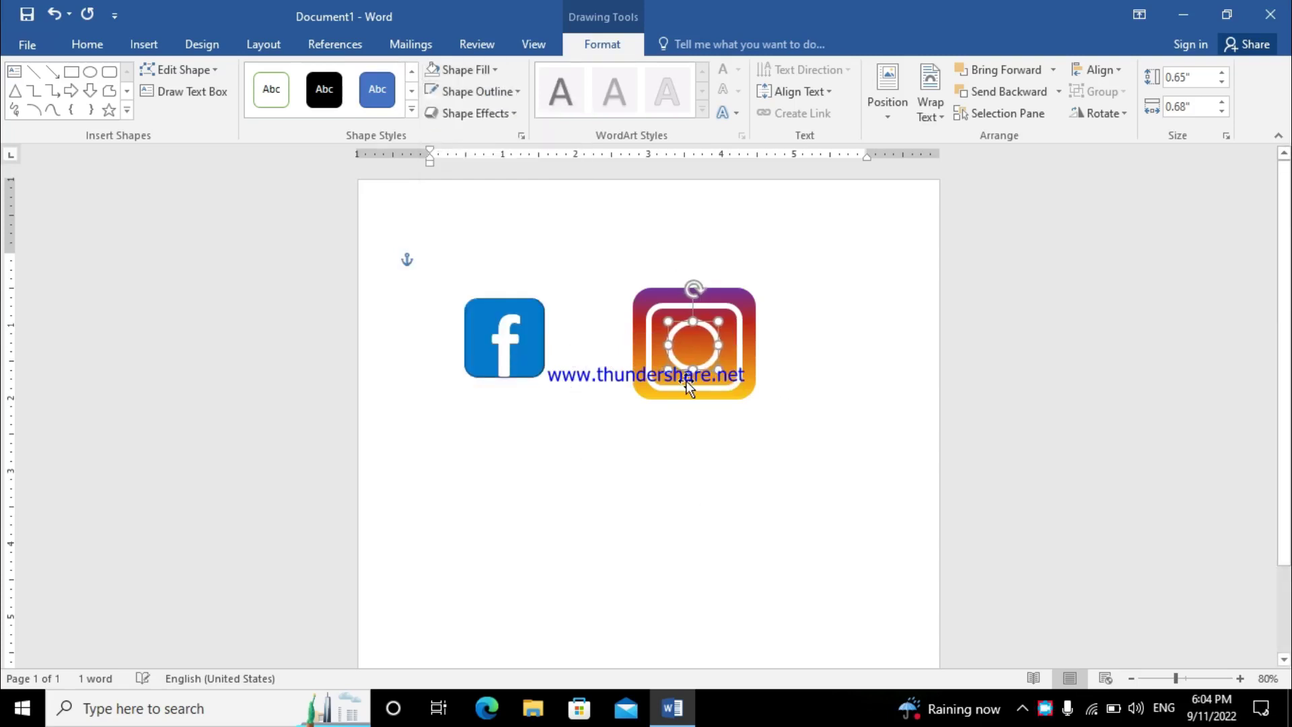
pyautogui.press('Right')
pyautogui.click(833, 380)
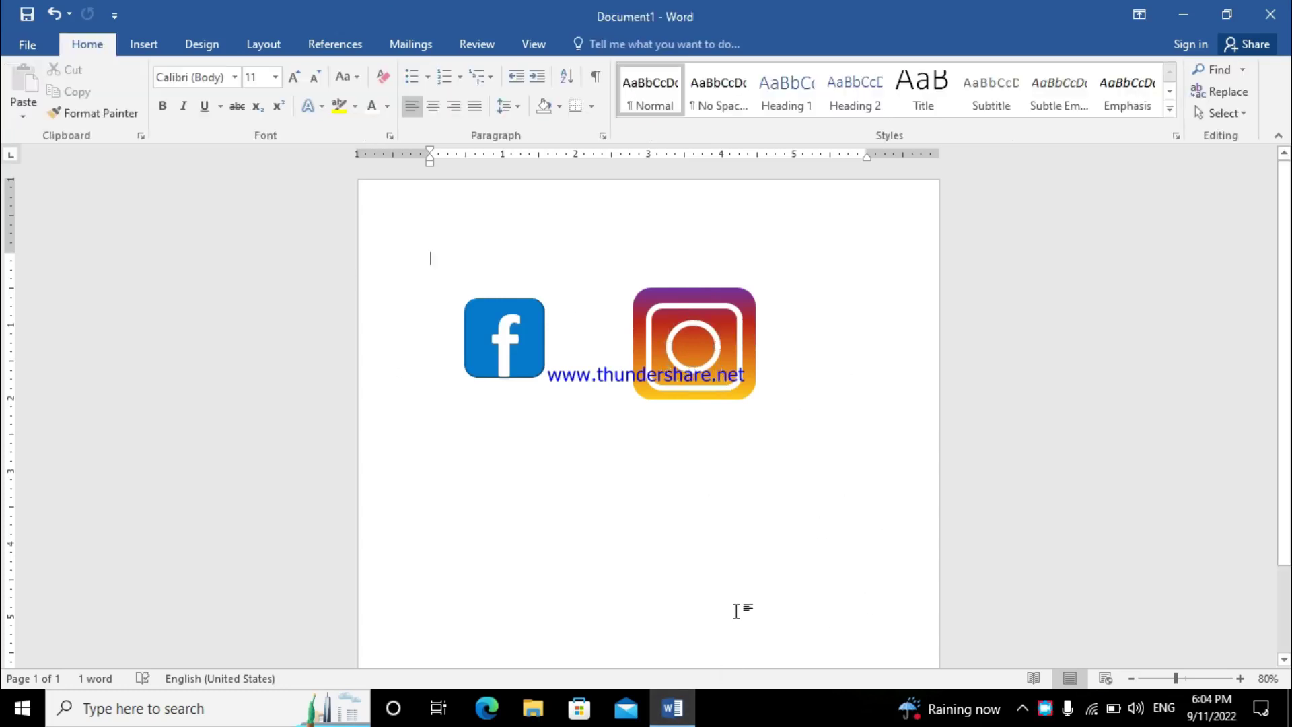
# - Draw a 0.22" white oval dot with no outline at the frame's top-right corner
pyautogui.click(143, 44)
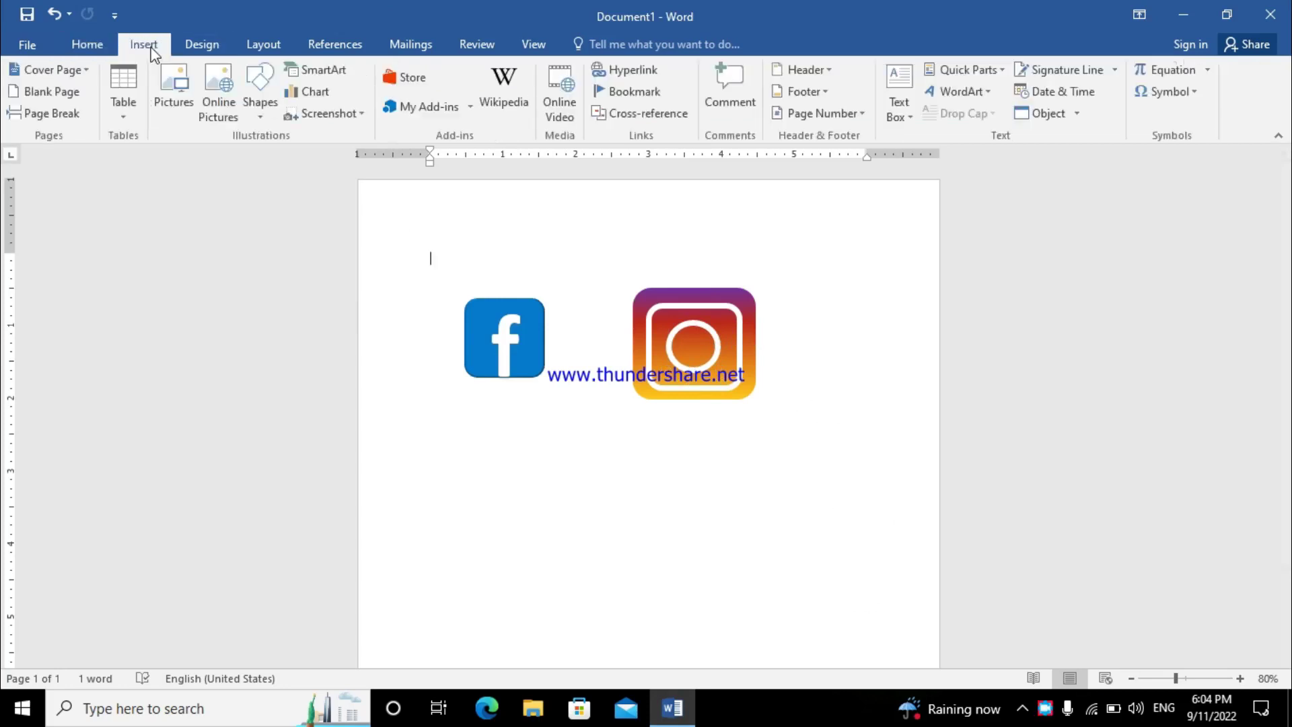
pyautogui.click(261, 111)
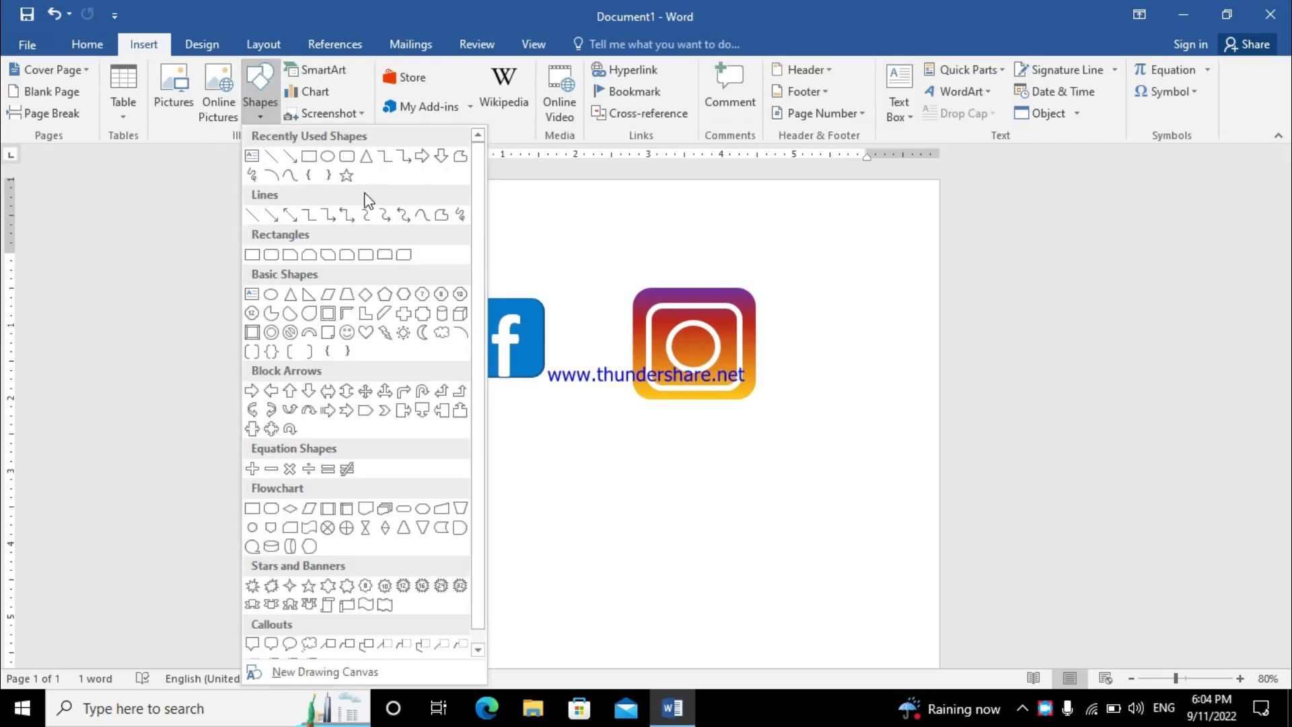
pyautogui.click(328, 159)
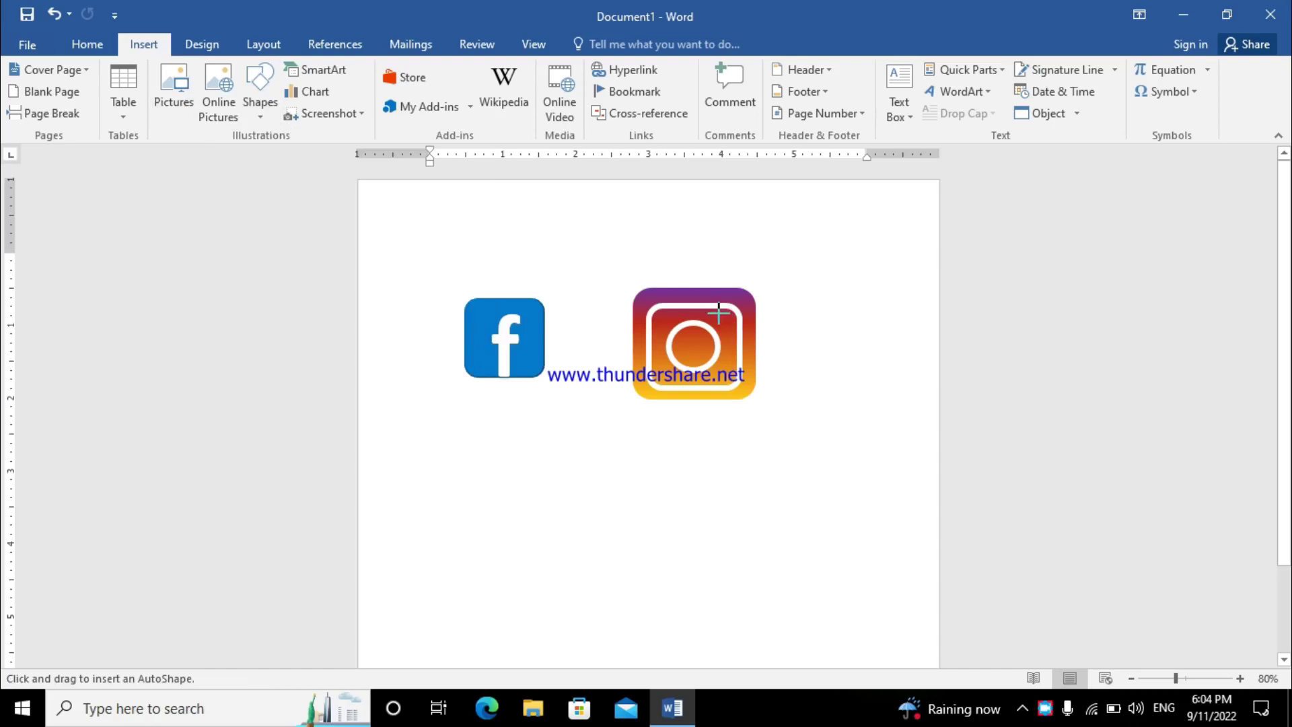
pyautogui.moveTo(717, 314); pyautogui.dragTo(733, 330)
pyautogui.click(464, 70)
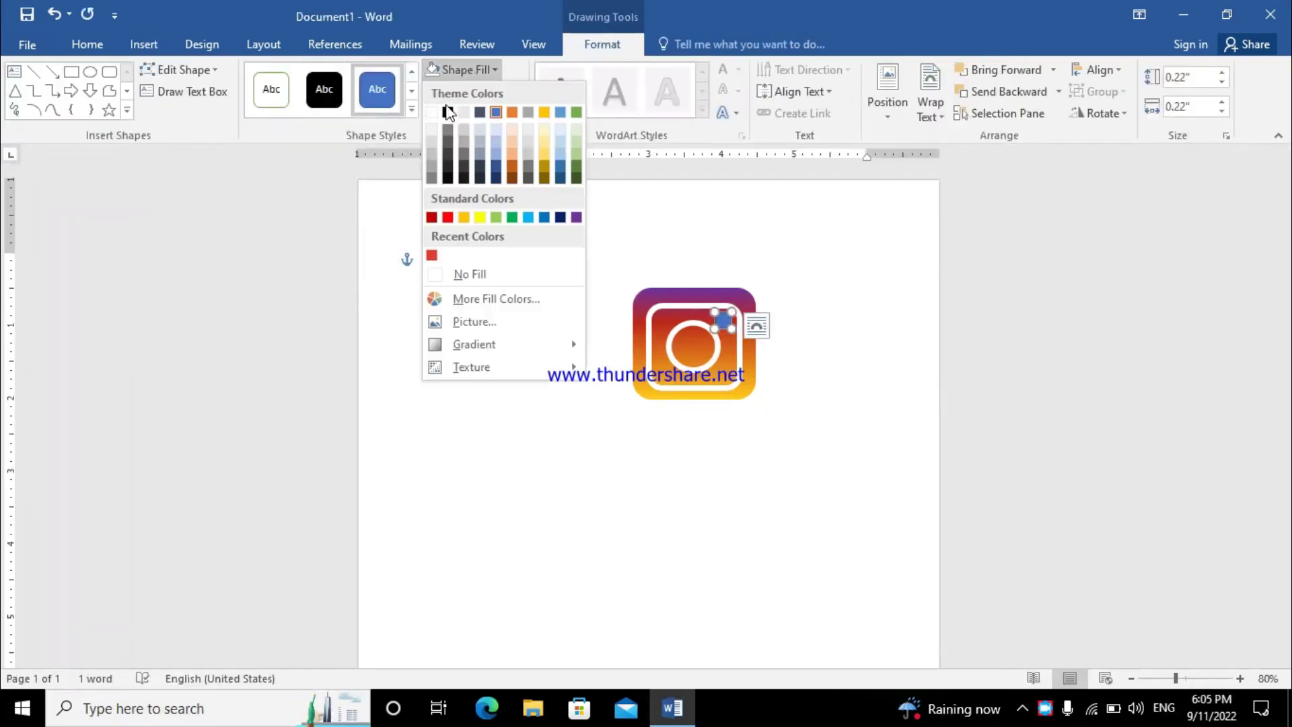
pyautogui.click(434, 113)
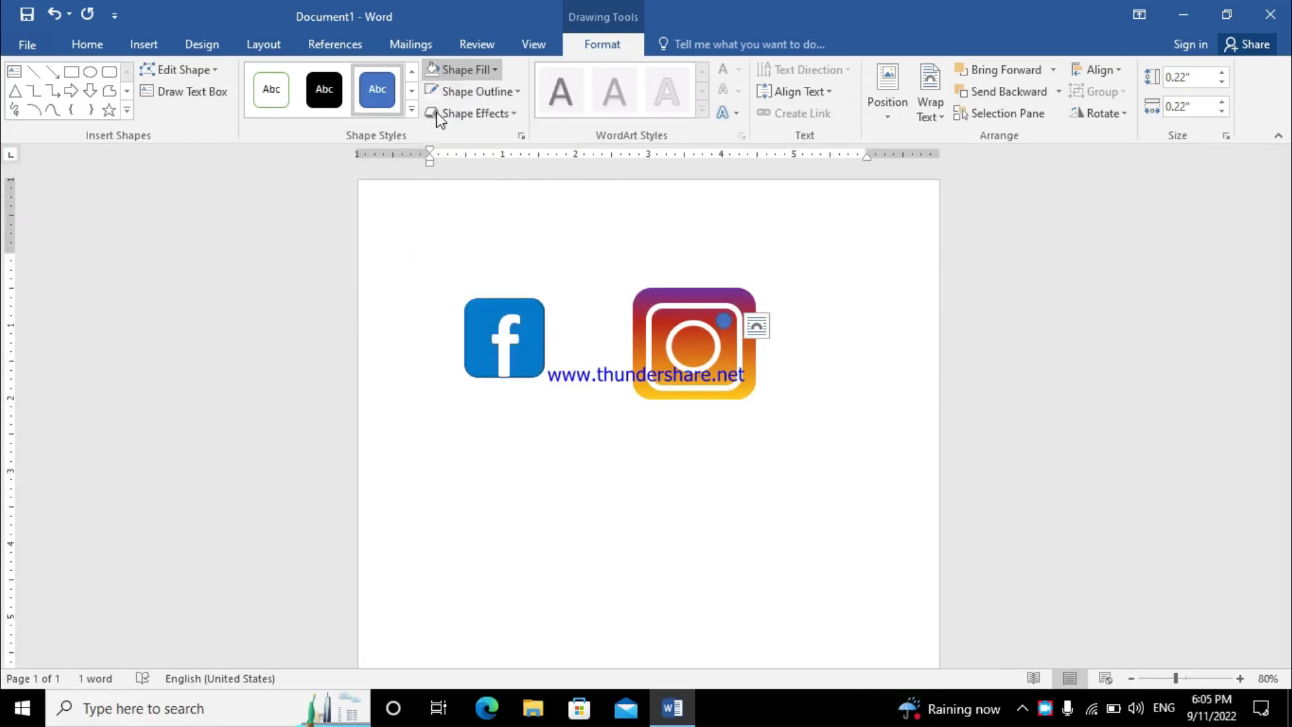
pyautogui.click(495, 95)
pyautogui.click(494, 296)
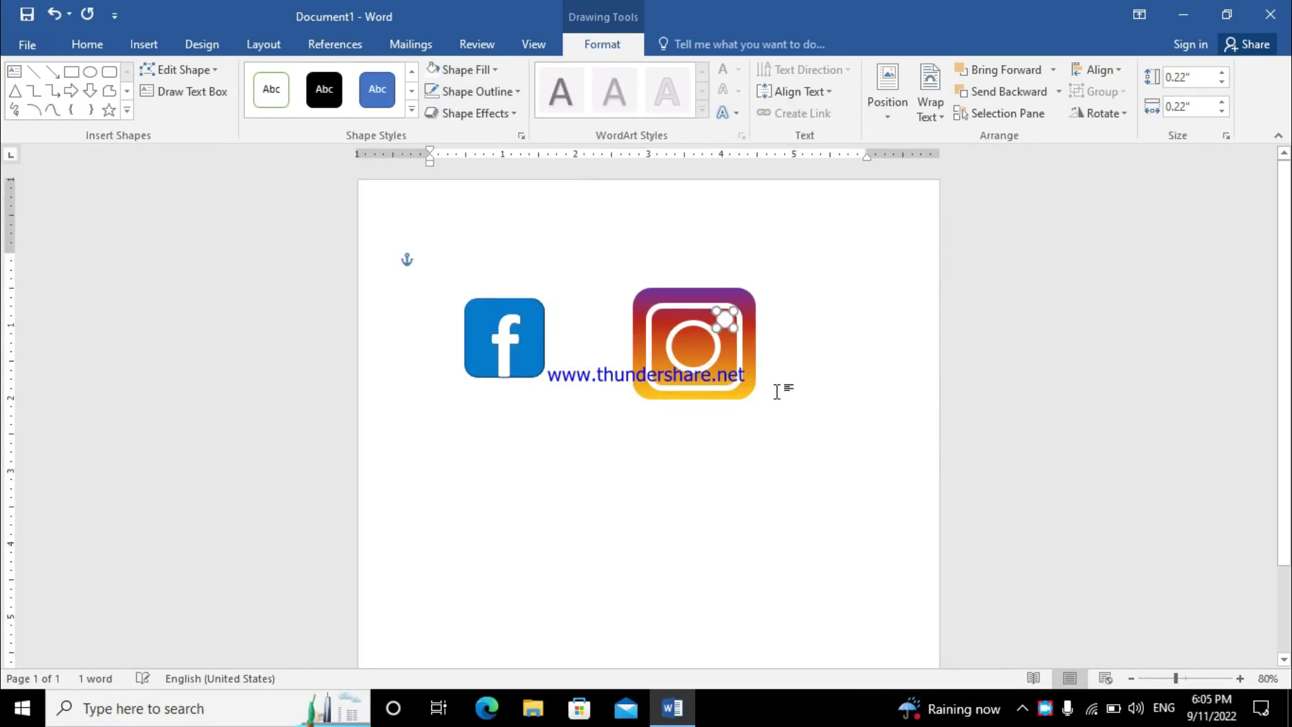
# - Deselect the dot and open the Insert Text Box gallery
pyautogui.click(705, 483)
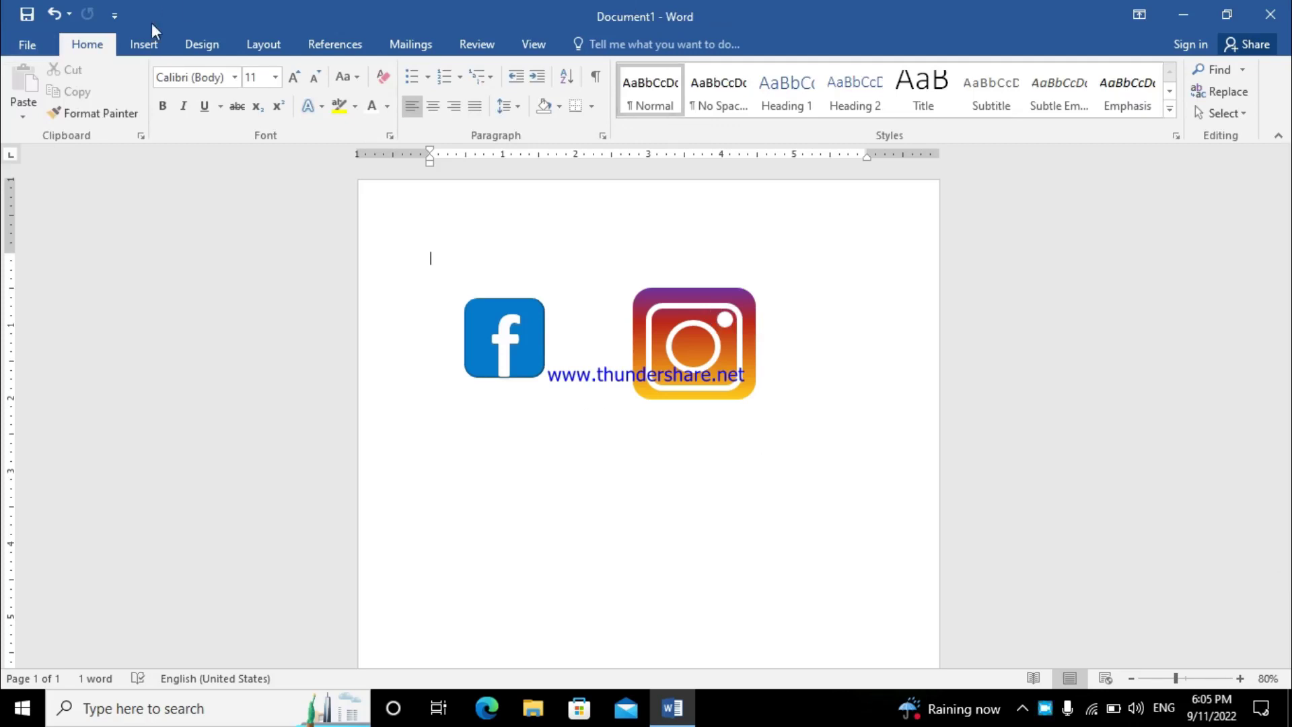
pyautogui.click(164, 43)
pyautogui.click(912, 121)
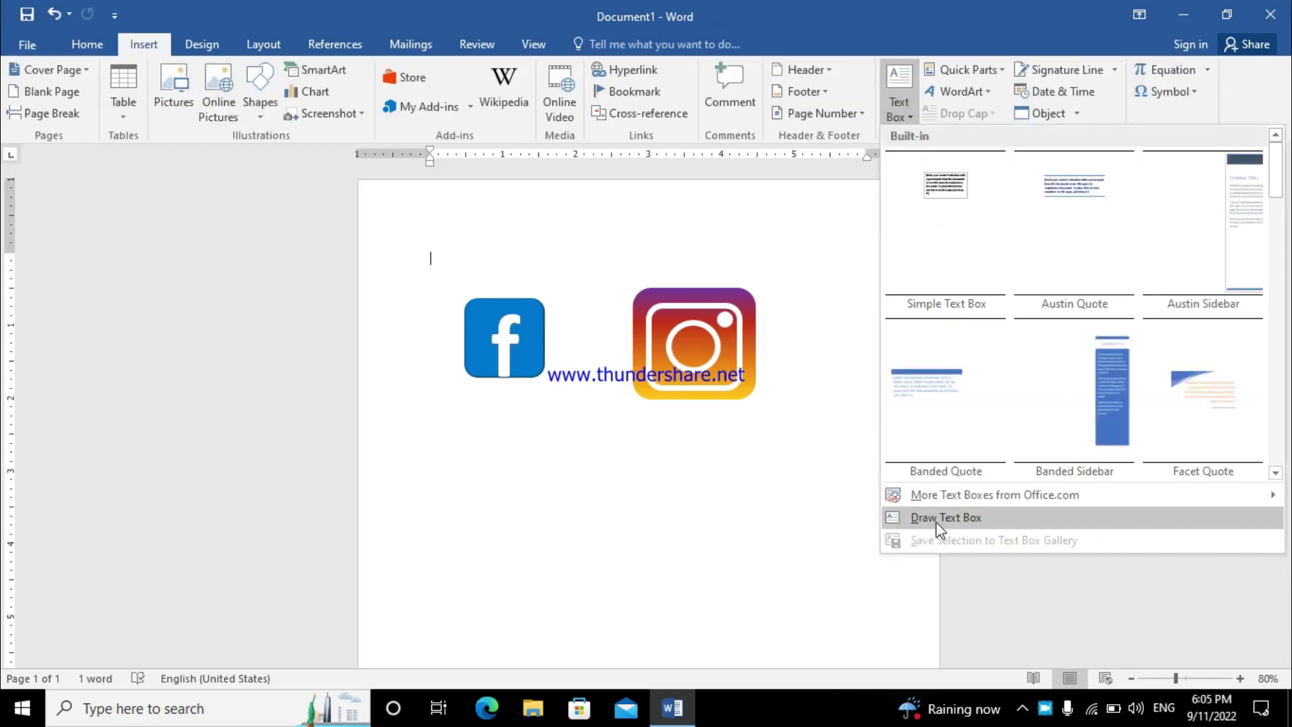
# - Draw a text box below the Facebook icon and type 'Facebook'
pyautogui.click(945, 517)
pyautogui.moveTo(461, 393); pyautogui.dragTo(551, 424)
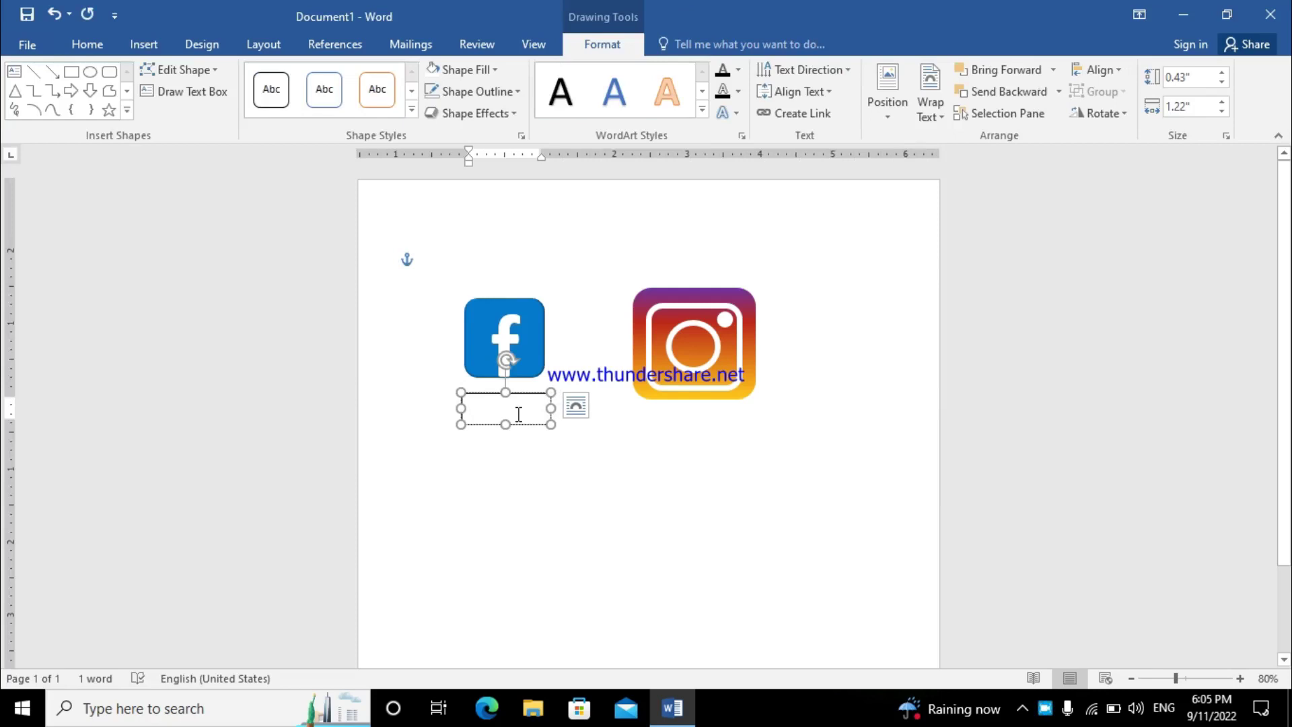
pyautogui.write('FA')
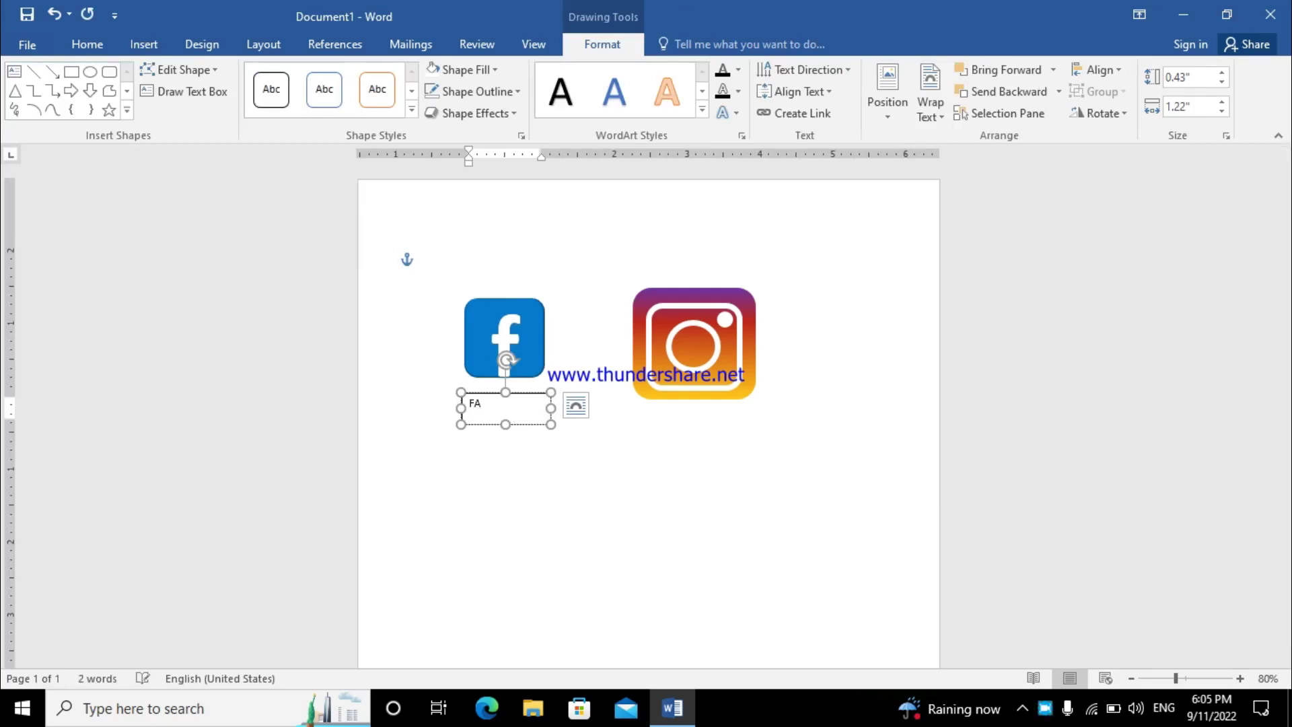
pyautogui.press('BackSpace')
pyautogui.write('a')
pyautogui.press('BackSpace')
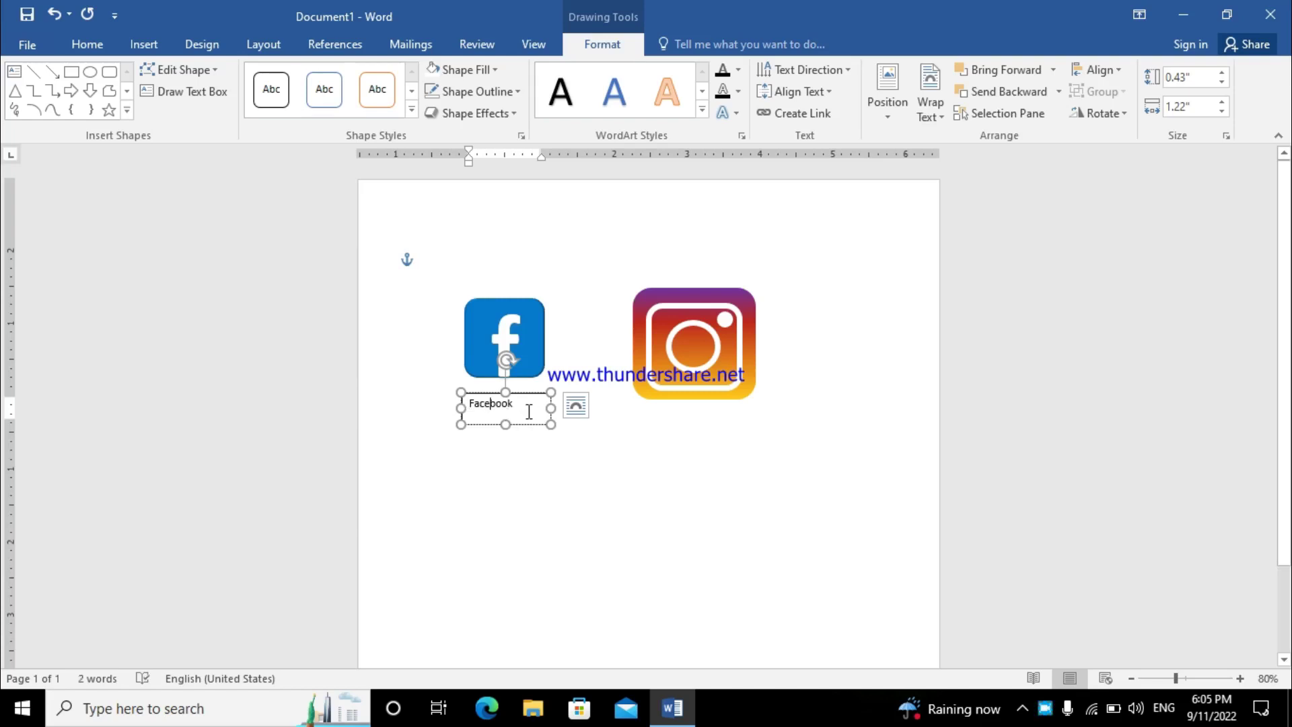
# - Enlarge the Facebook caption text to 18 pt
pyautogui.moveTo(528, 412); pyautogui.dragTo(445, 406)
pyautogui.click(91, 42)
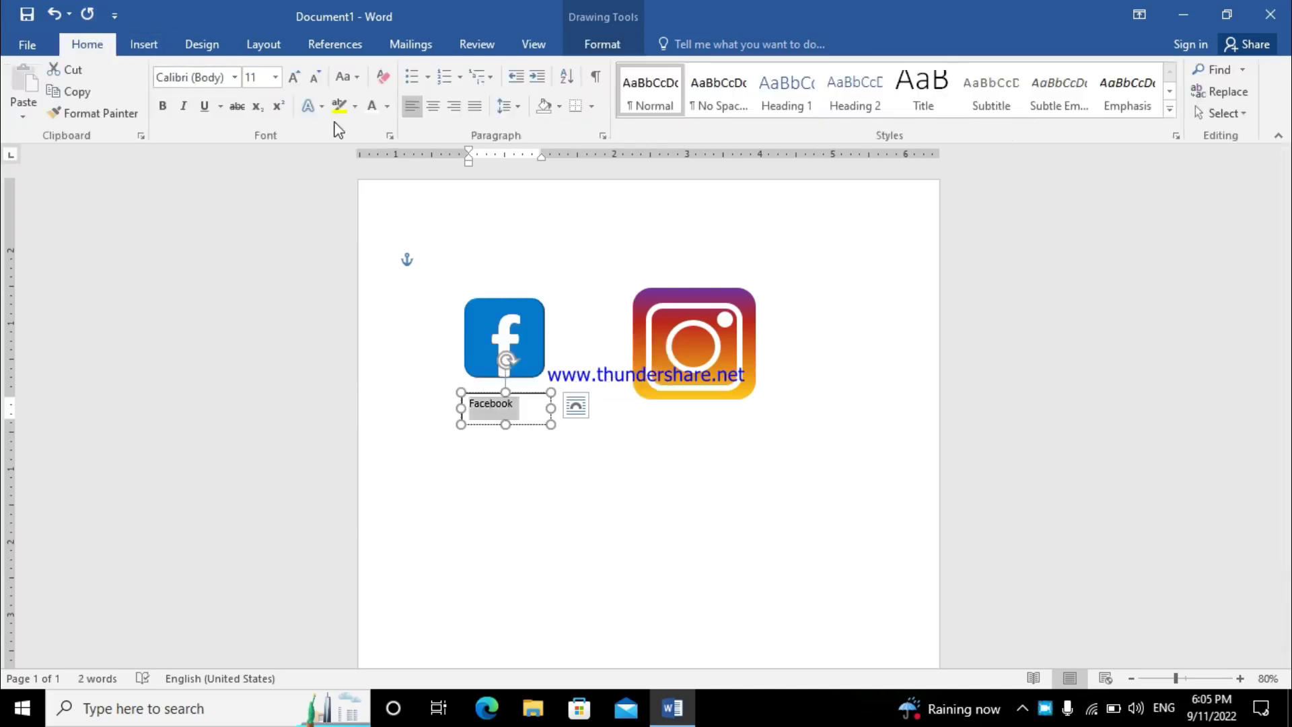
pyautogui.click(293, 77)
pyautogui.click(293, 76)
pyautogui.click(293, 76)
pyautogui.click(294, 77)
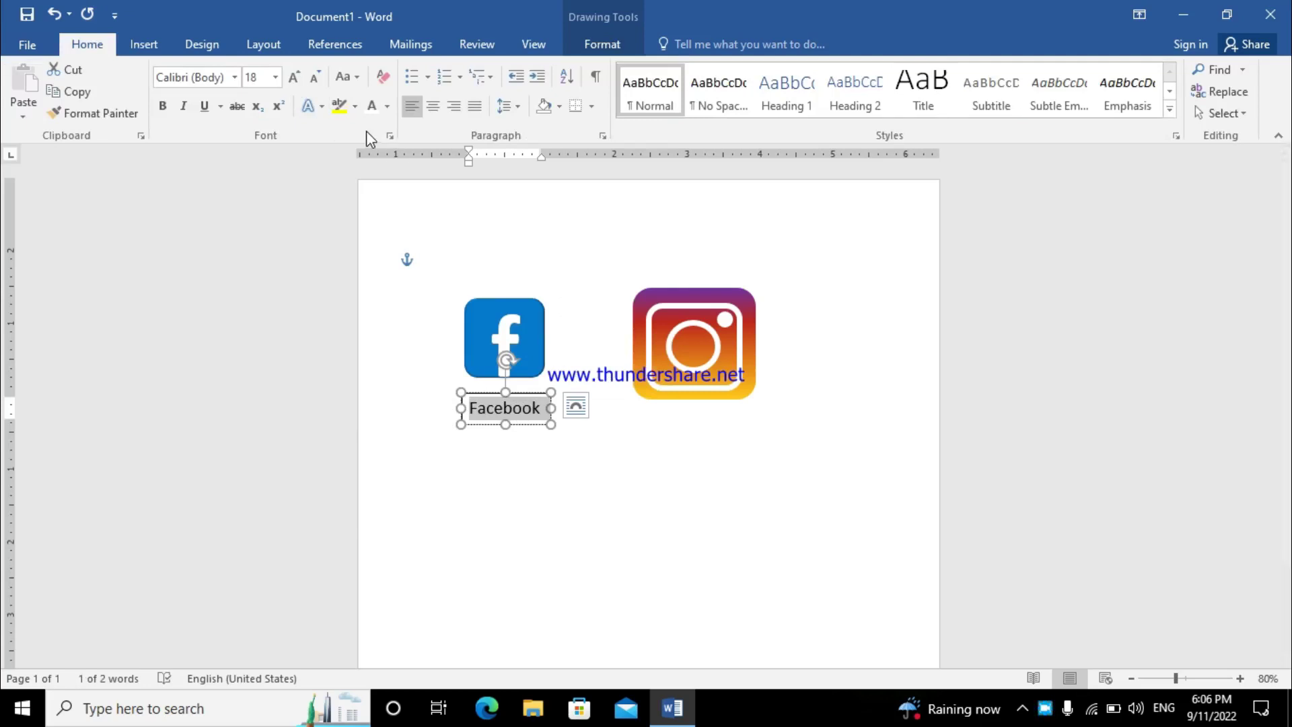
pyautogui.moveTo(505, 408)
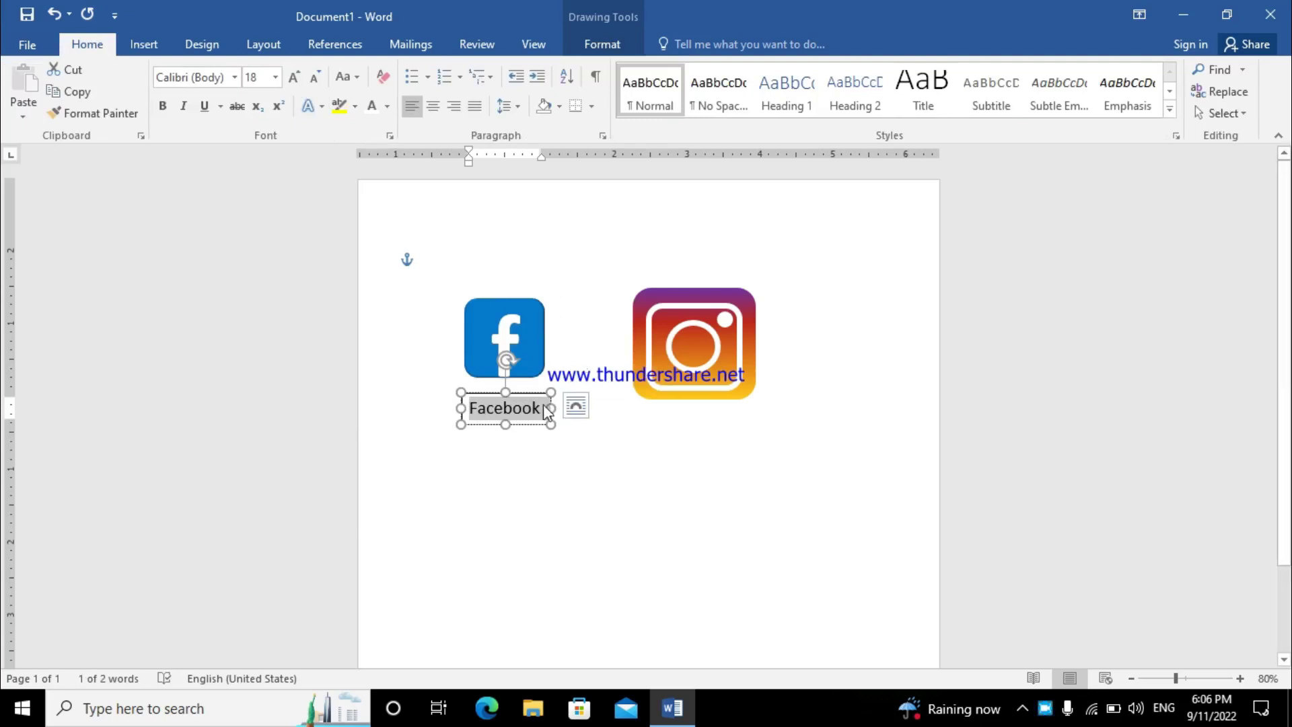
# - Move the caption box up under the icon and set its outline to No Outline
pyautogui.click(536, 395)
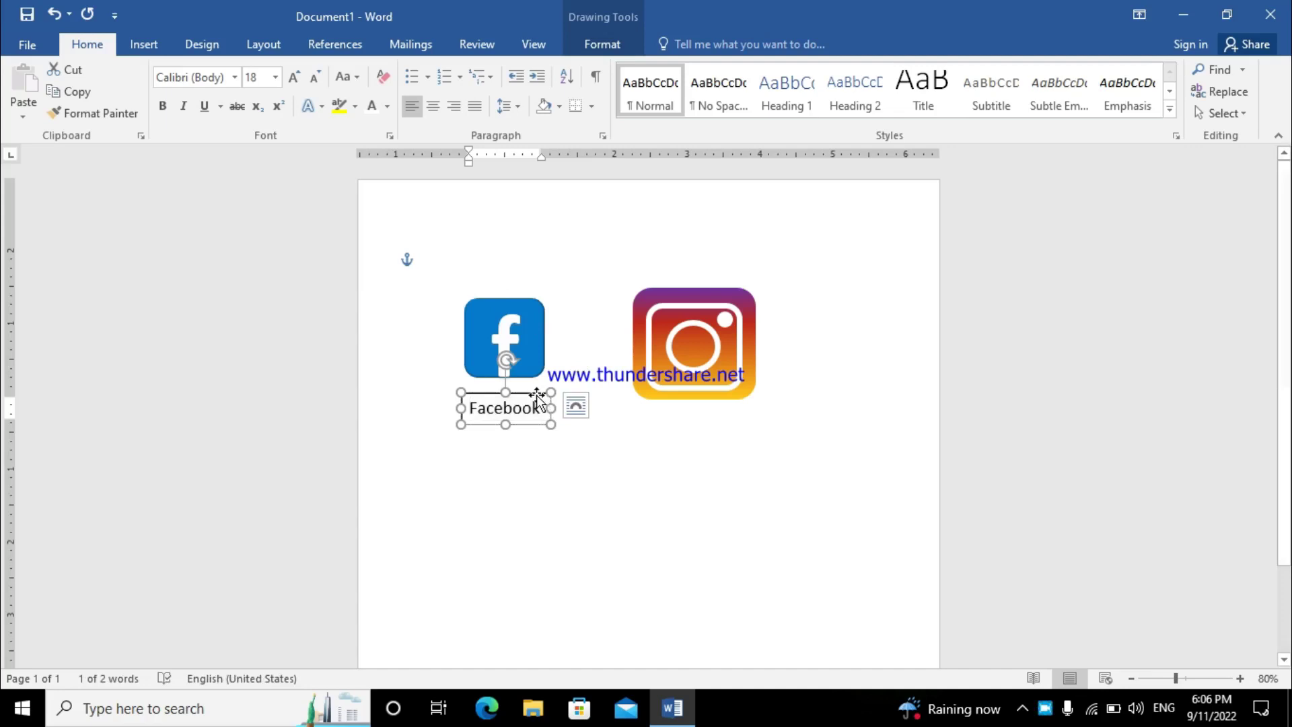
pyautogui.moveTo(543, 394); pyautogui.dragTo(543, 383)
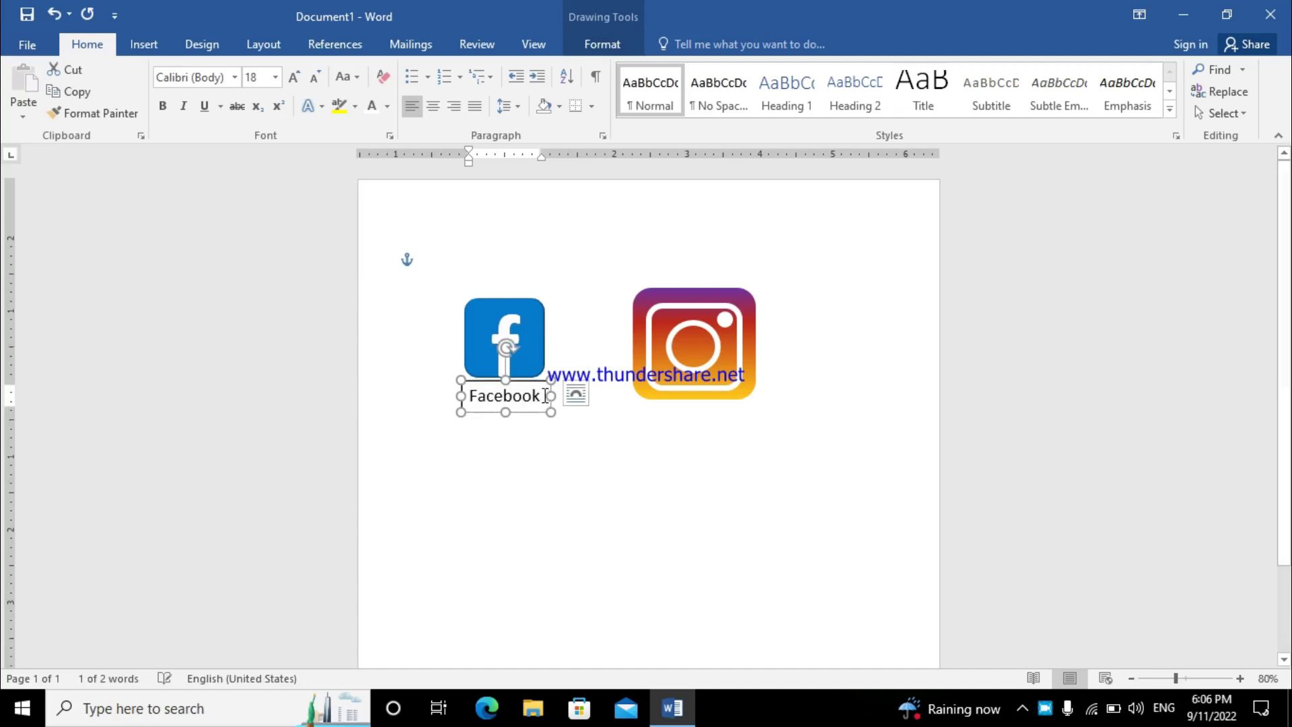
pyautogui.click(610, 45)
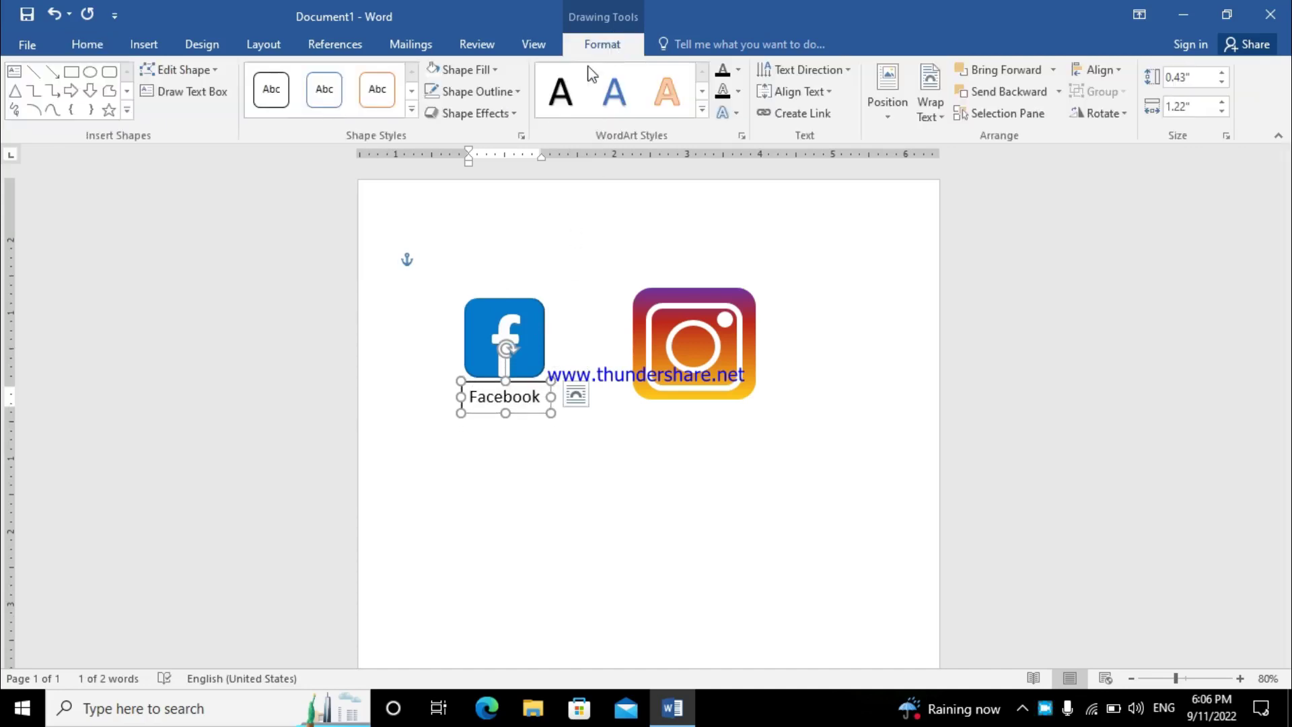
pyautogui.click(518, 92)
pyautogui.click(478, 296)
pyautogui.click(518, 441)
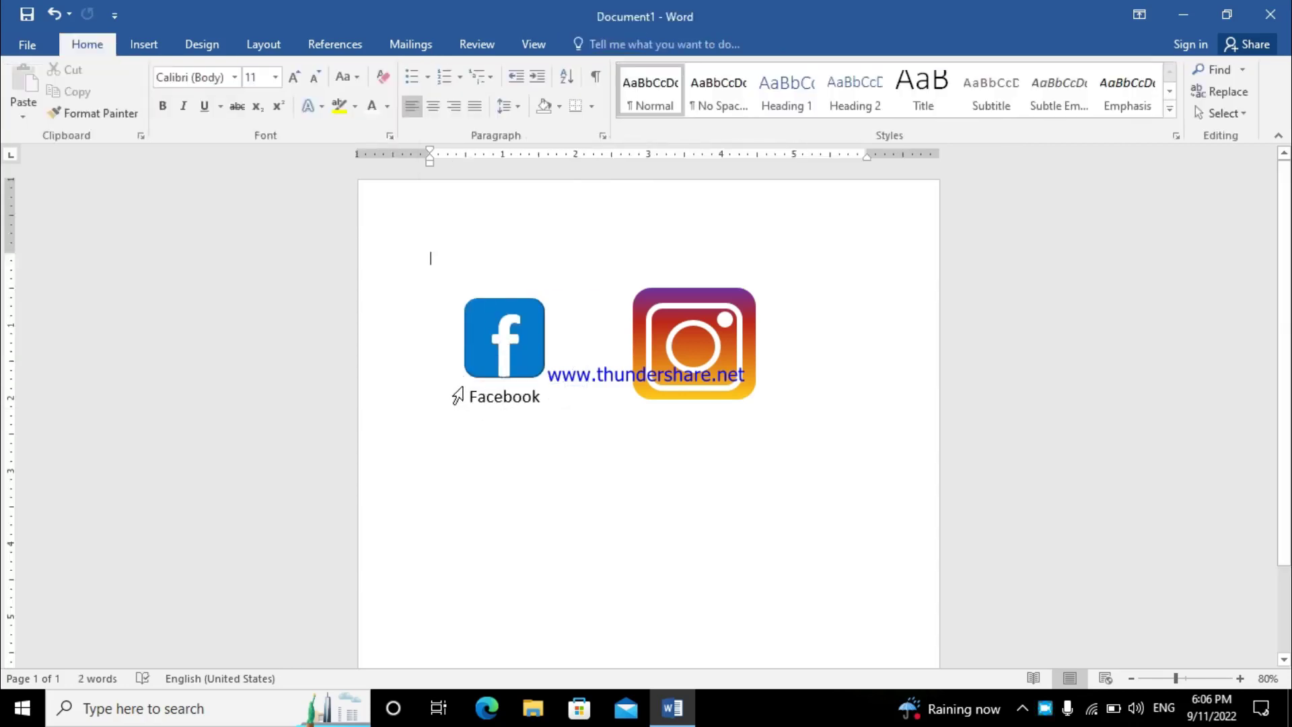
# - Draw a text box below the Instagram icon and type 'Instagram'
pyautogui.click(154, 46)
pyautogui.click(899, 108)
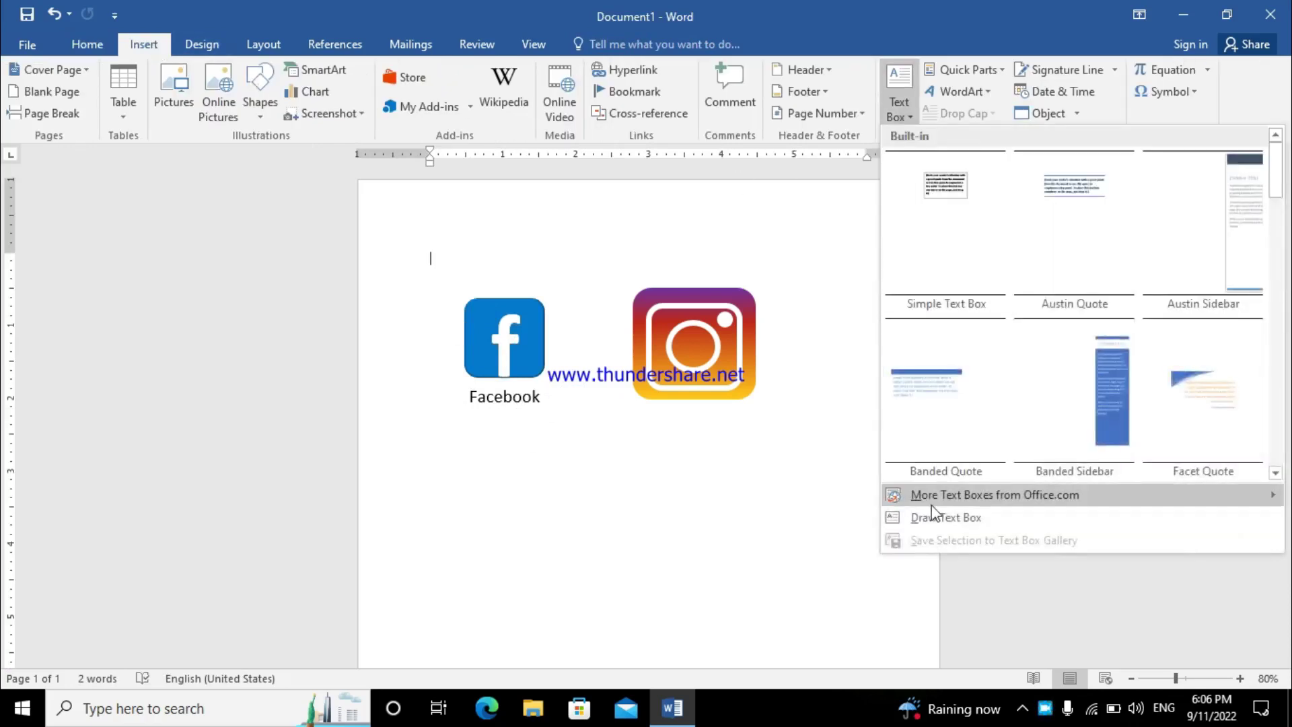
pyautogui.click(905, 511)
pyautogui.moveTo(657, 410); pyautogui.dragTo(764, 440)
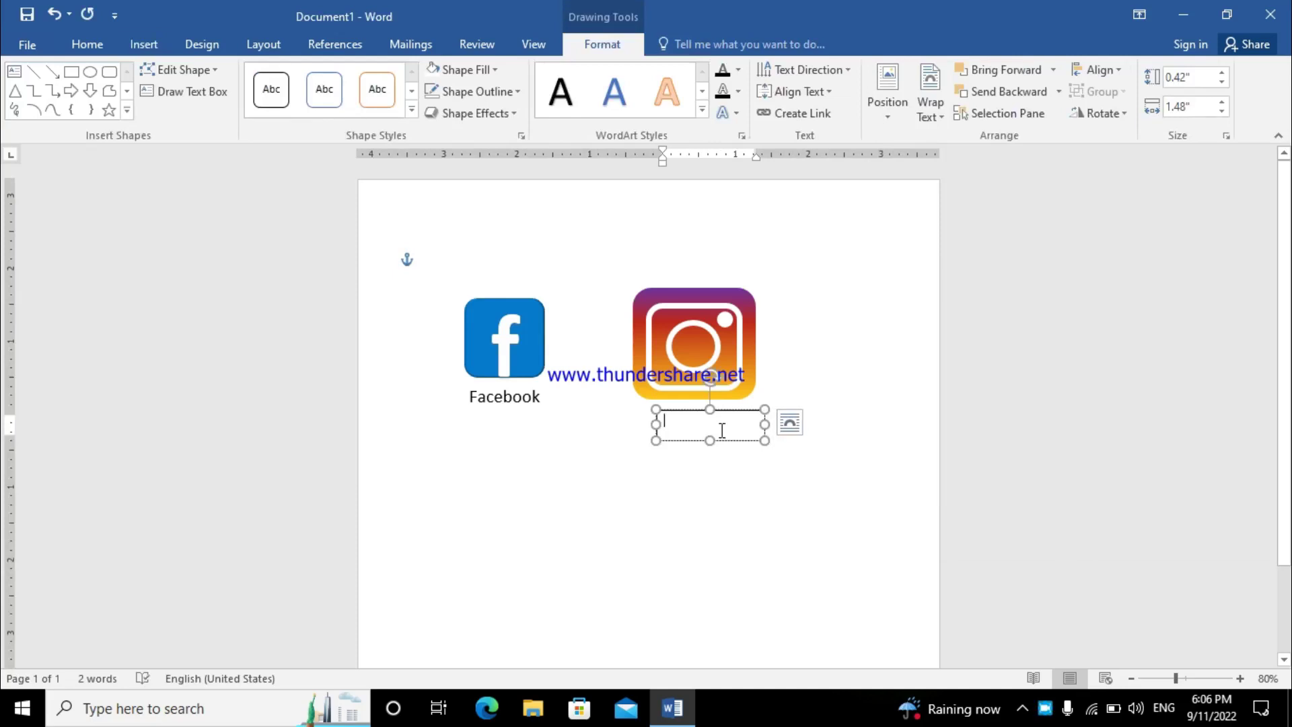
pyautogui.write('I')
pyautogui.write('nstag')
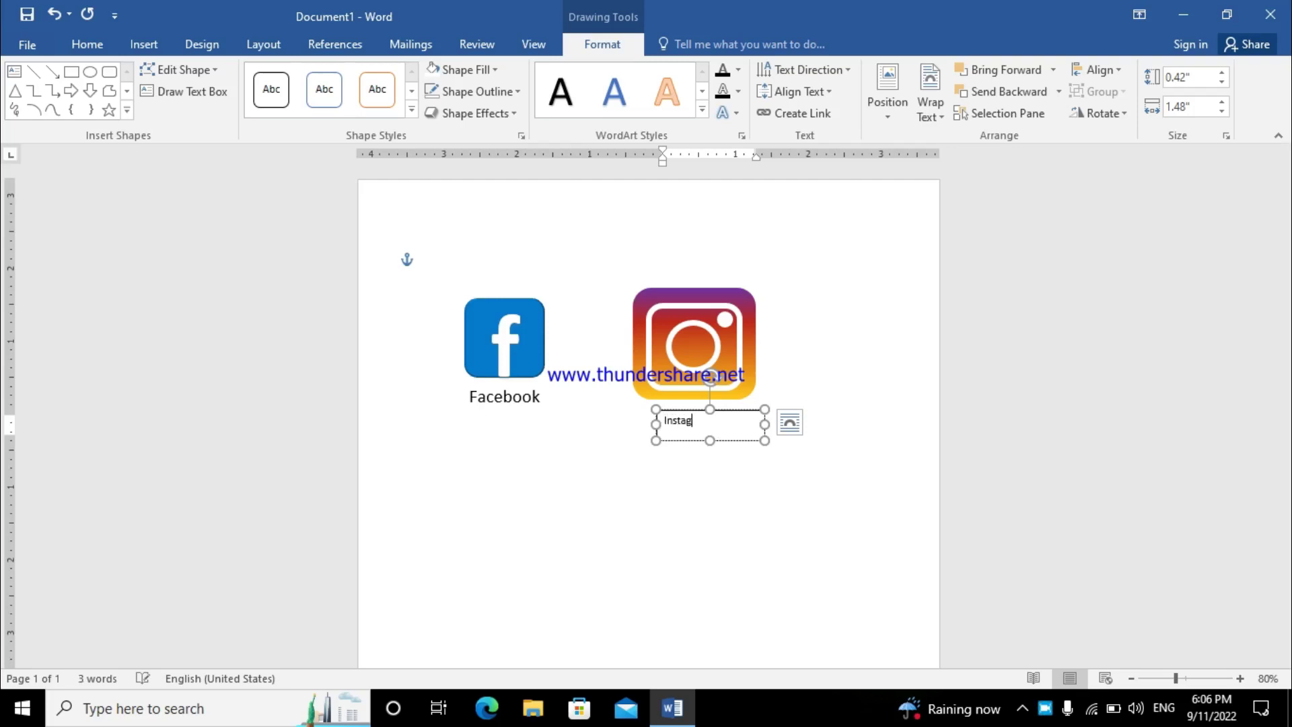
pyautogui.write('ra')
# - Enlarge and centre the Instagram text, position the box, and remove its outline
pyautogui.hotkey('ctrl', 'a')
pyautogui.hotkey('ctrl', ']')
pyautogui.hotkey('ctrl', ']')
pyautogui.hotkey('ctrl', ']')
pyautogui.hotkey('ctrl', ']')
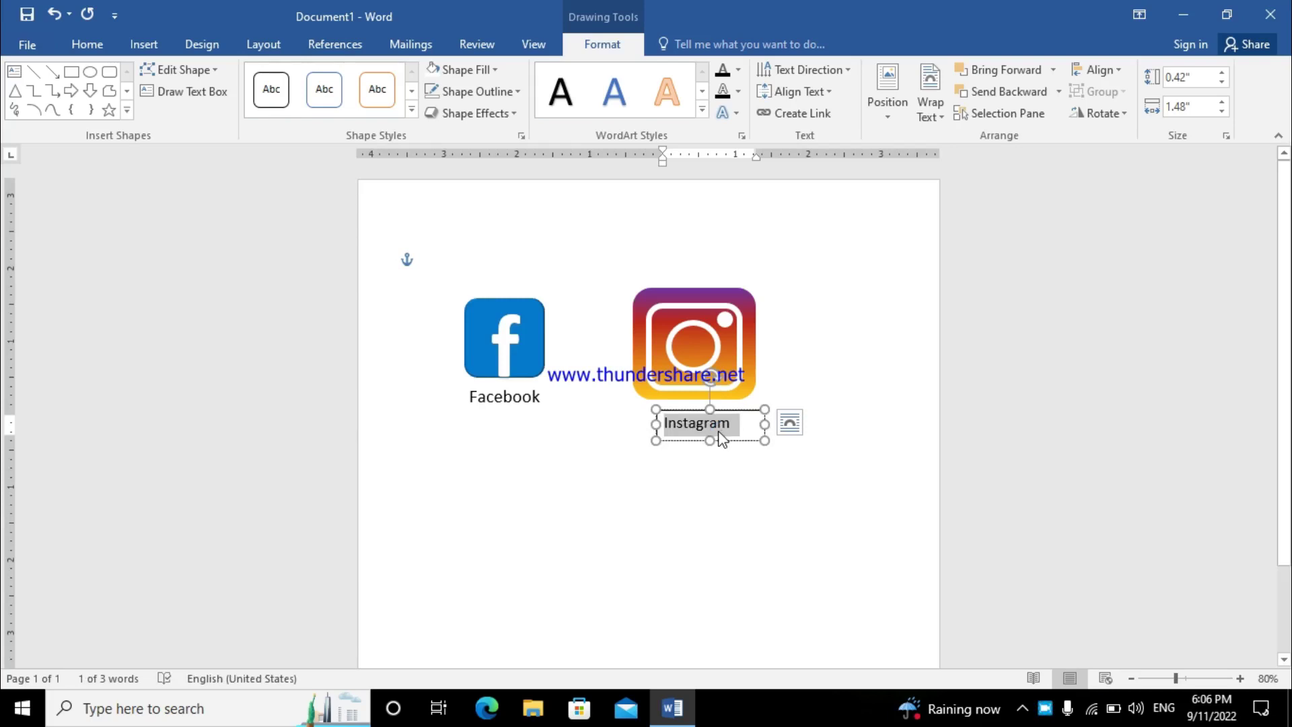
pyautogui.hotkey('ctrl', 'e')
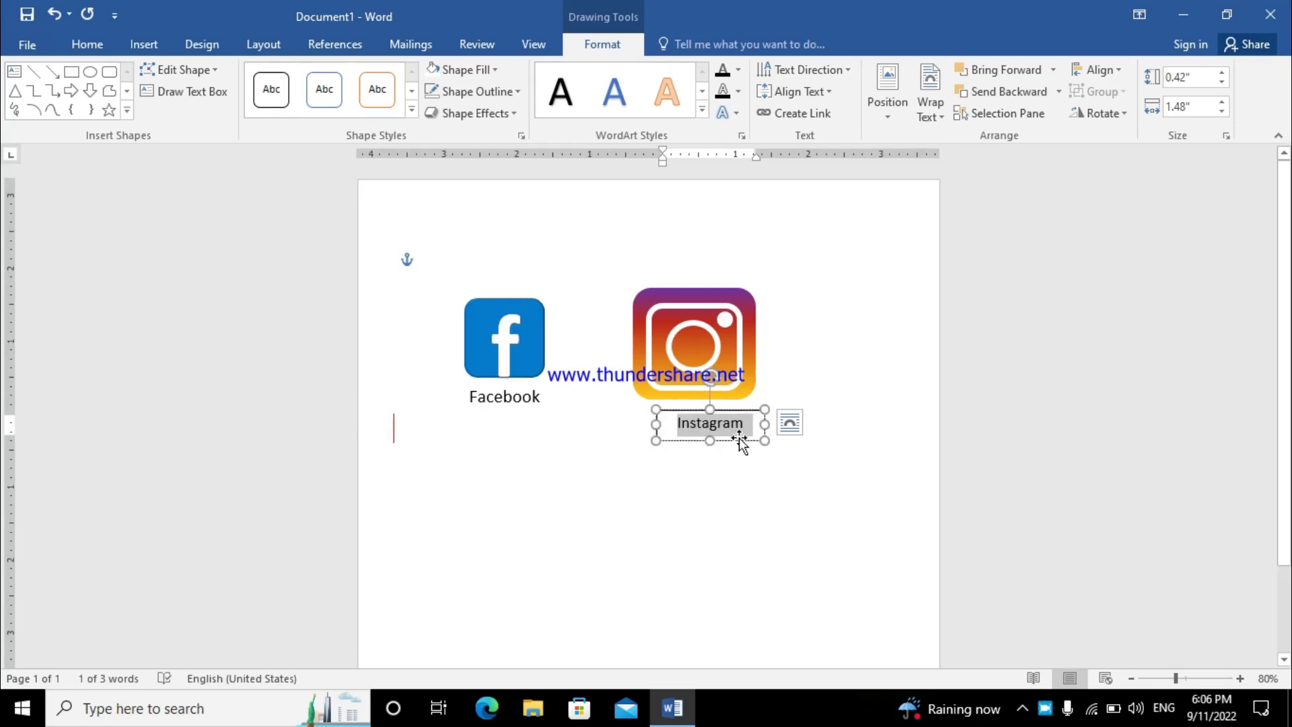
pyautogui.moveTo(740, 444); pyautogui.dragTo(724, 441)
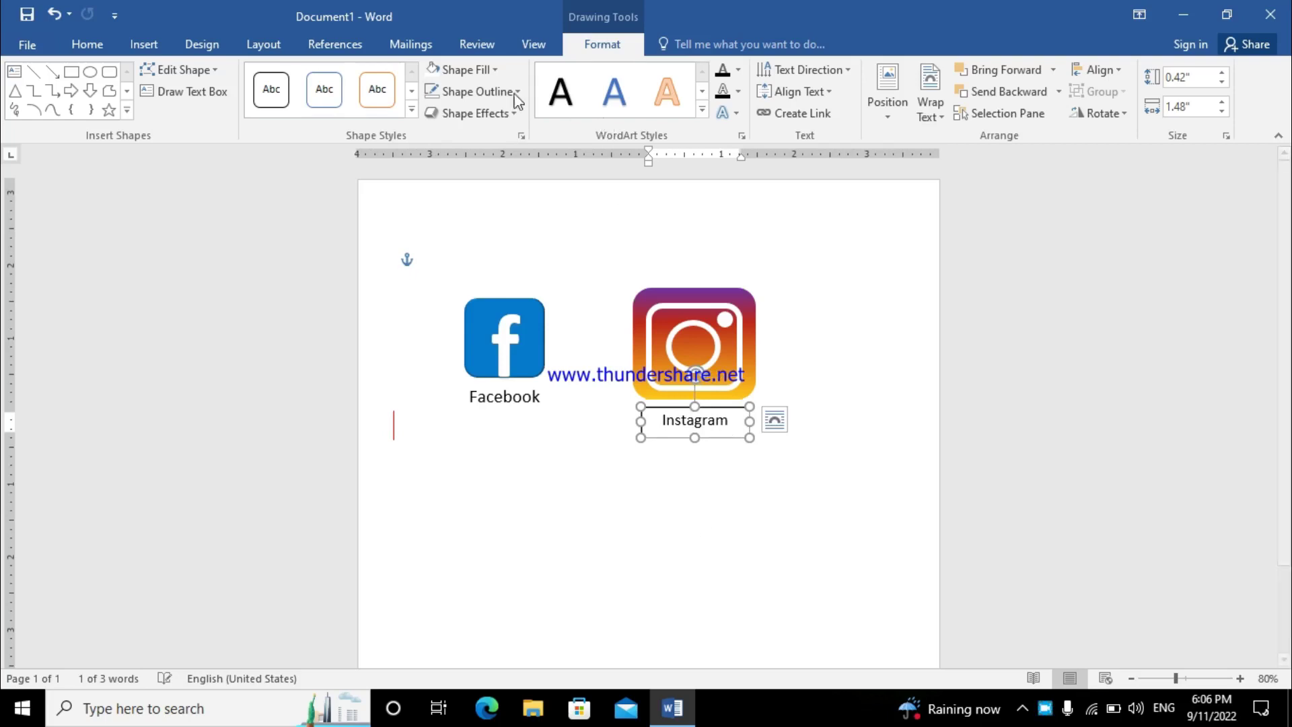
pyautogui.click(485, 91)
pyautogui.click(482, 294)
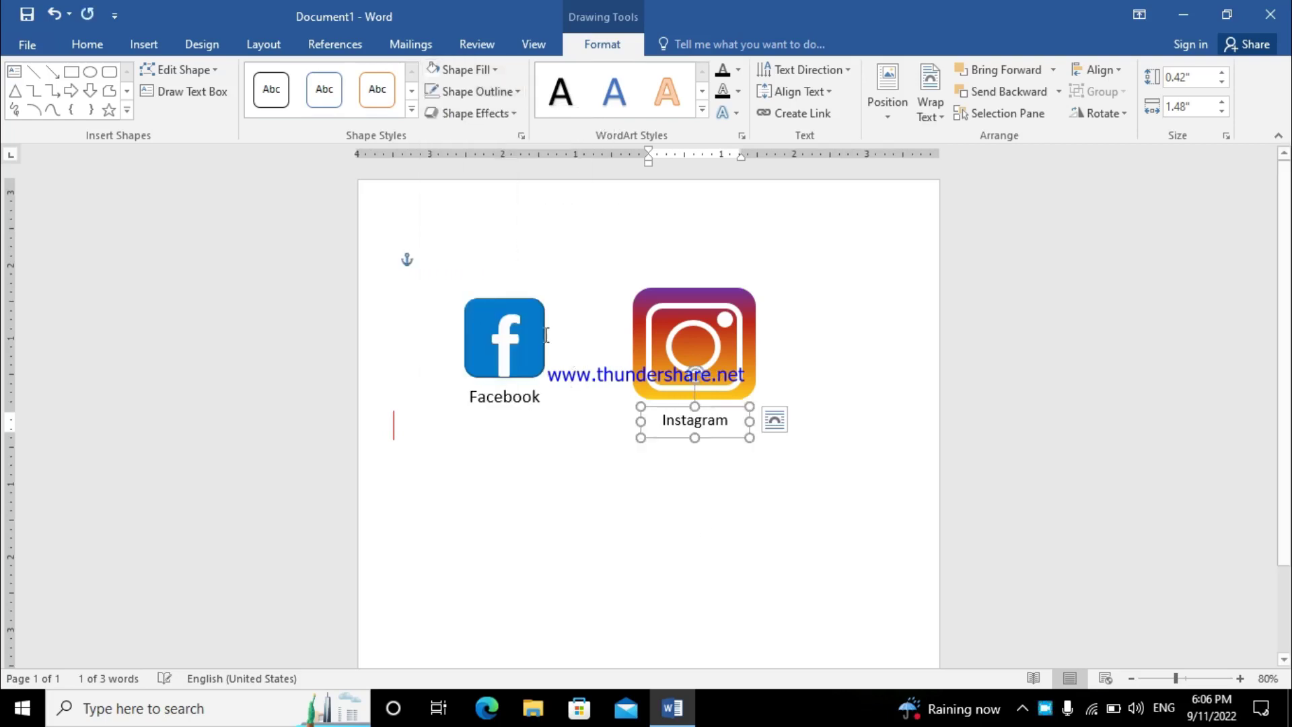
pyautogui.moveTo(729, 420); pyautogui.dragTo(659, 420)
pyautogui.click(105, 45)
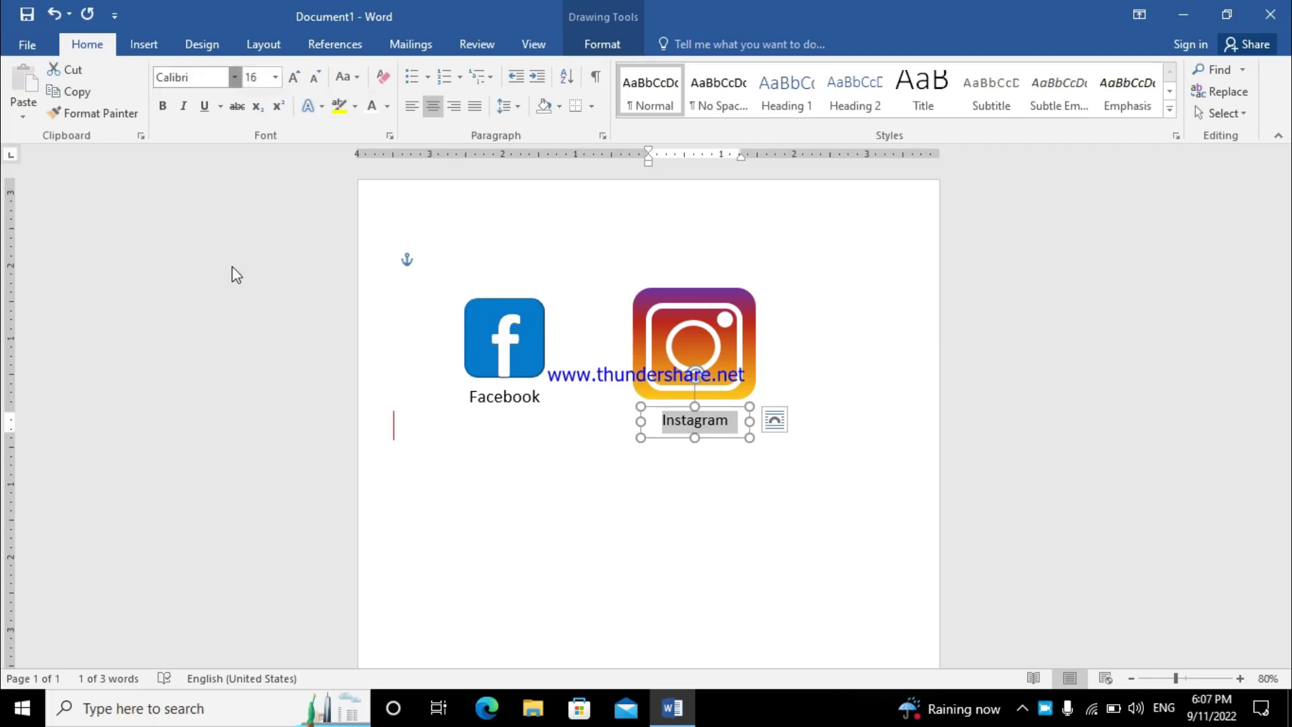
# - Change the Instagram caption's font to Calisto MT
pyautogui.click(234, 77)
pyautogui.scroll(-2, 263, 400)
pyautogui.scroll(-1, 263, 400)
pyautogui.scroll(-4, 263, 397)
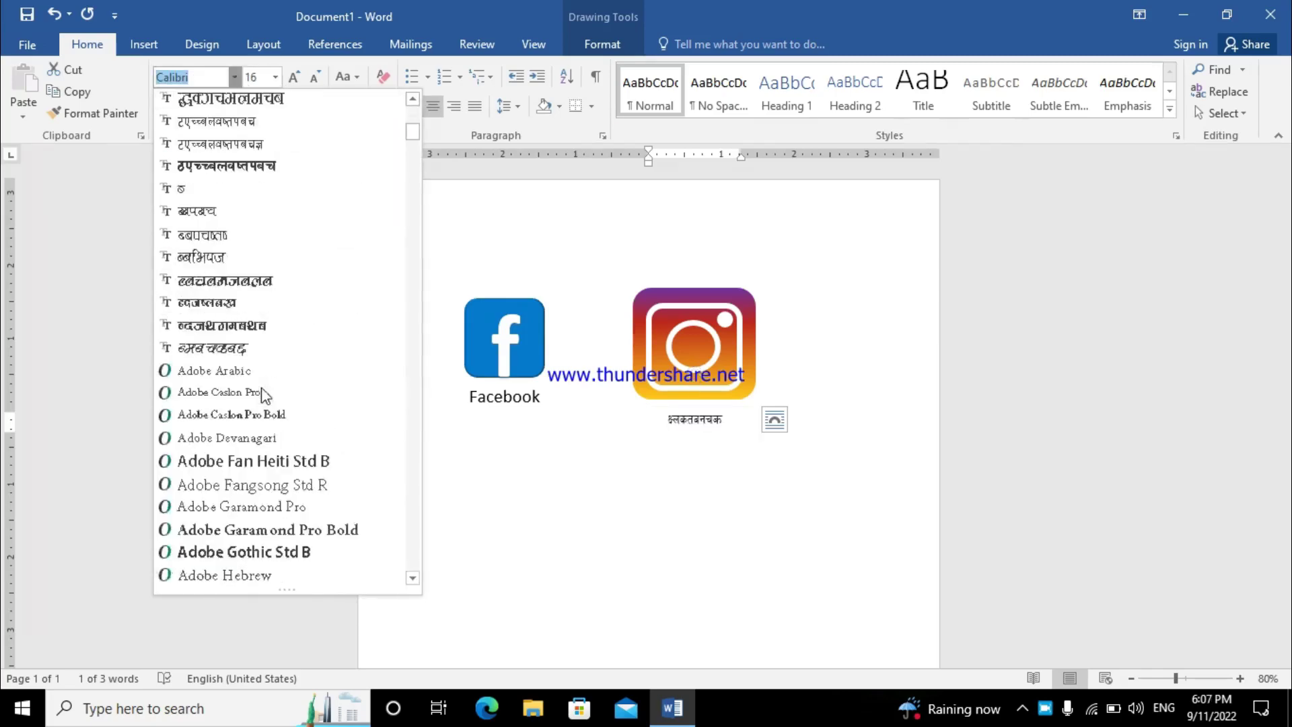
pyautogui.scroll(-3, 263, 397)
pyautogui.scroll(-3, 265, 396)
pyautogui.scroll(-2, 264, 395)
pyautogui.scroll(-7, 264, 396)
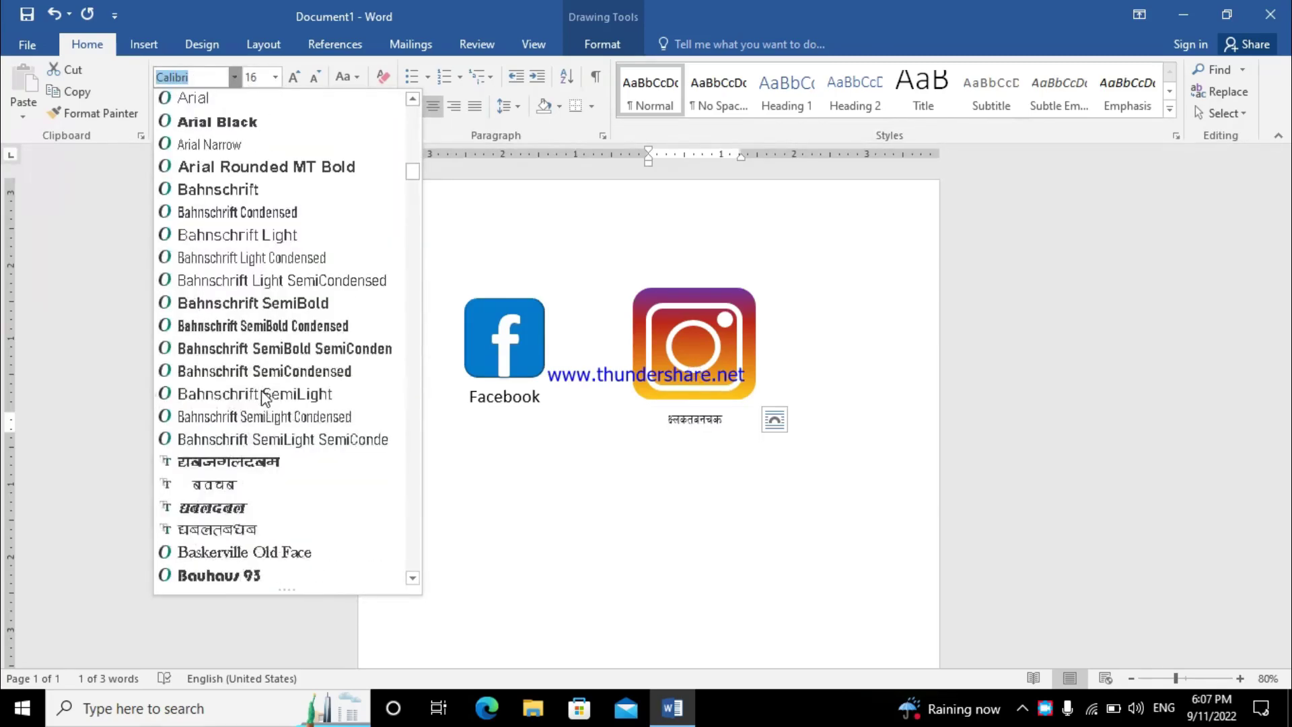
pyautogui.scroll(-5, 264, 397)
pyautogui.scroll(-4, 265, 397)
pyautogui.scroll(-4, 265, 397)
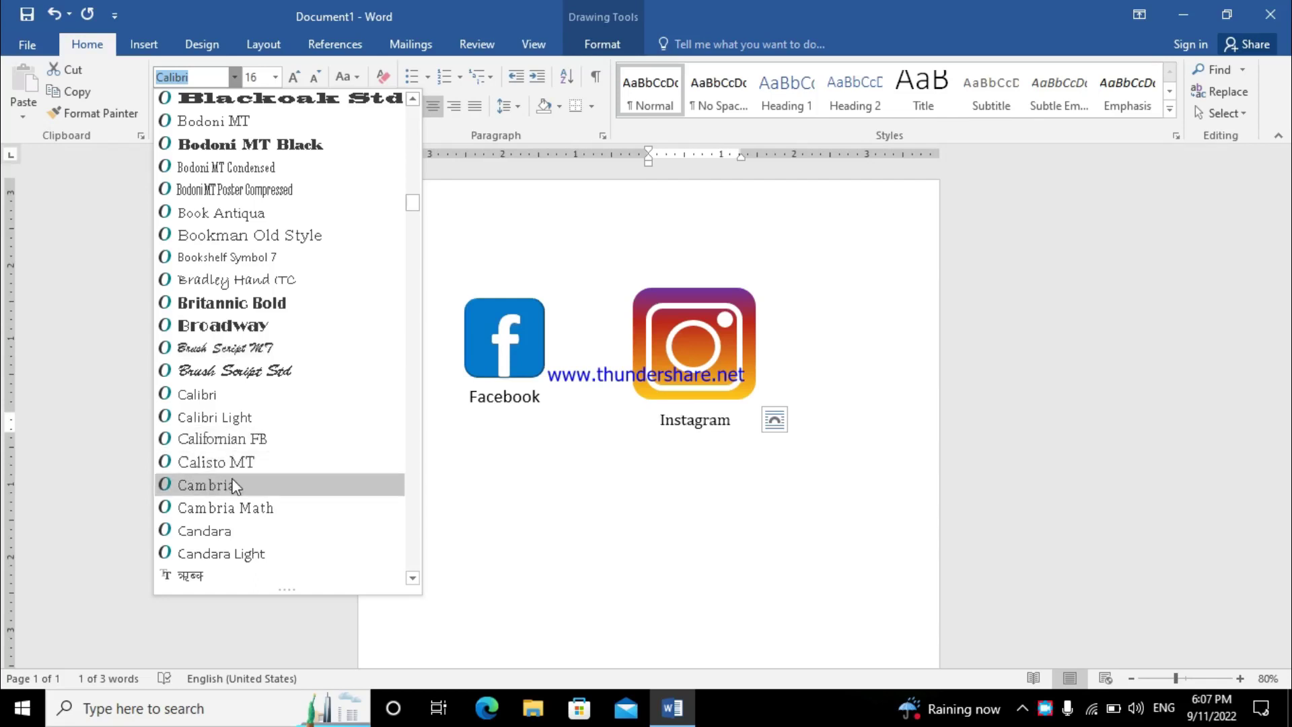
pyautogui.click(241, 463)
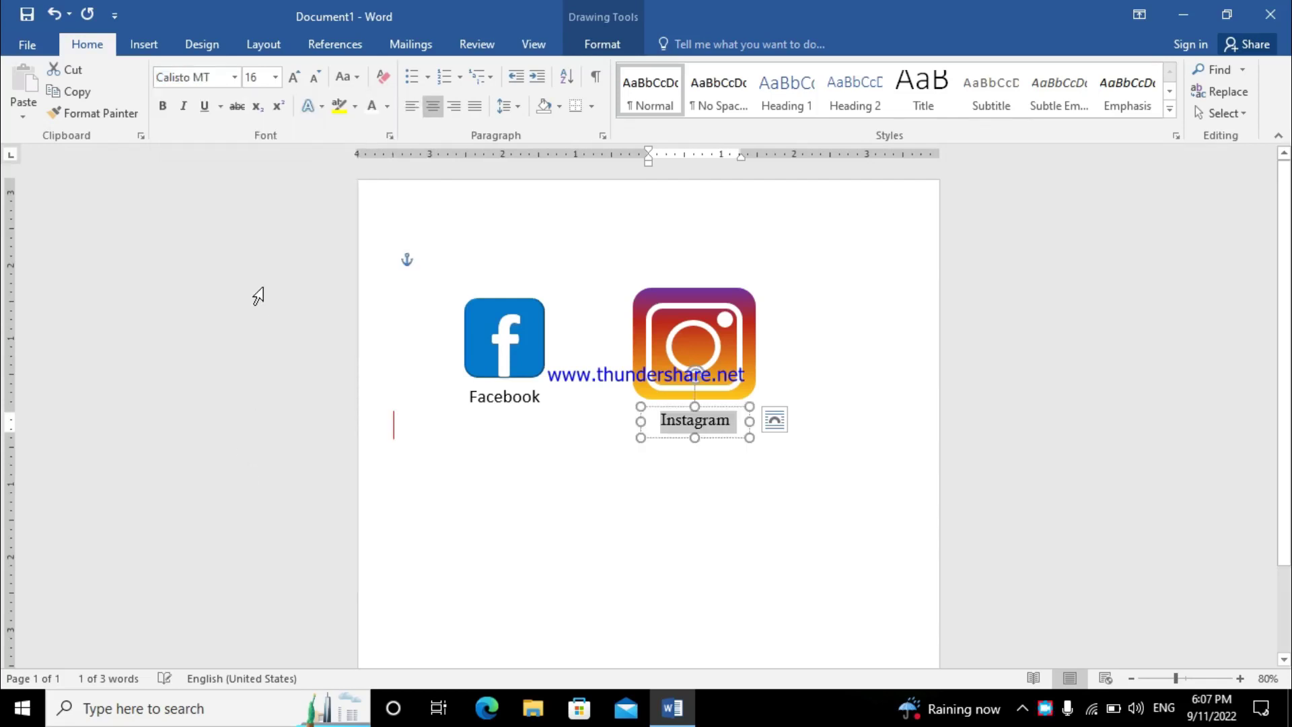
# - Make the caption italic at size 20, then go to the File backstage view
pyautogui.click(184, 106)
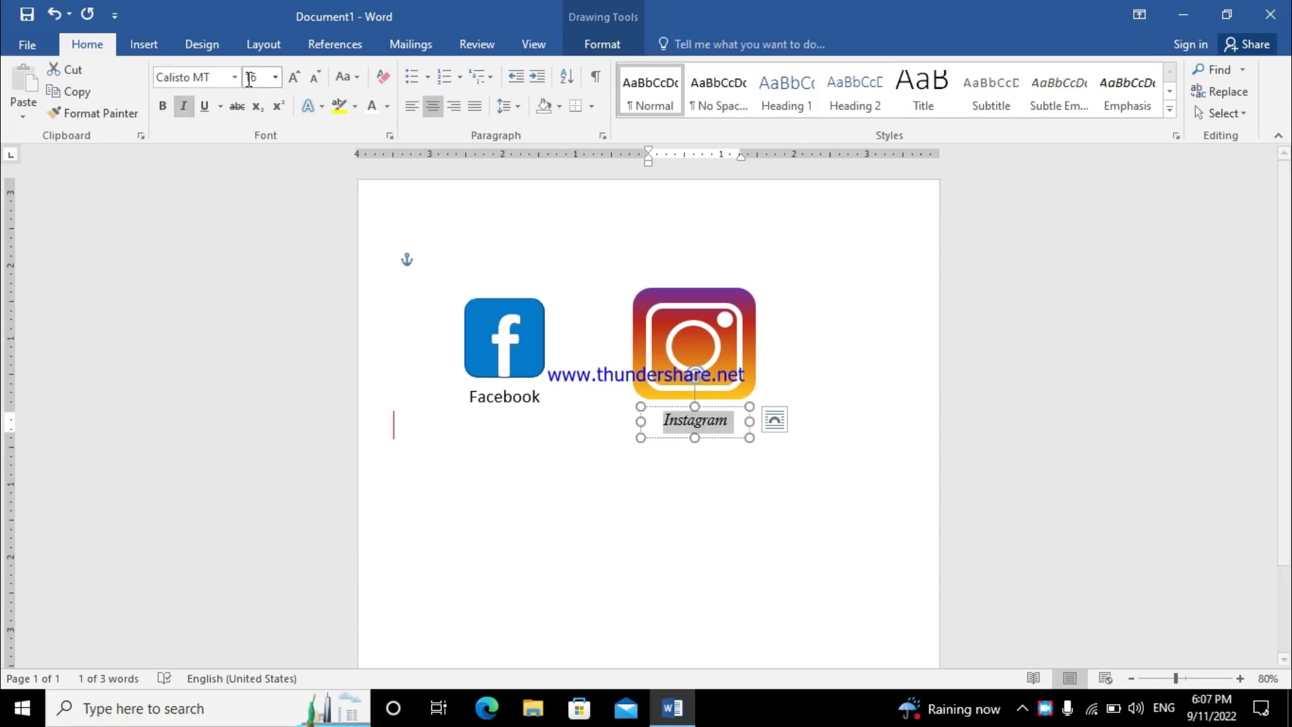
pyautogui.click(294, 77)
pyautogui.click(294, 77)
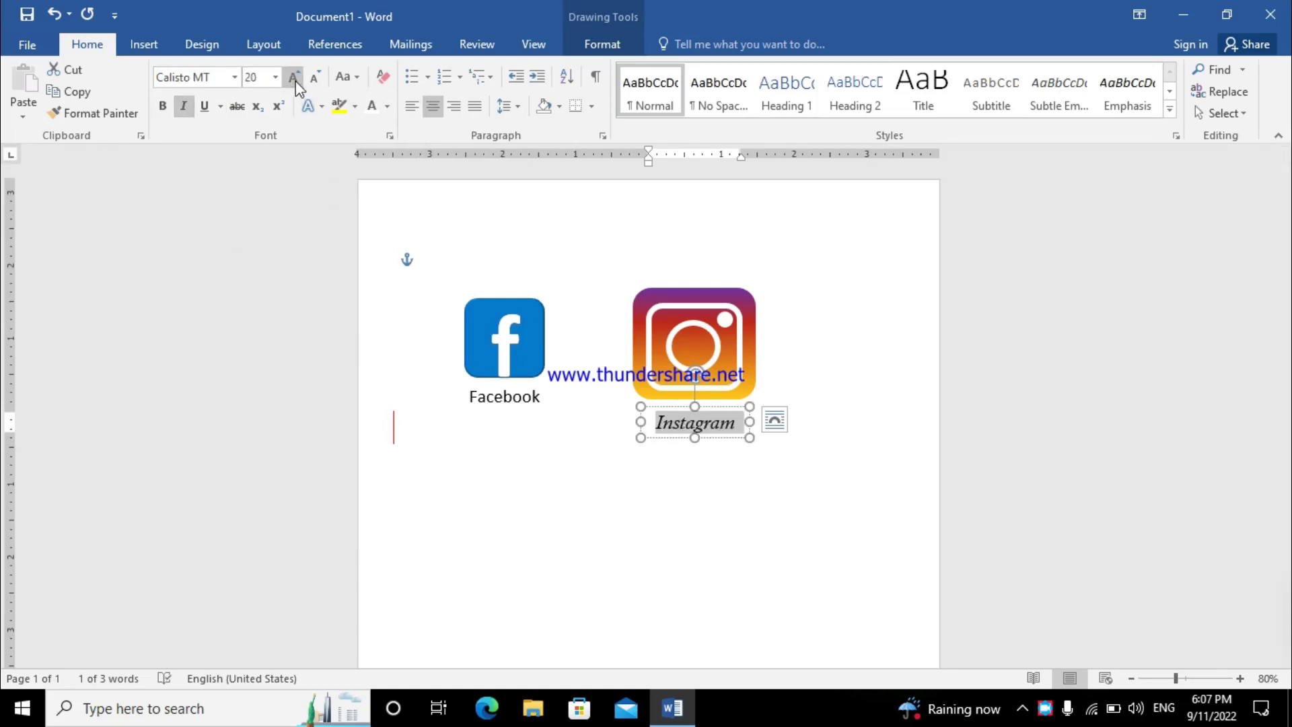
pyautogui.click(663, 483)
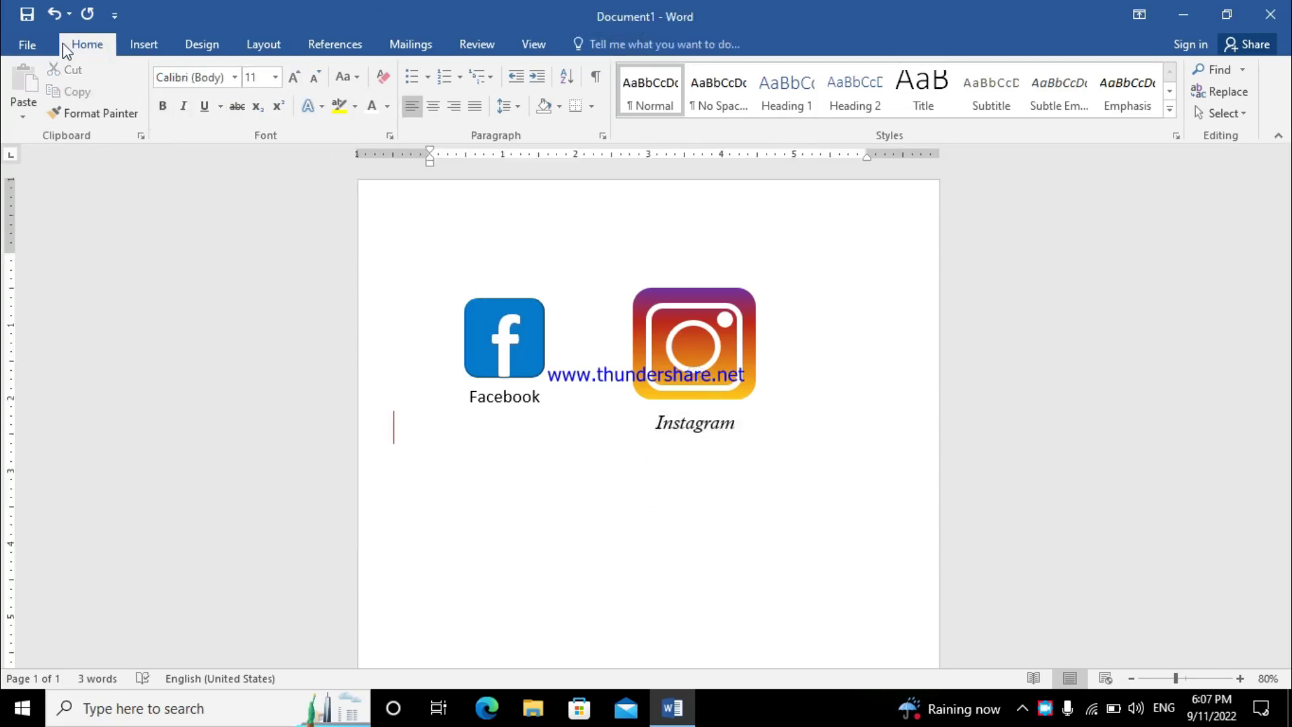
pyautogui.click(28, 44)
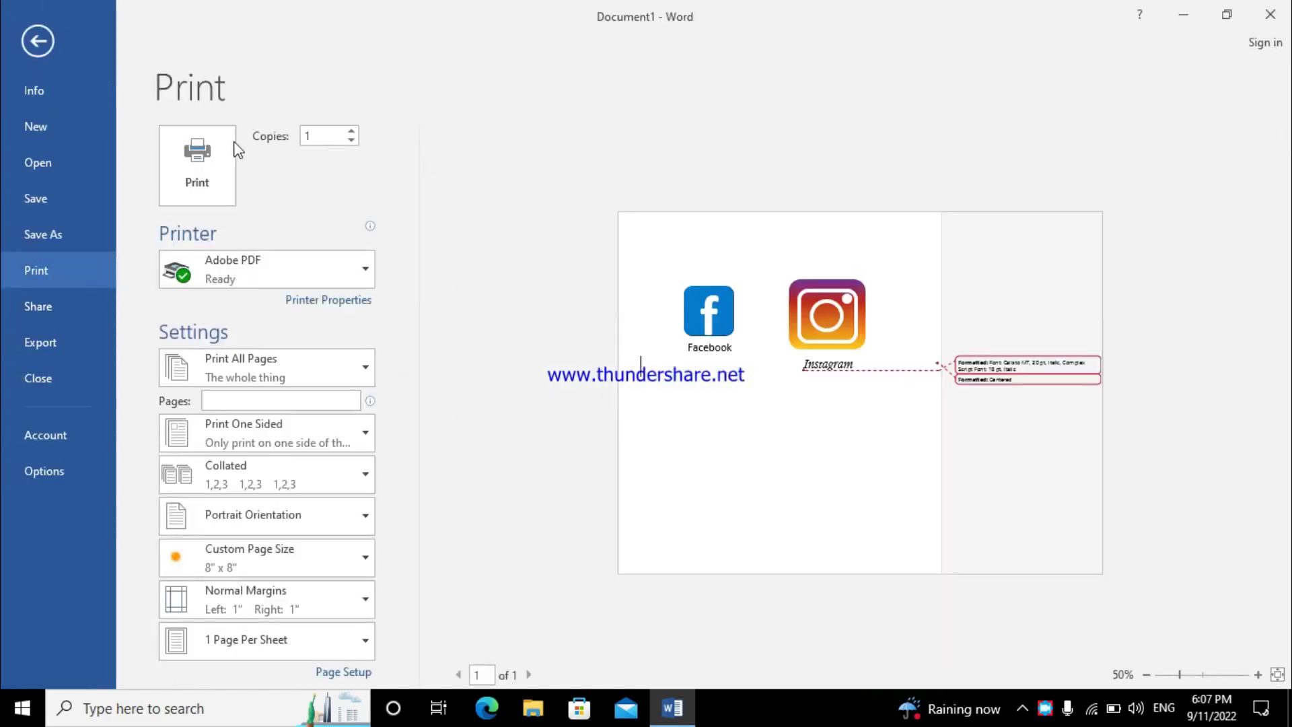
# - Reject all tracked changes and stop tracking from the Review tab
pyautogui.click(40, 41)
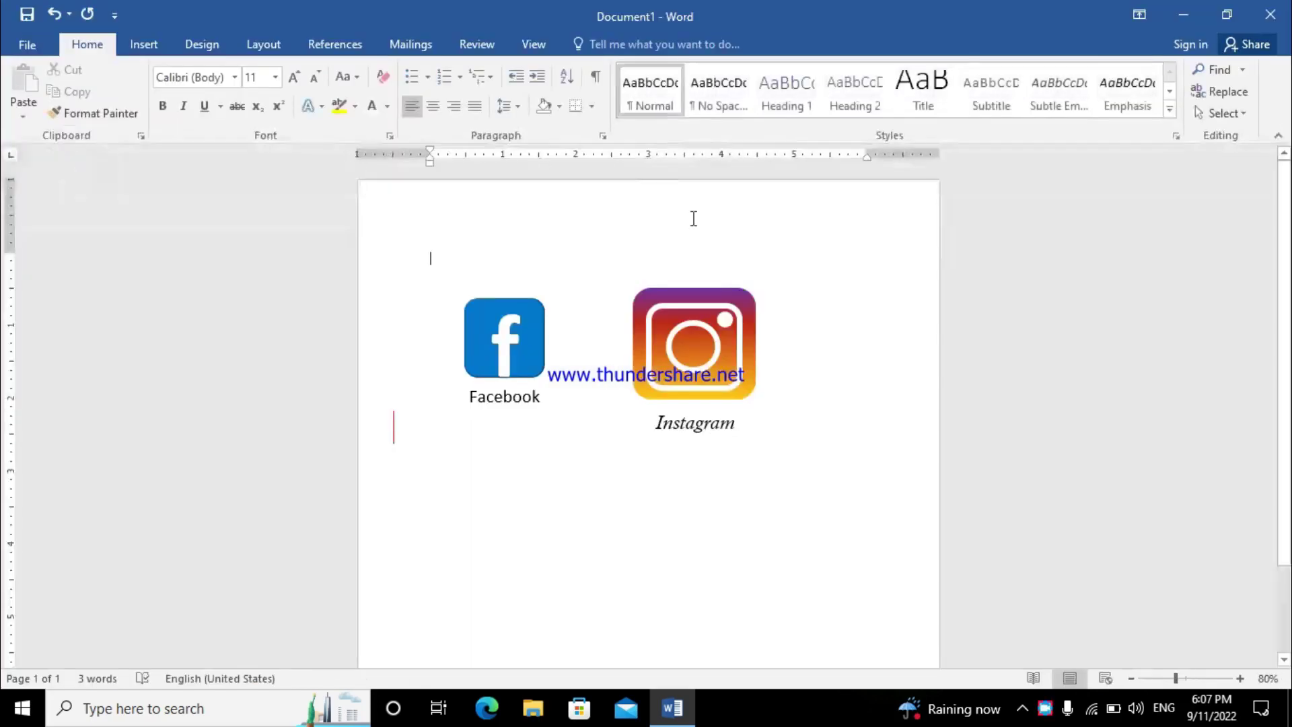
pyautogui.click(532, 43)
pyautogui.click(476, 44)
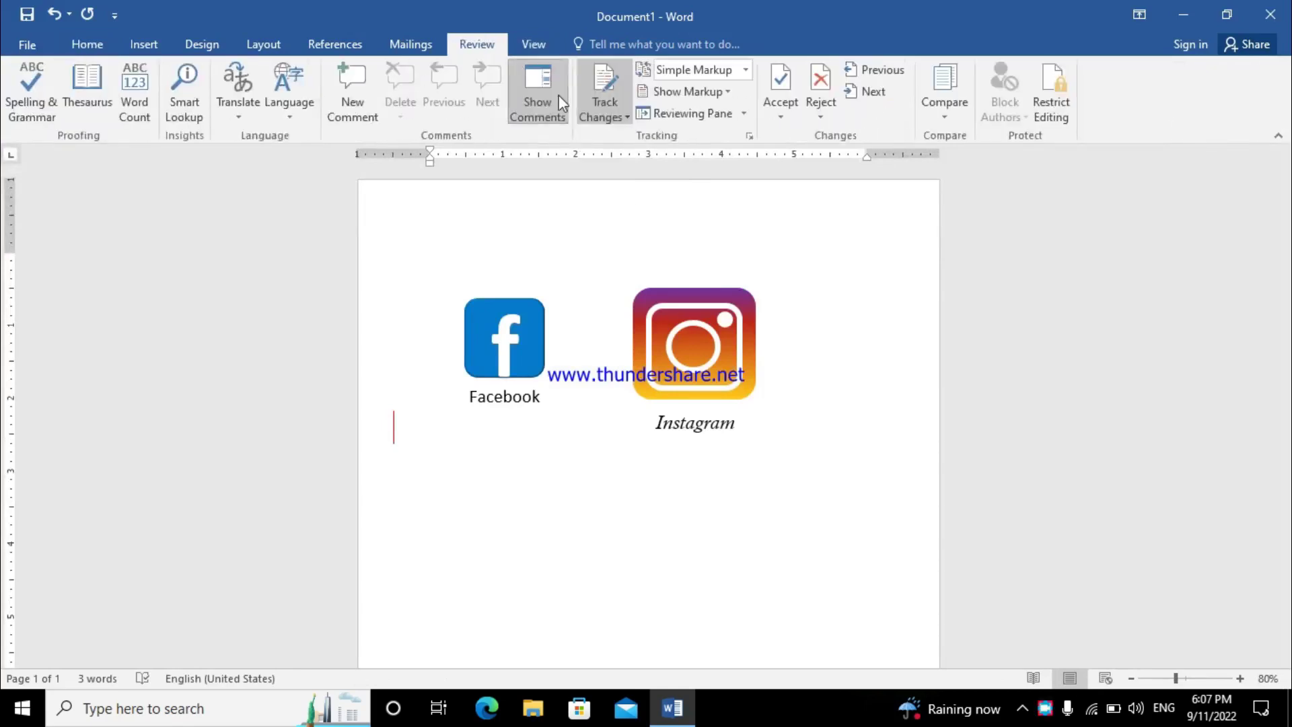
pyautogui.click(611, 110)
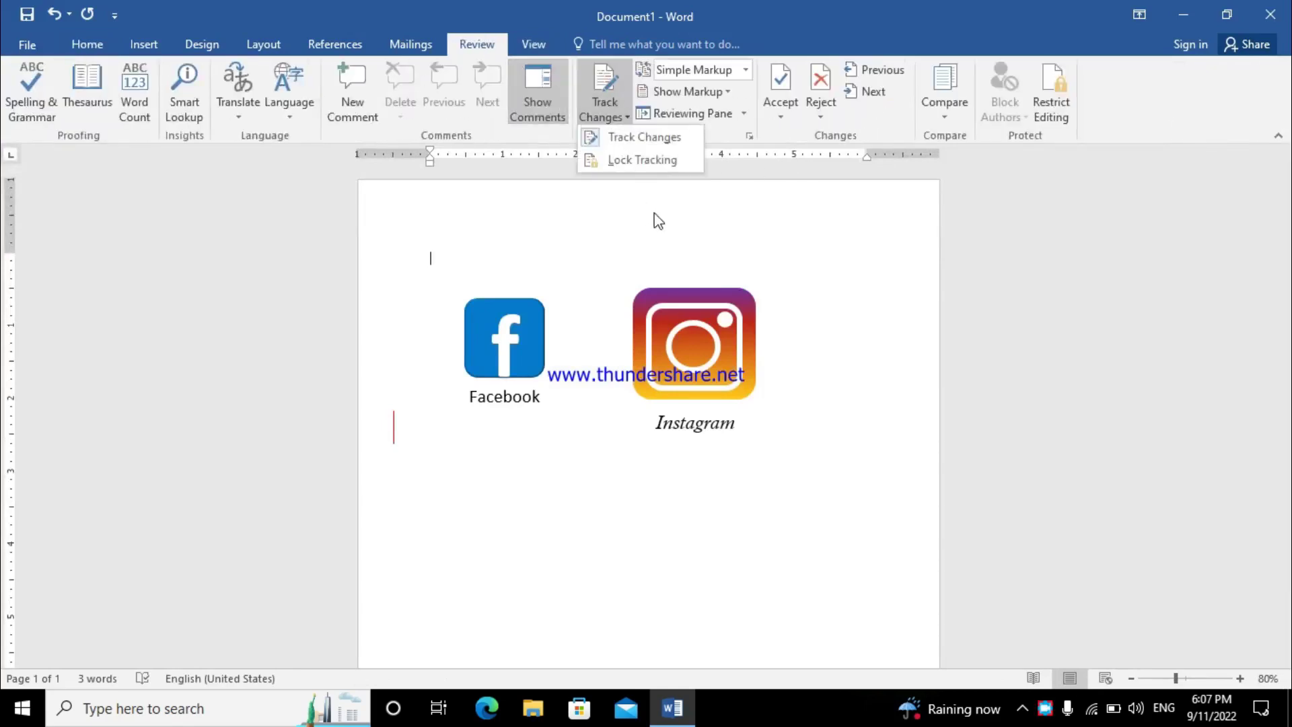
pyautogui.click(820, 118)
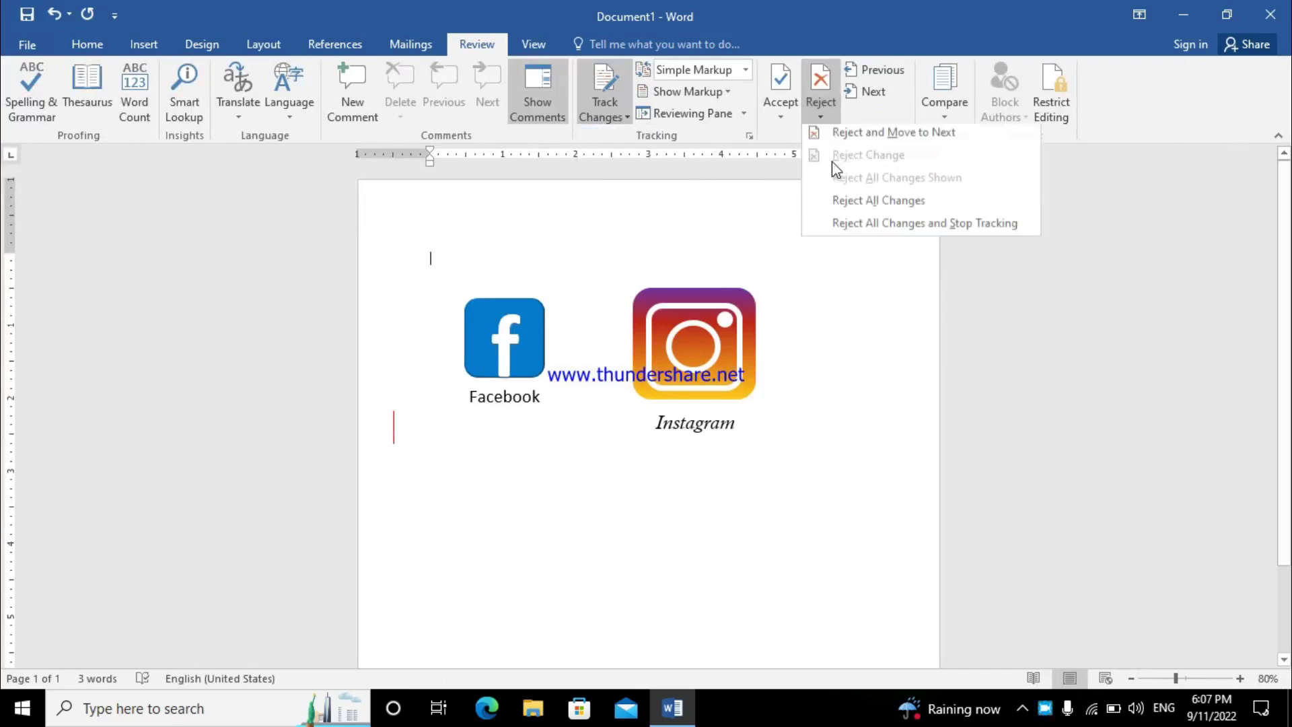
pyautogui.click(889, 229)
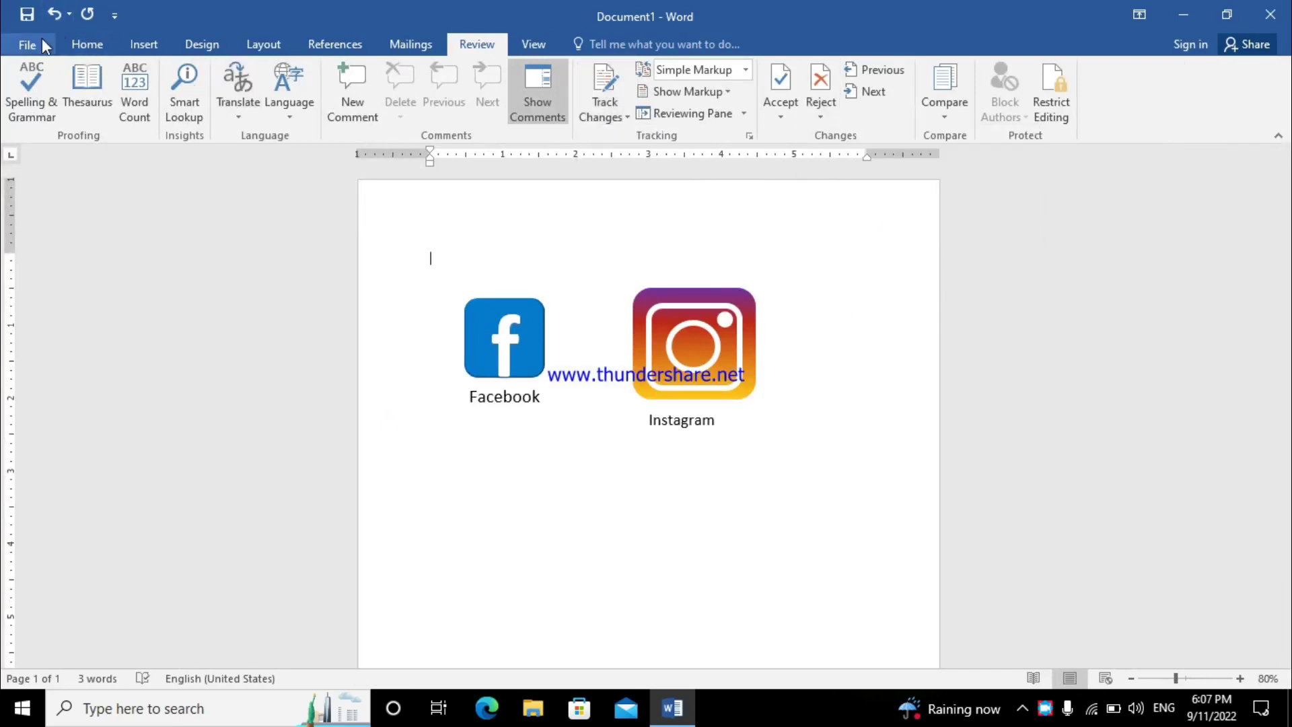
# - Show the print preview of the page via File > Print
pyautogui.click(69, 45)
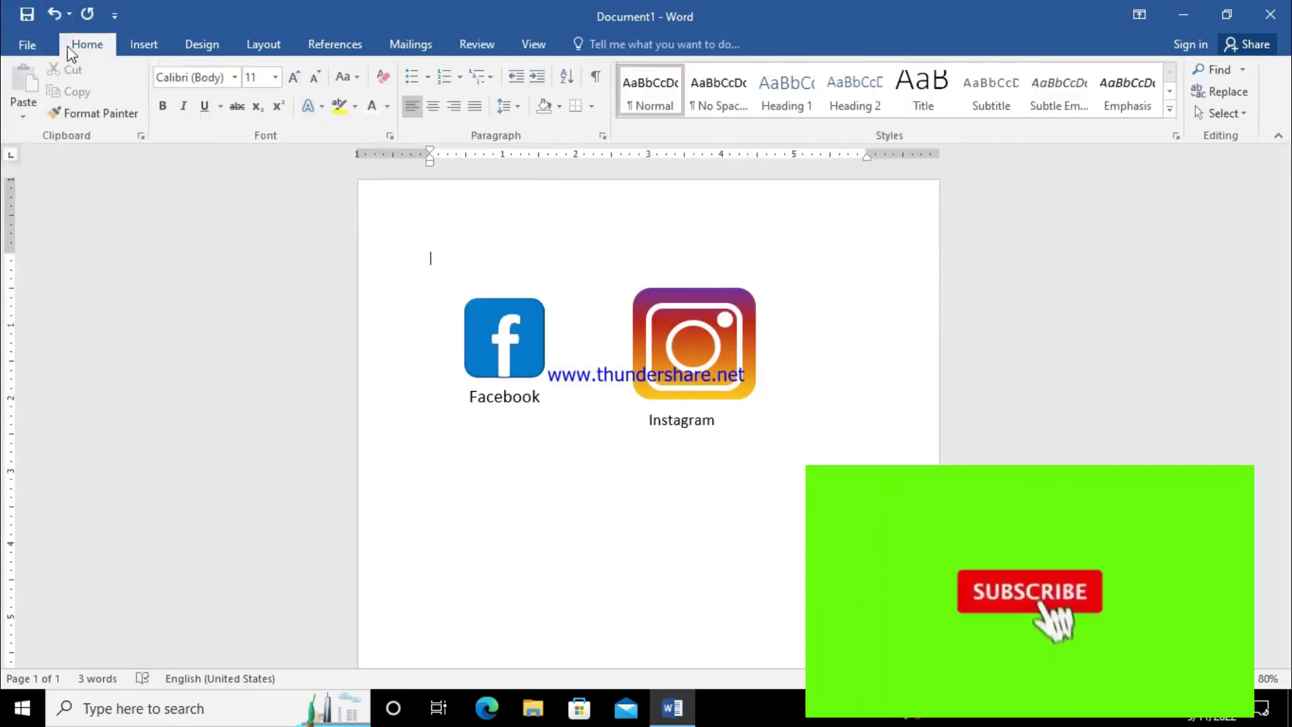
pyautogui.click(38, 39)
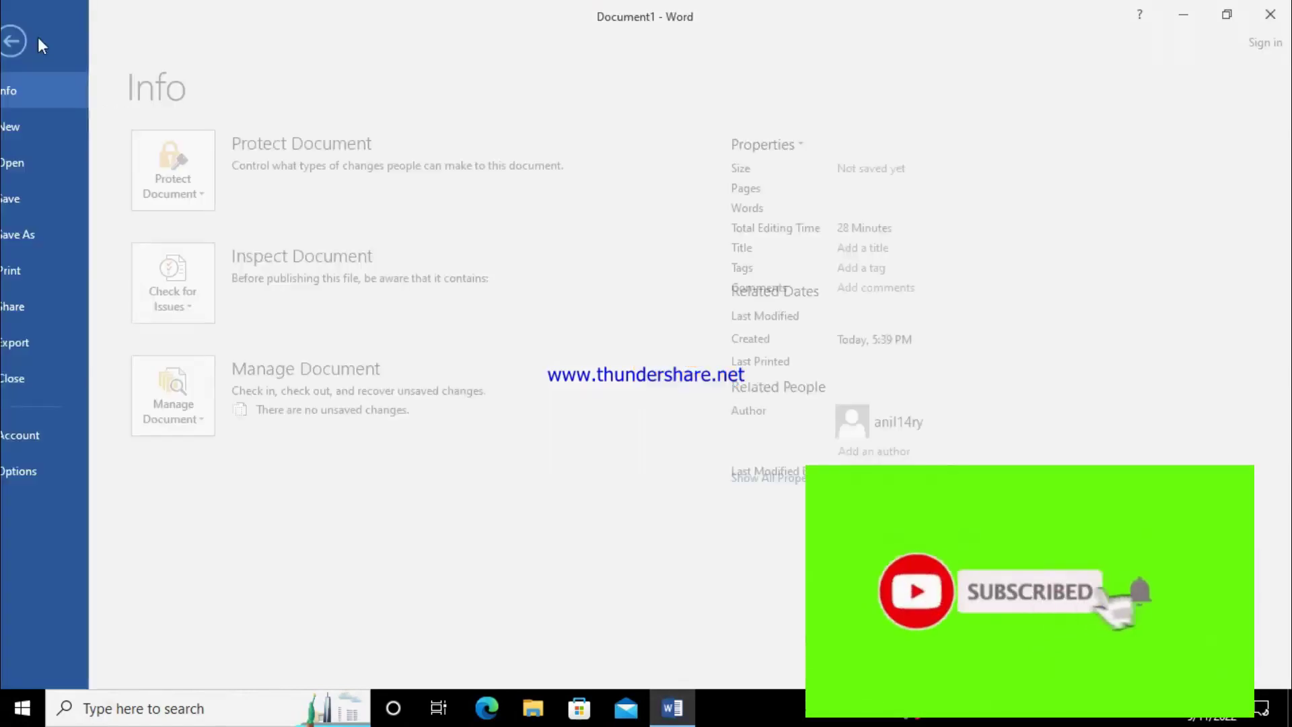
pyautogui.click(50, 268)
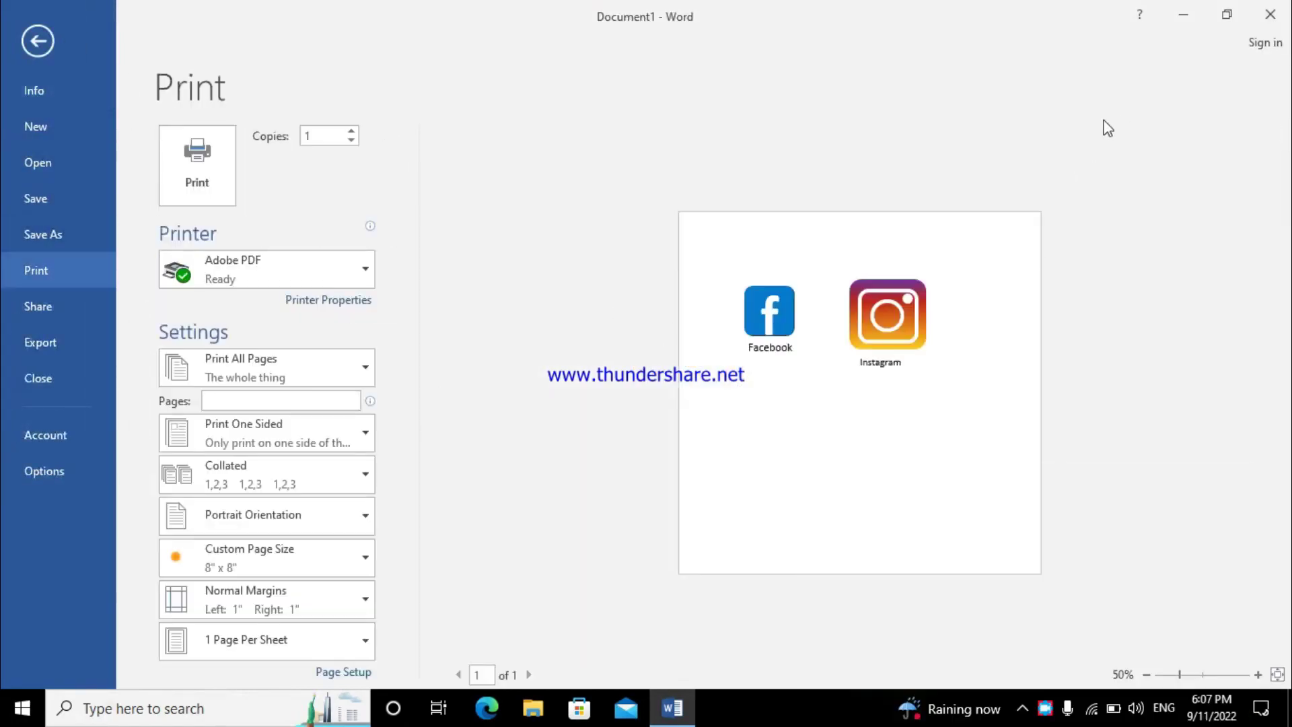